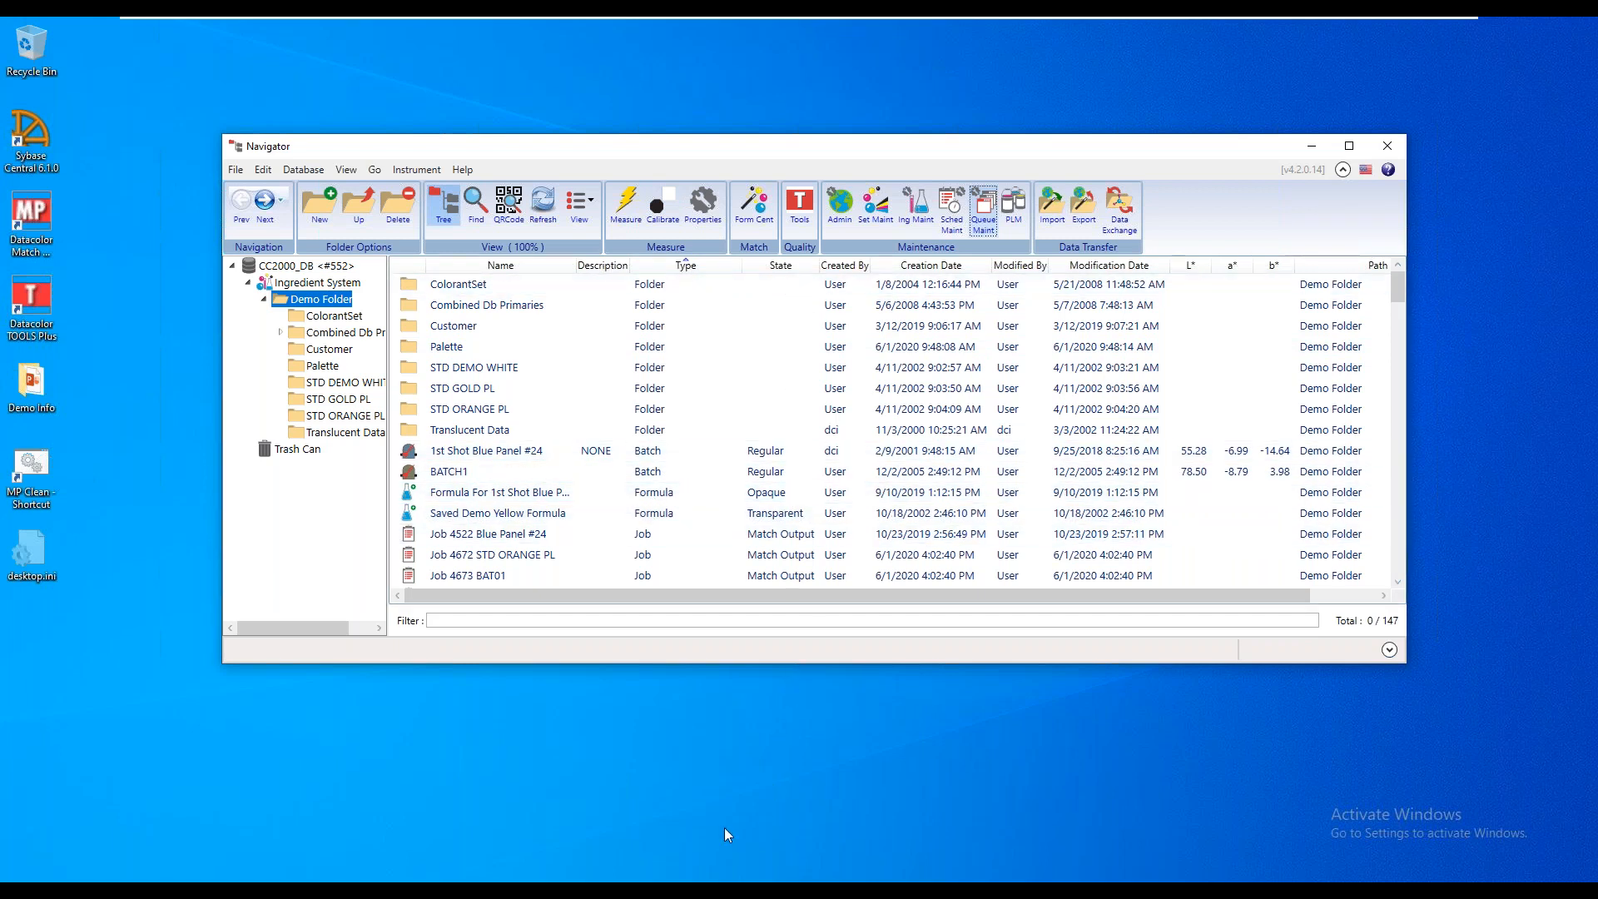
# Switch to Formula Central, review the Product Line ingredient selection of the Putty Std job, and close the job.
pyautogui.moveTo(609, 879)
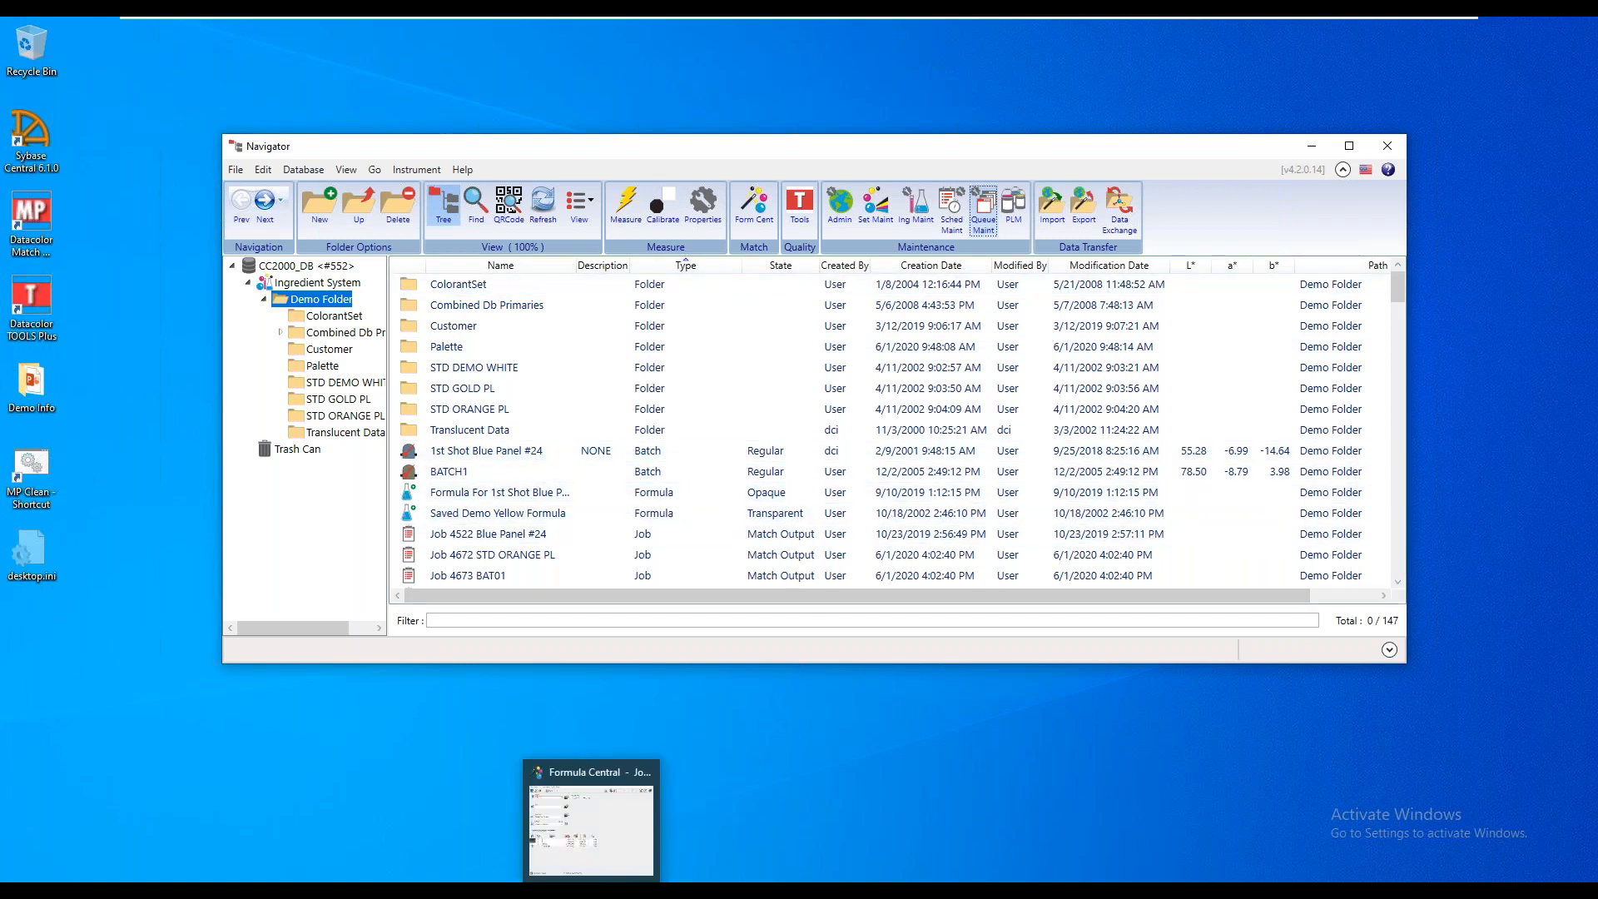
pyautogui.click(651, 817)
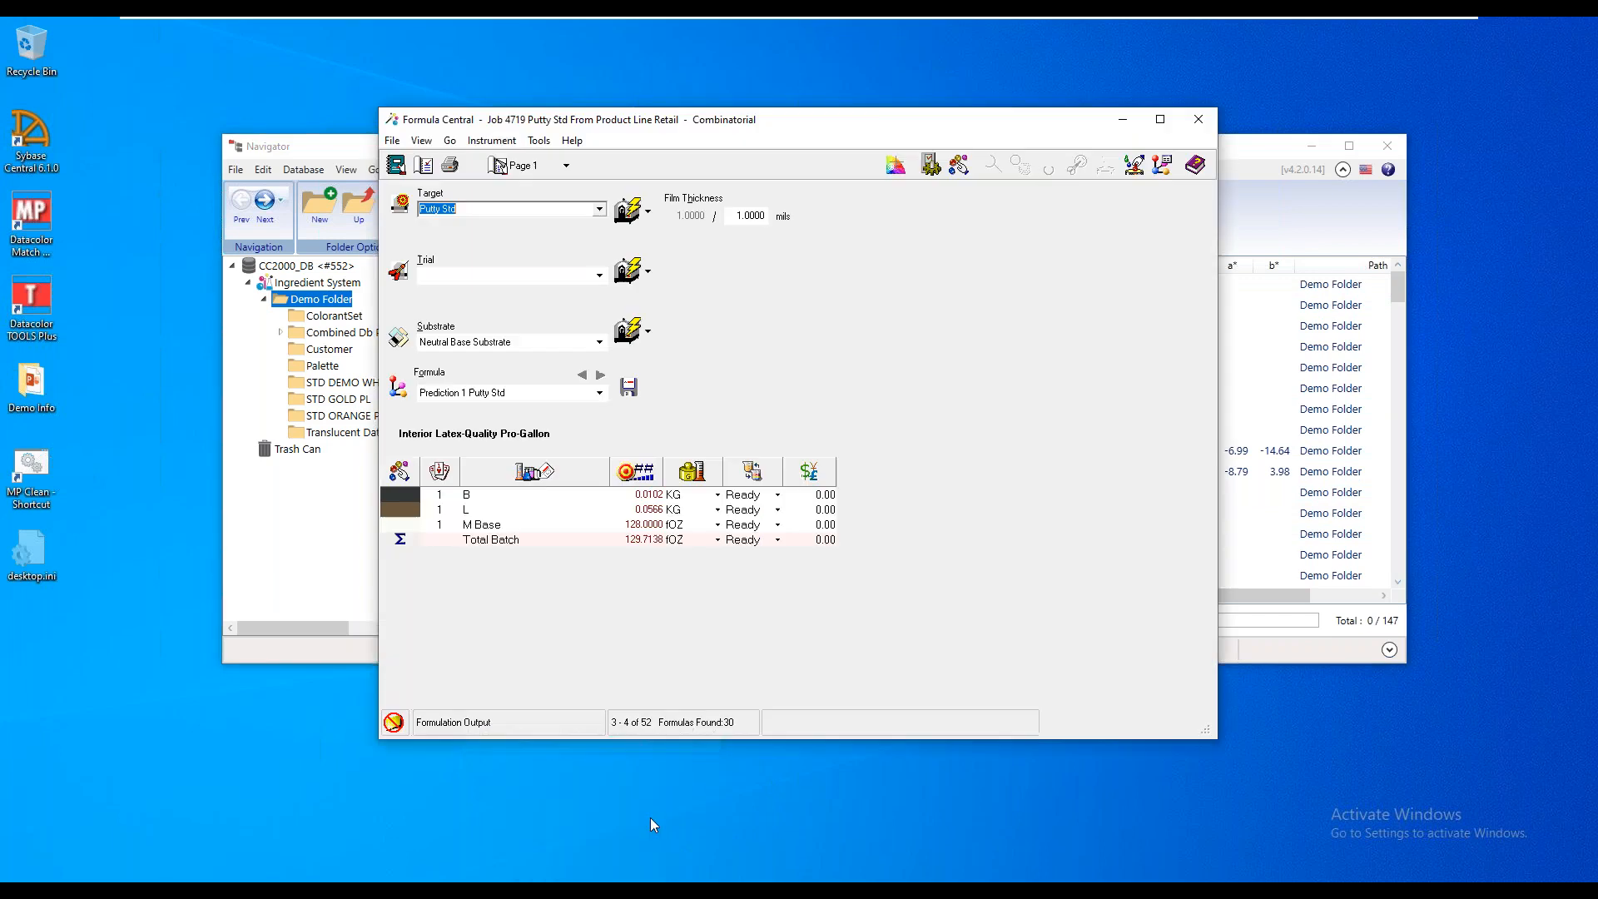
pyautogui.click(958, 170)
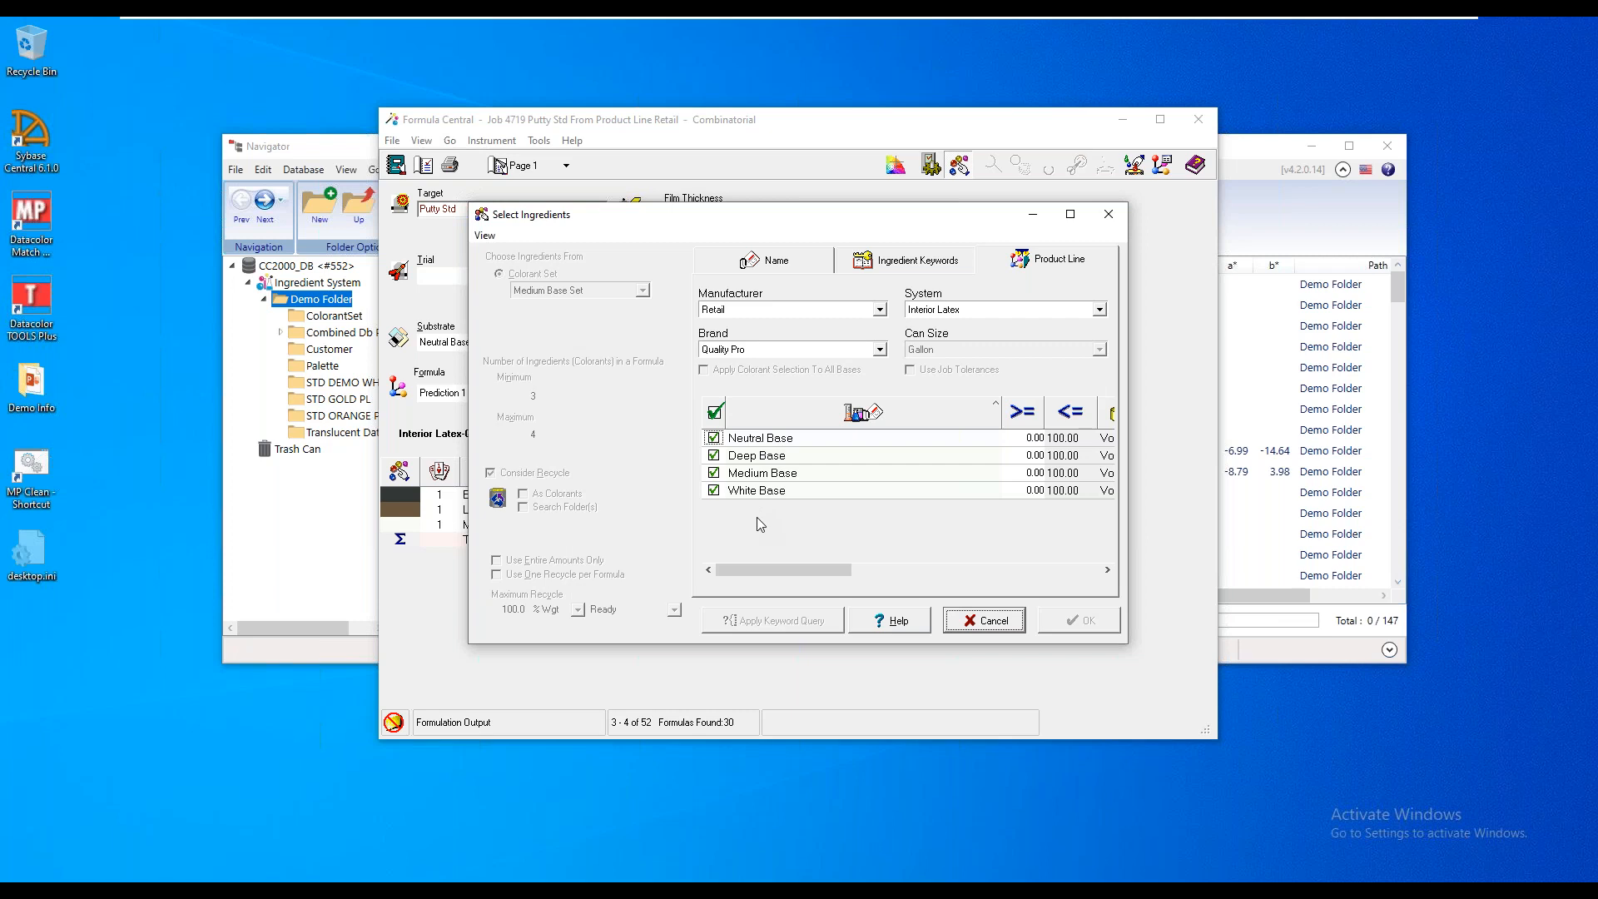
pyautogui.click(1107, 216)
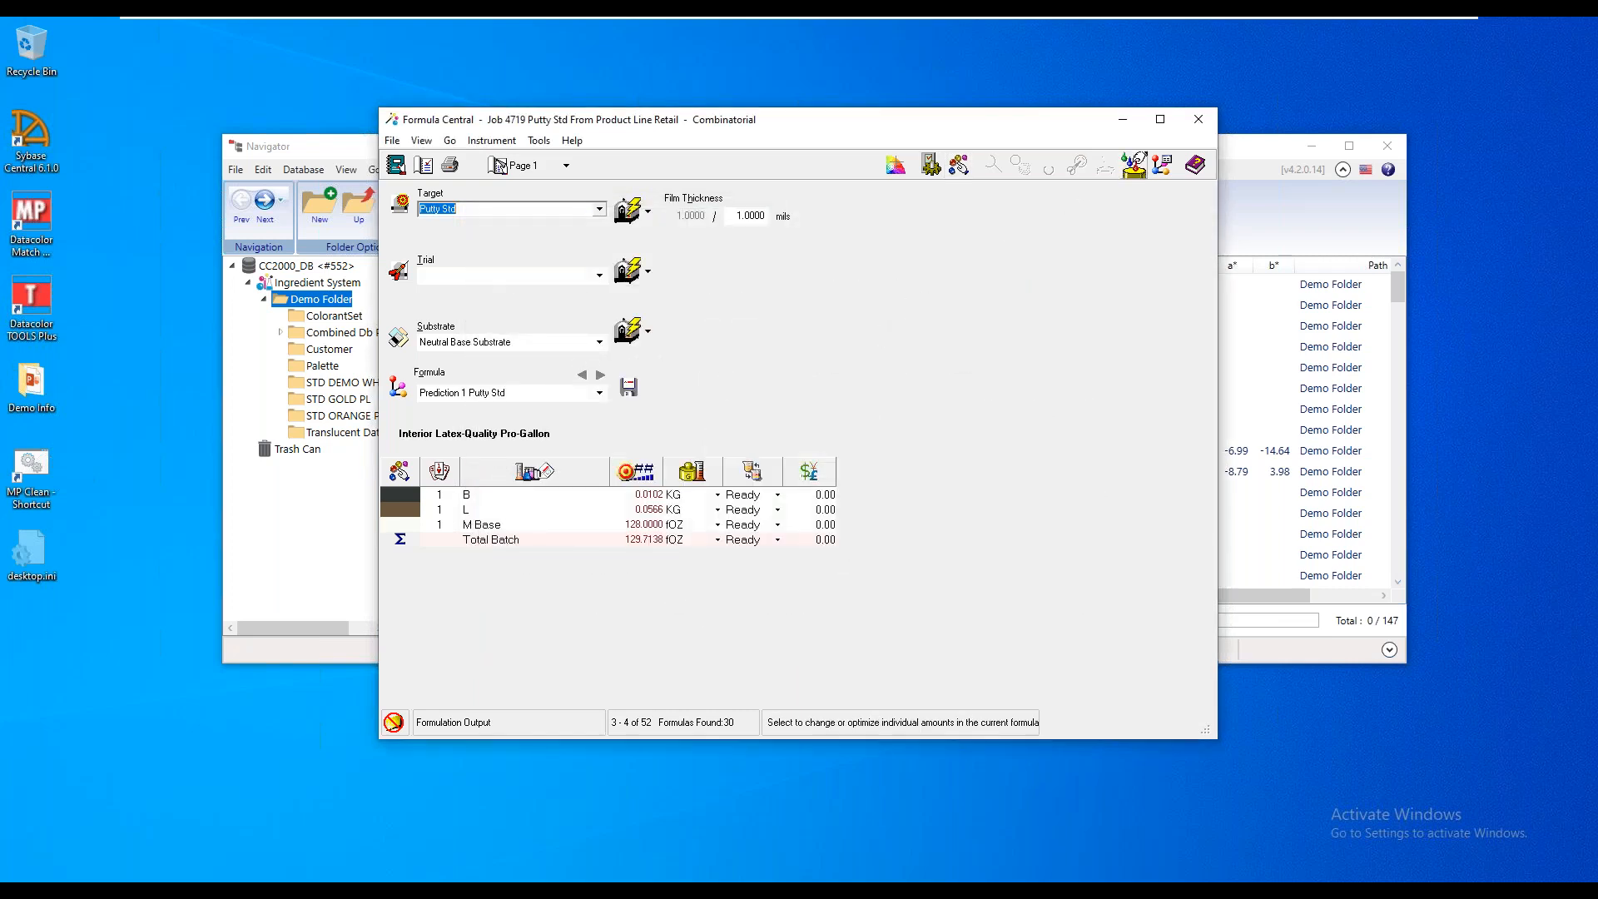
pyautogui.click(1196, 127)
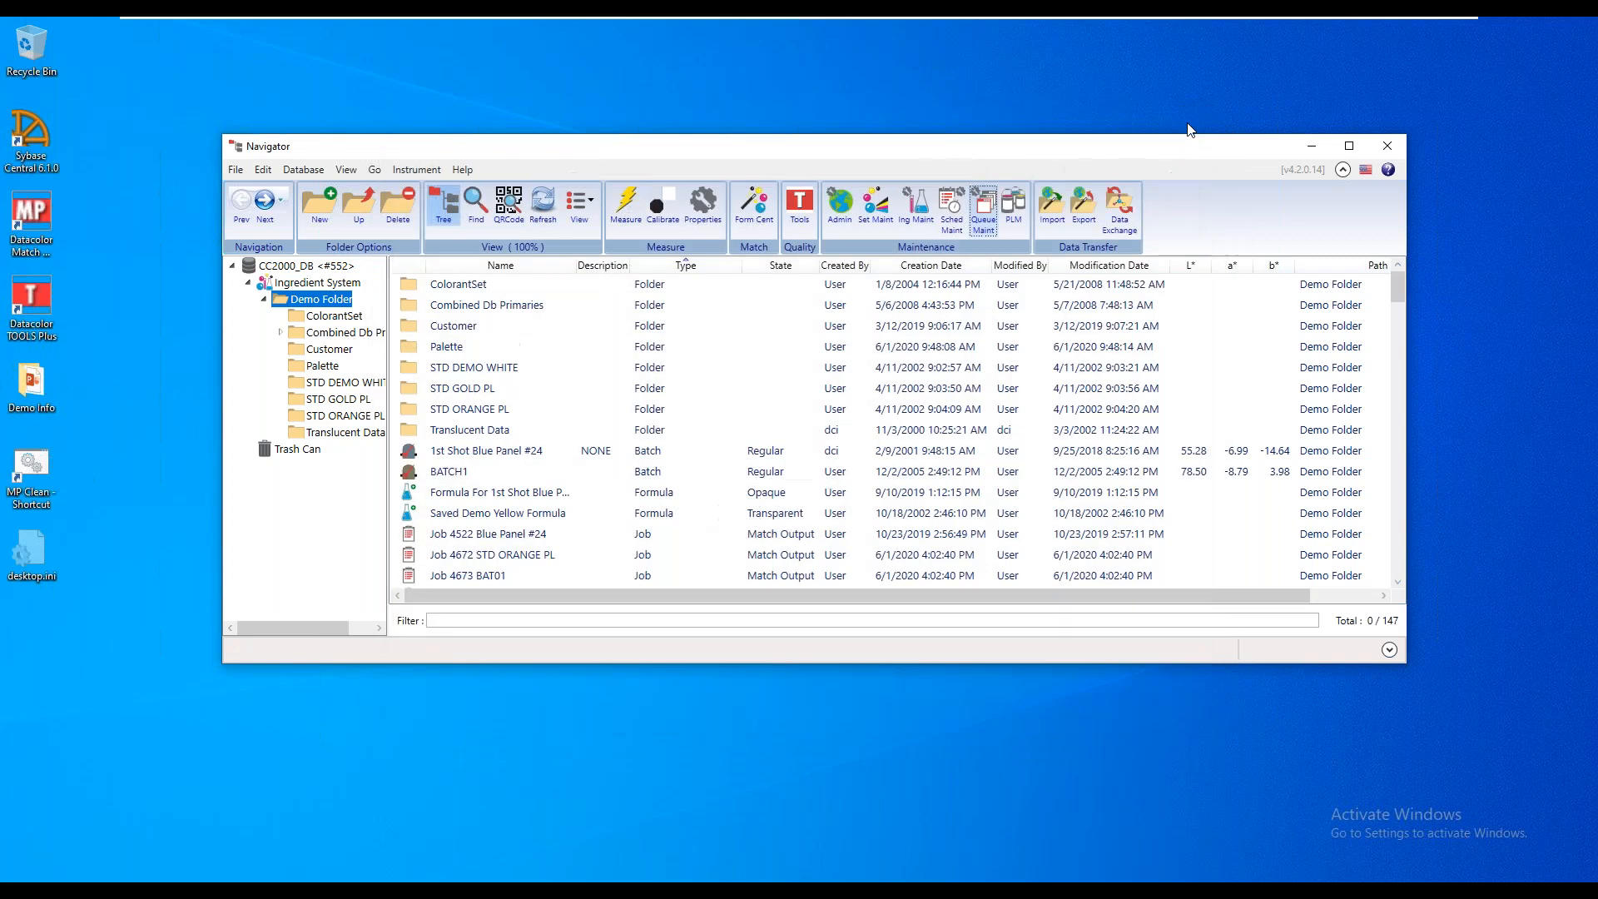
# Switch to Schedule Maintenance and add a new schedule named Interior.
pyautogui.moveTo(592, 891)
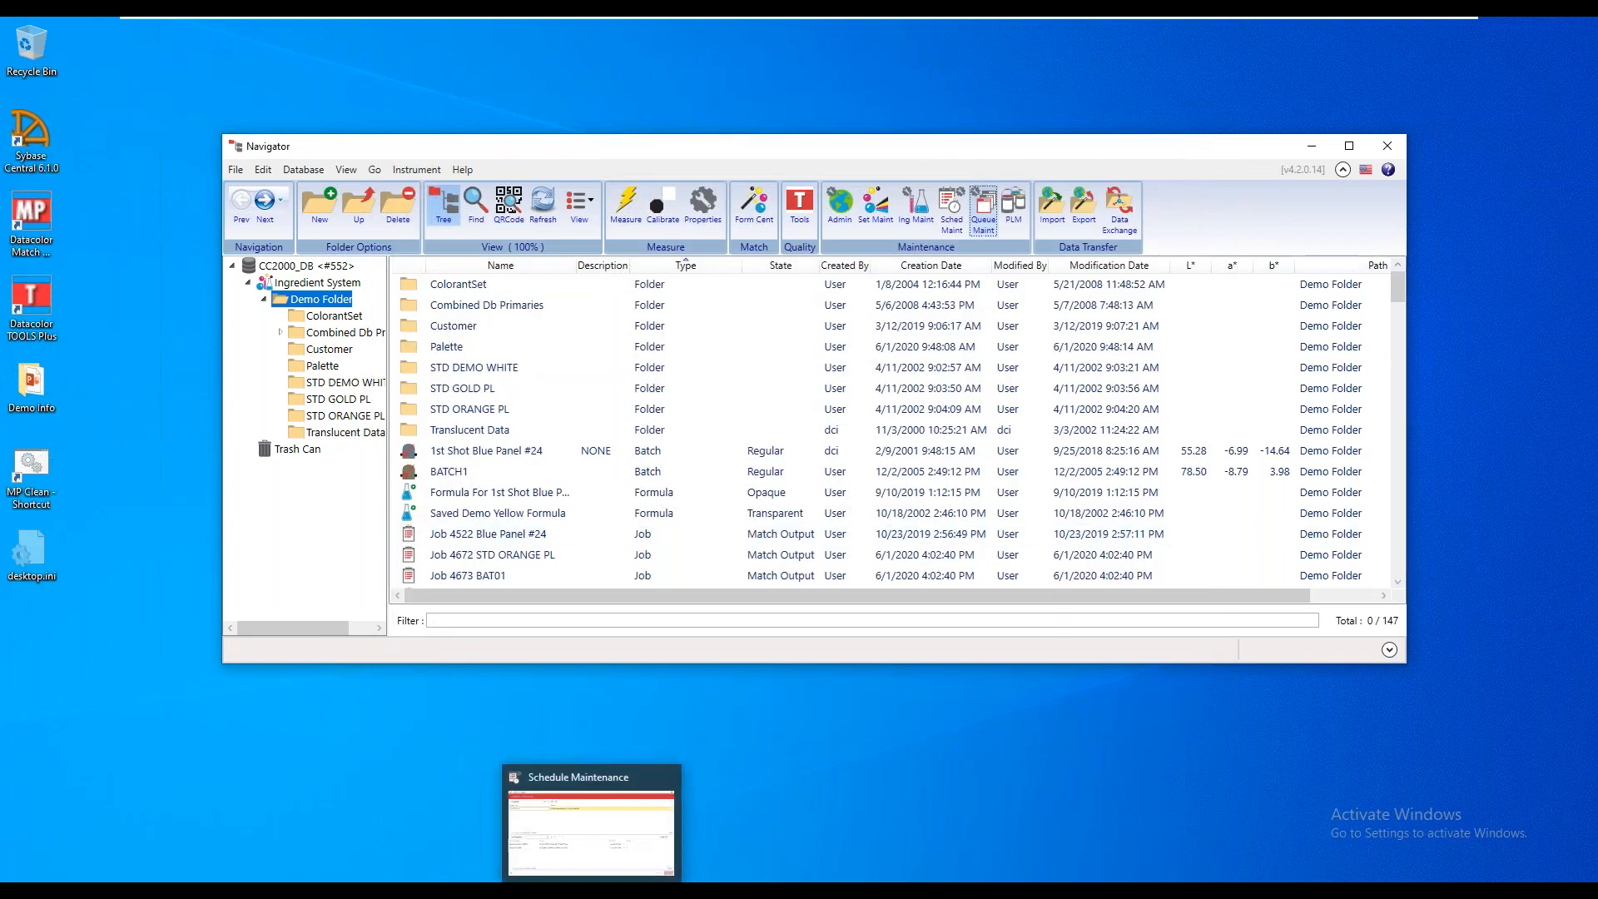
pyautogui.click(591, 832)
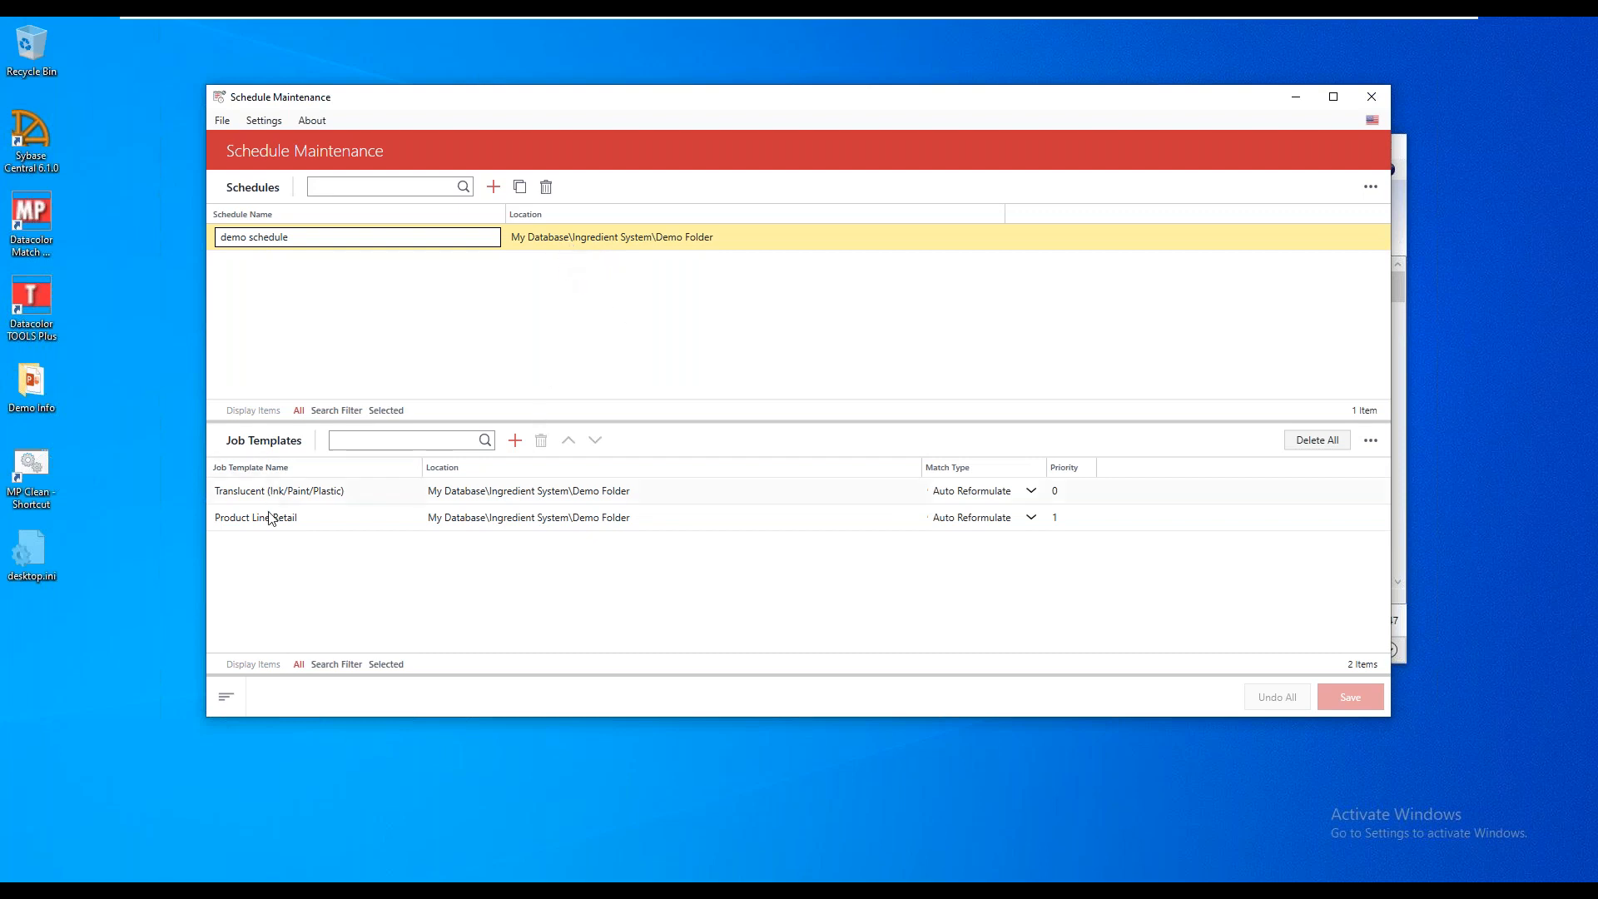
pyautogui.click(494, 188)
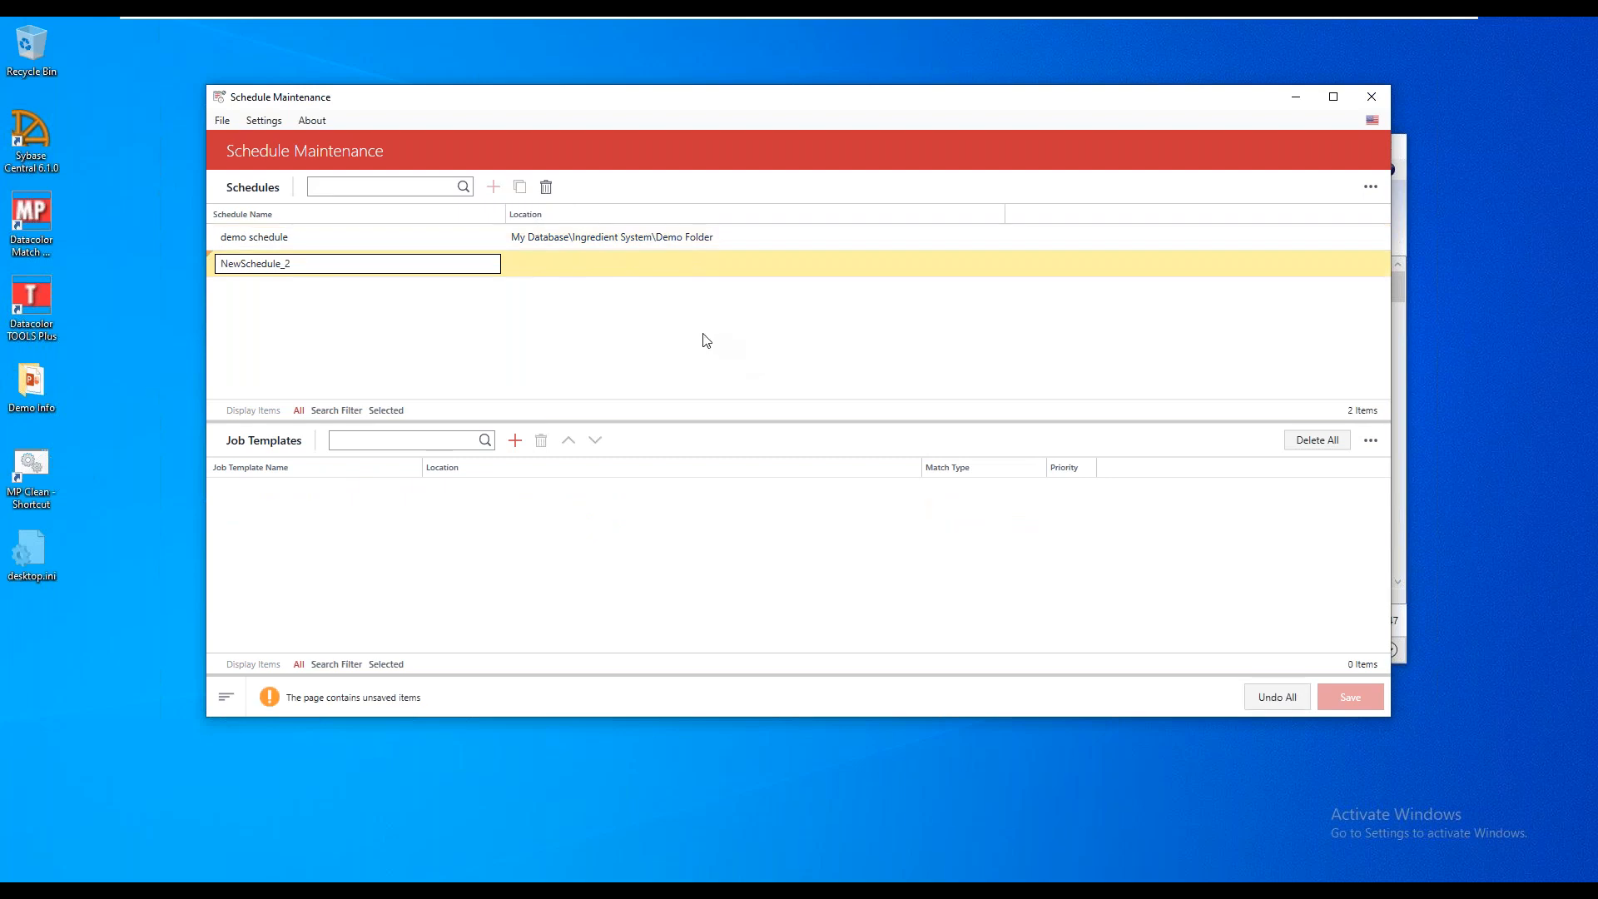
pyautogui.doubleClick(287, 263)
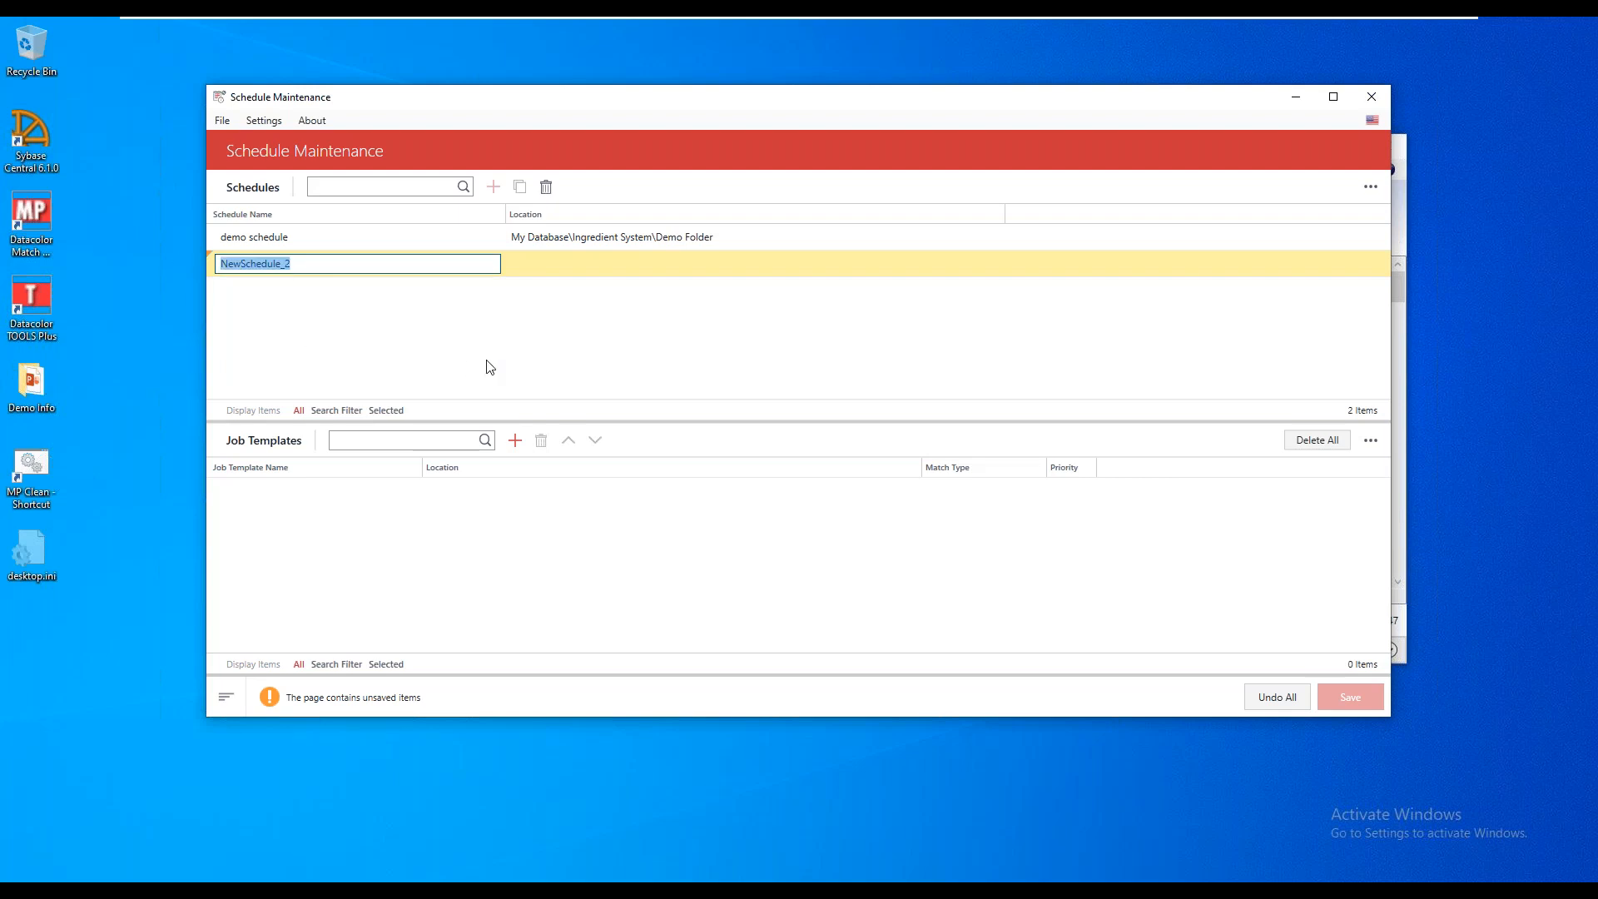
pyautogui.write('Interior')
# Add the Product Line Retail job template from Demo Folder to the Interior schedule.
pyautogui.click(518, 443)
pyautogui.click(517, 443)
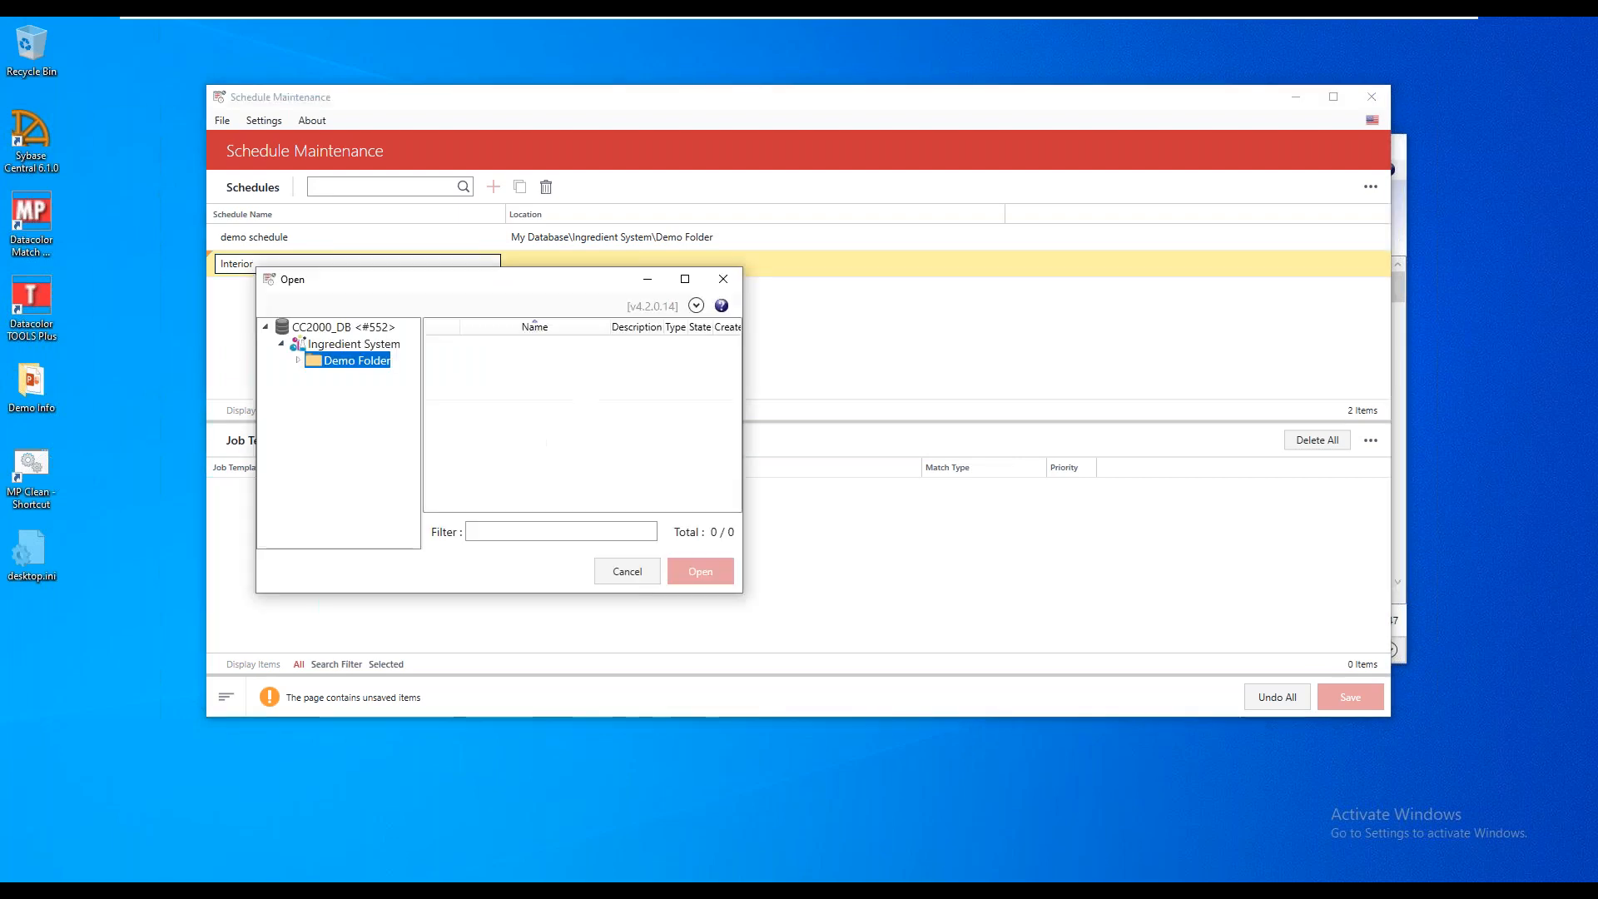
pyautogui.scroll(-3, 570, 424)
pyautogui.scroll(-1, 570, 428)
pyautogui.scroll(-1, 561, 429)
pyautogui.click(531, 491)
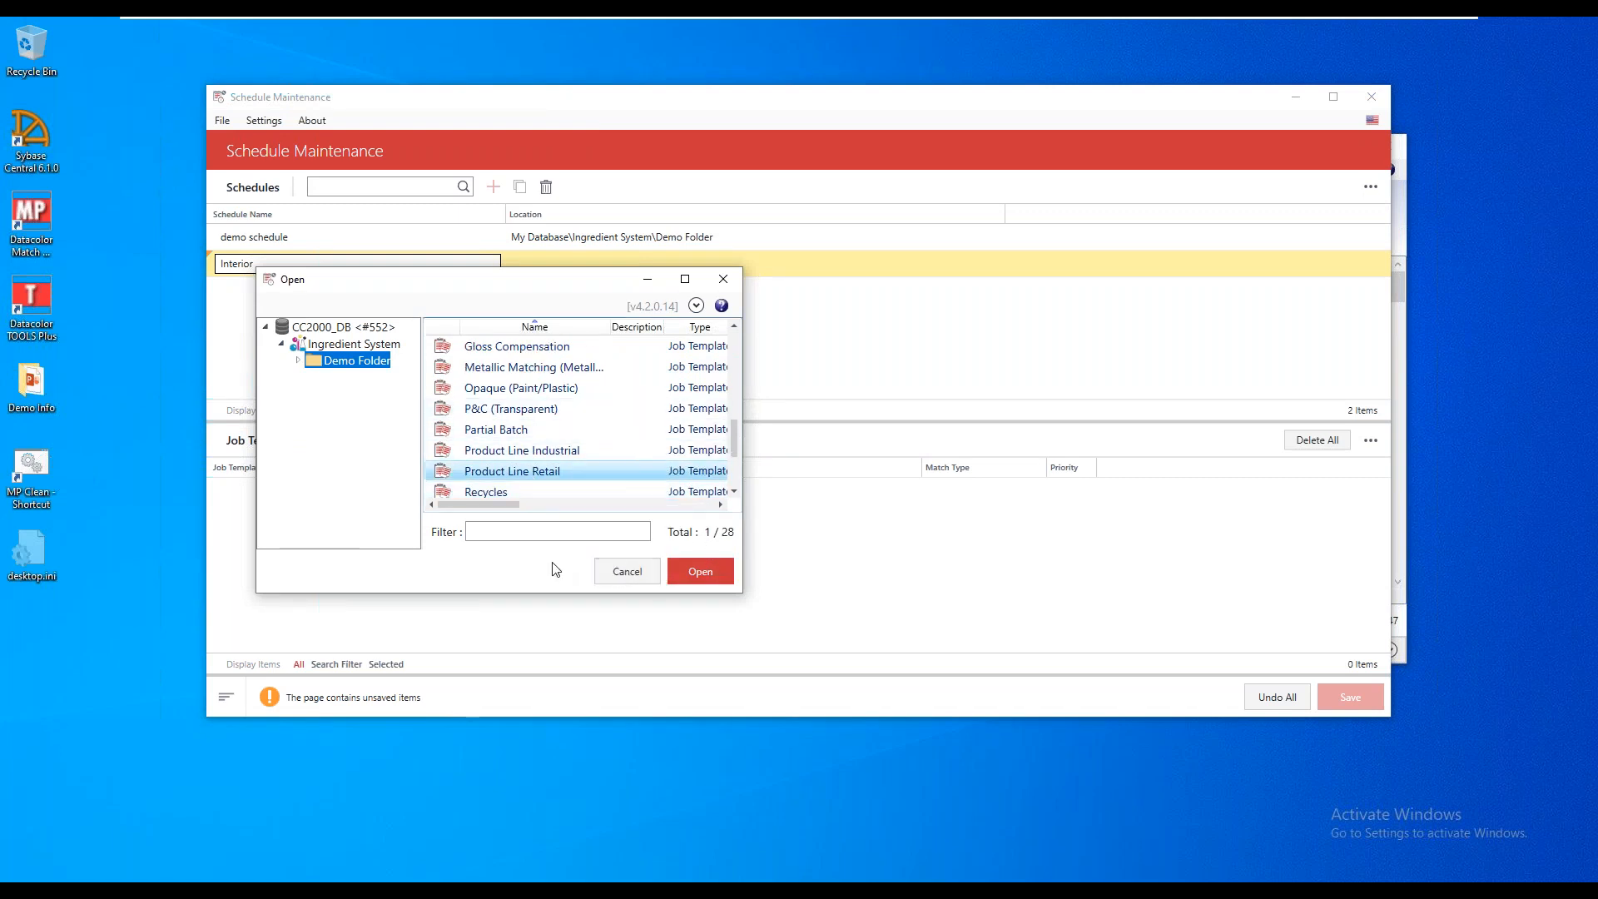
pyautogui.click(691, 574)
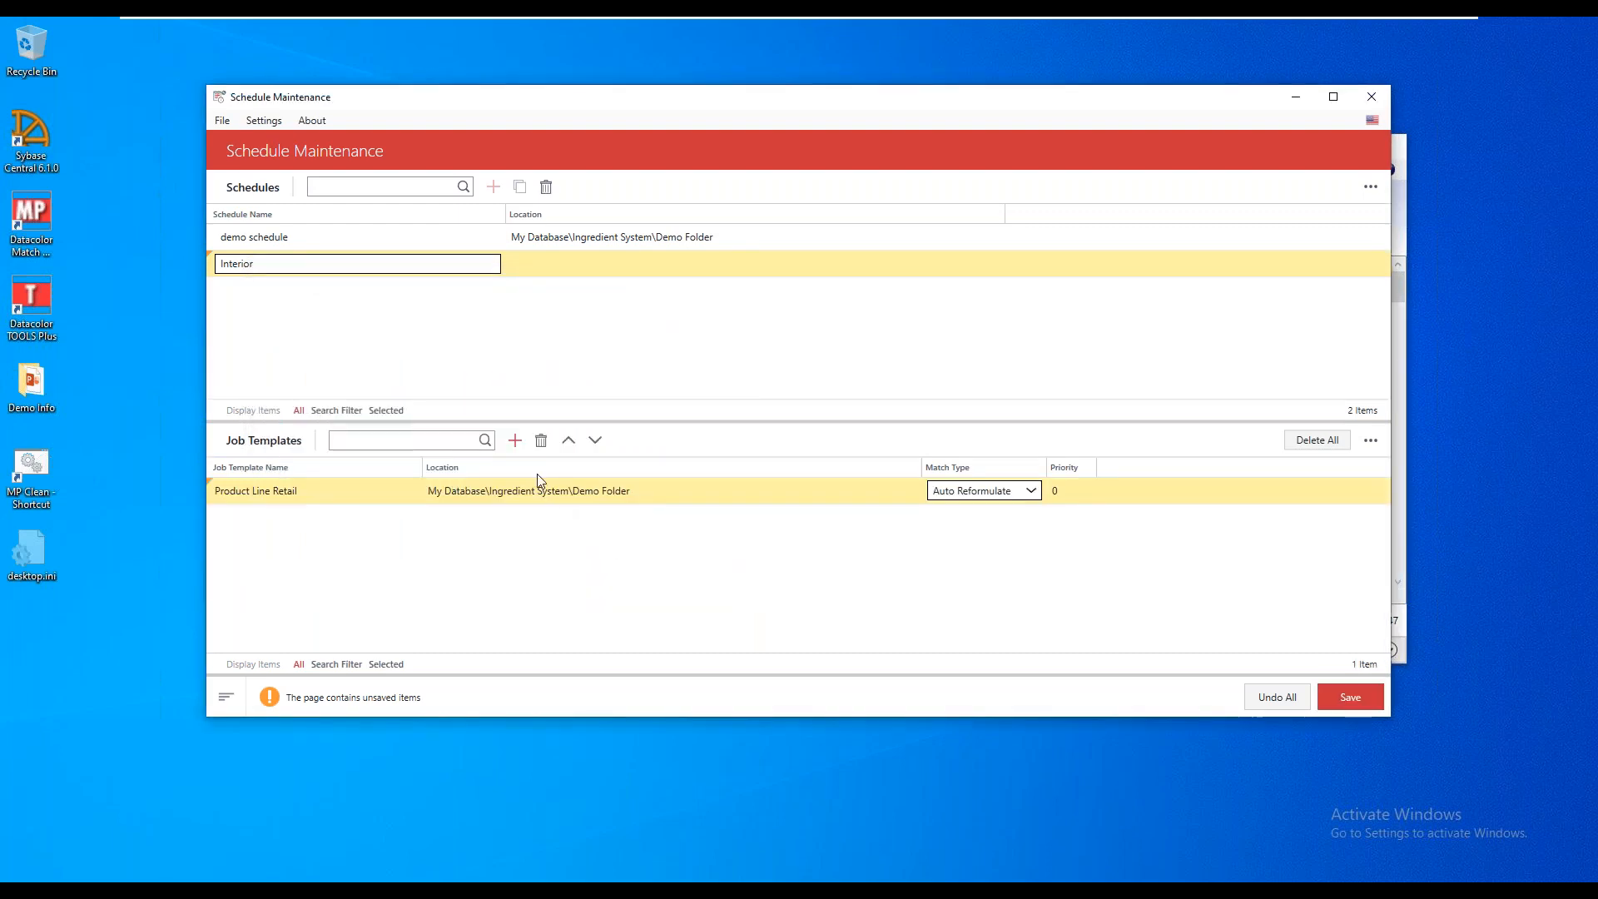
# Add the Product Line Industrial job template to the Interior schedule and close Schedule Maintenance without saving the changes.
pyautogui.click(514, 445)
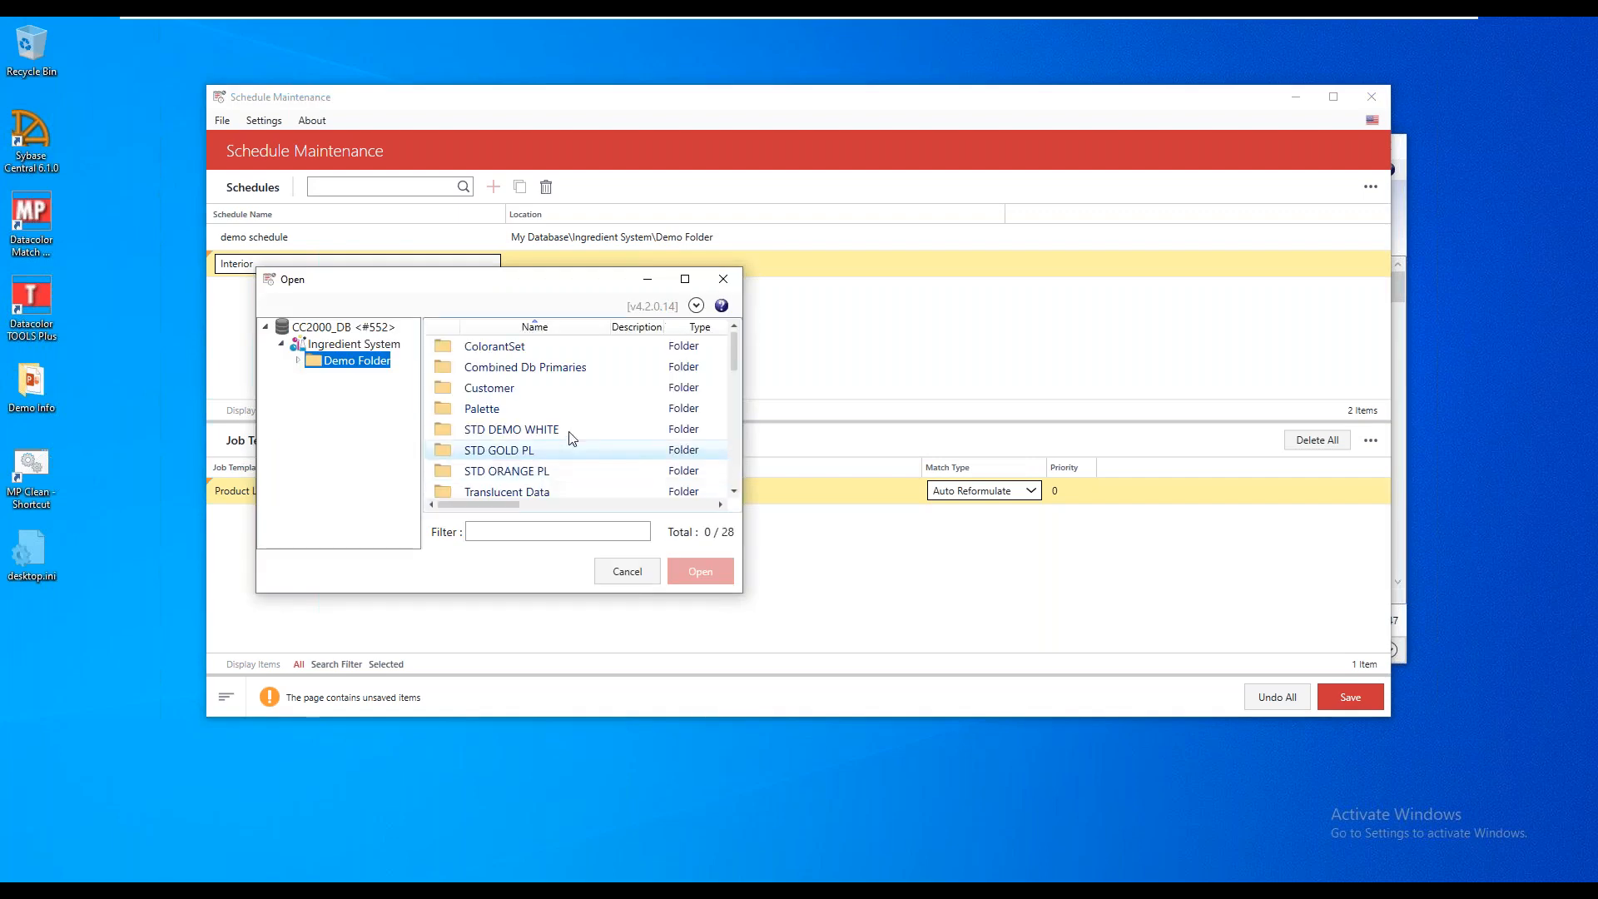
pyautogui.scroll(-4, 572, 438)
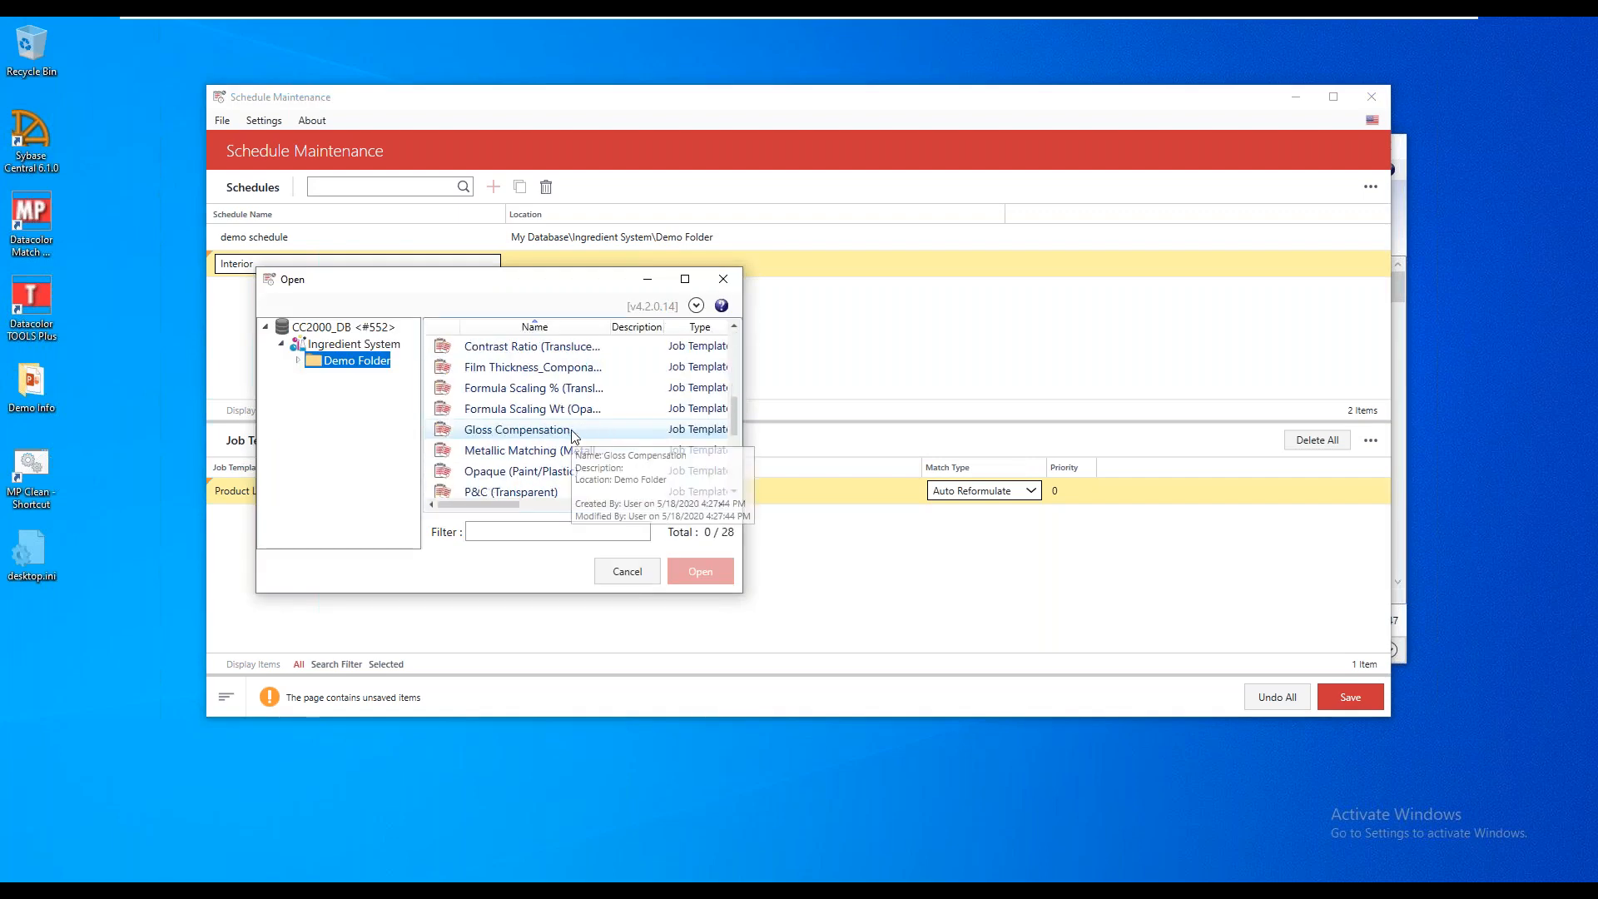
pyautogui.scroll(-1, 572, 436)
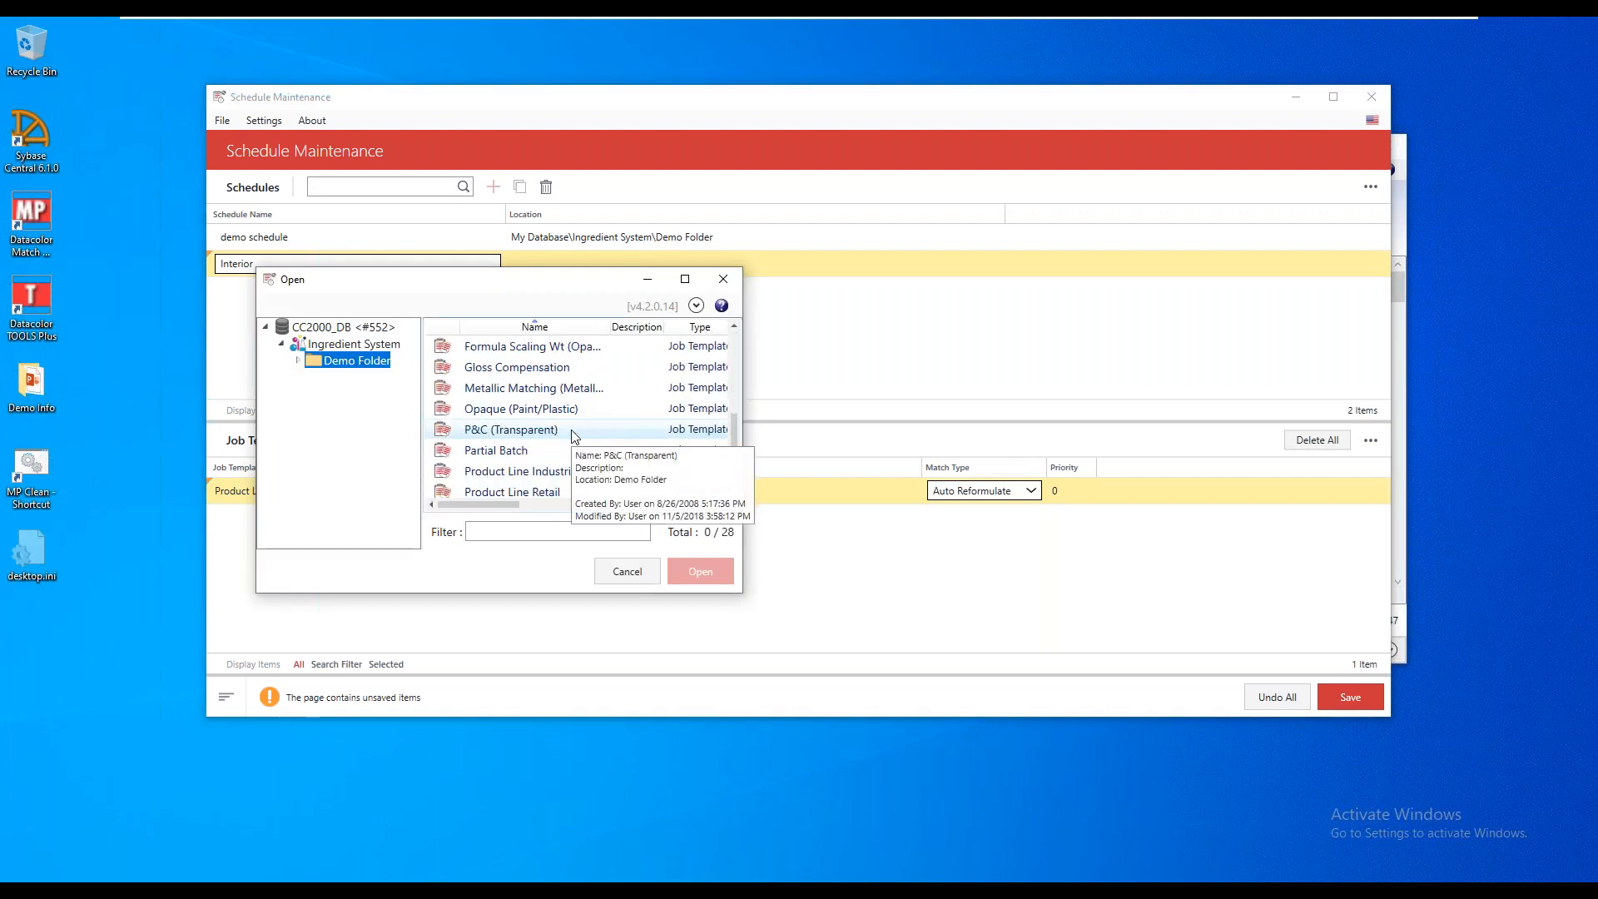
pyautogui.click(547, 471)
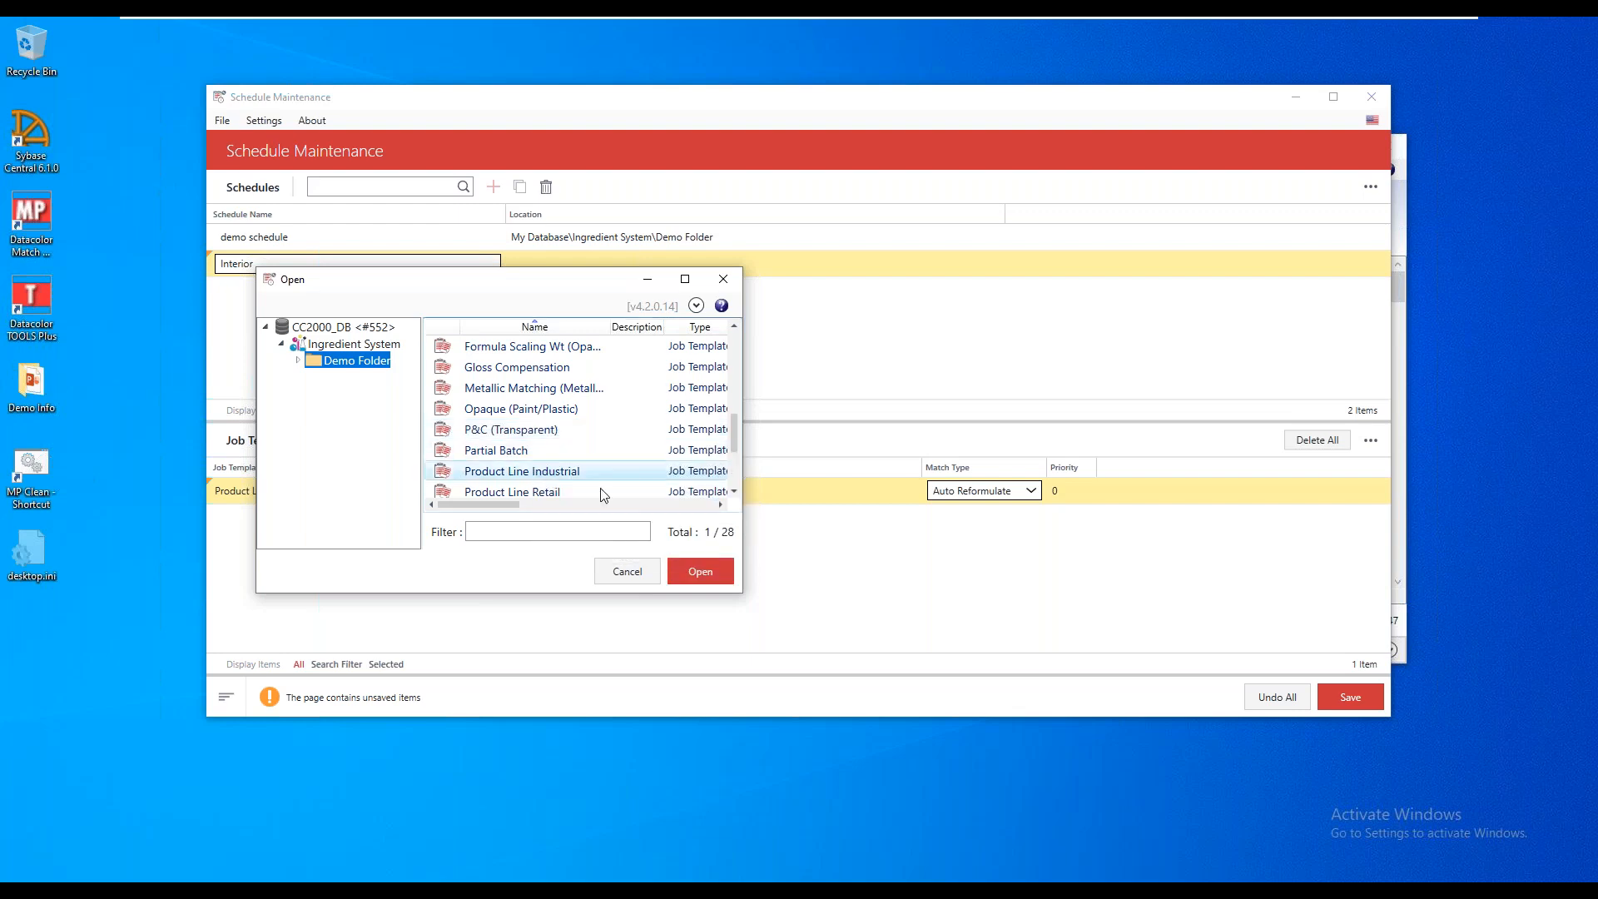
pyautogui.click(697, 572)
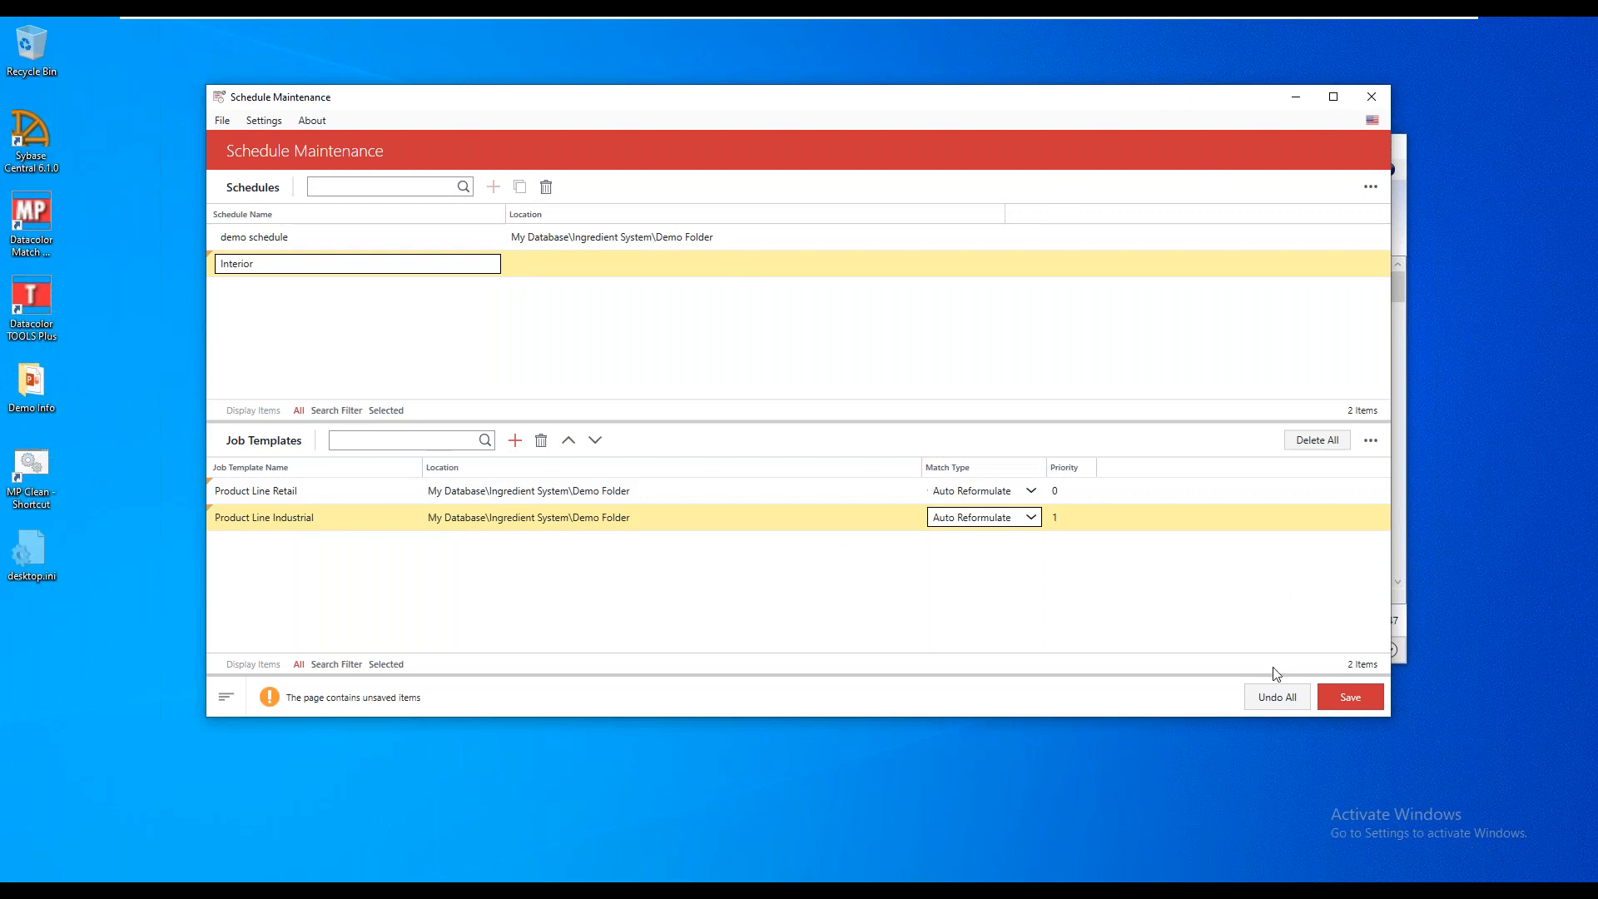
pyautogui.click(1371, 98)
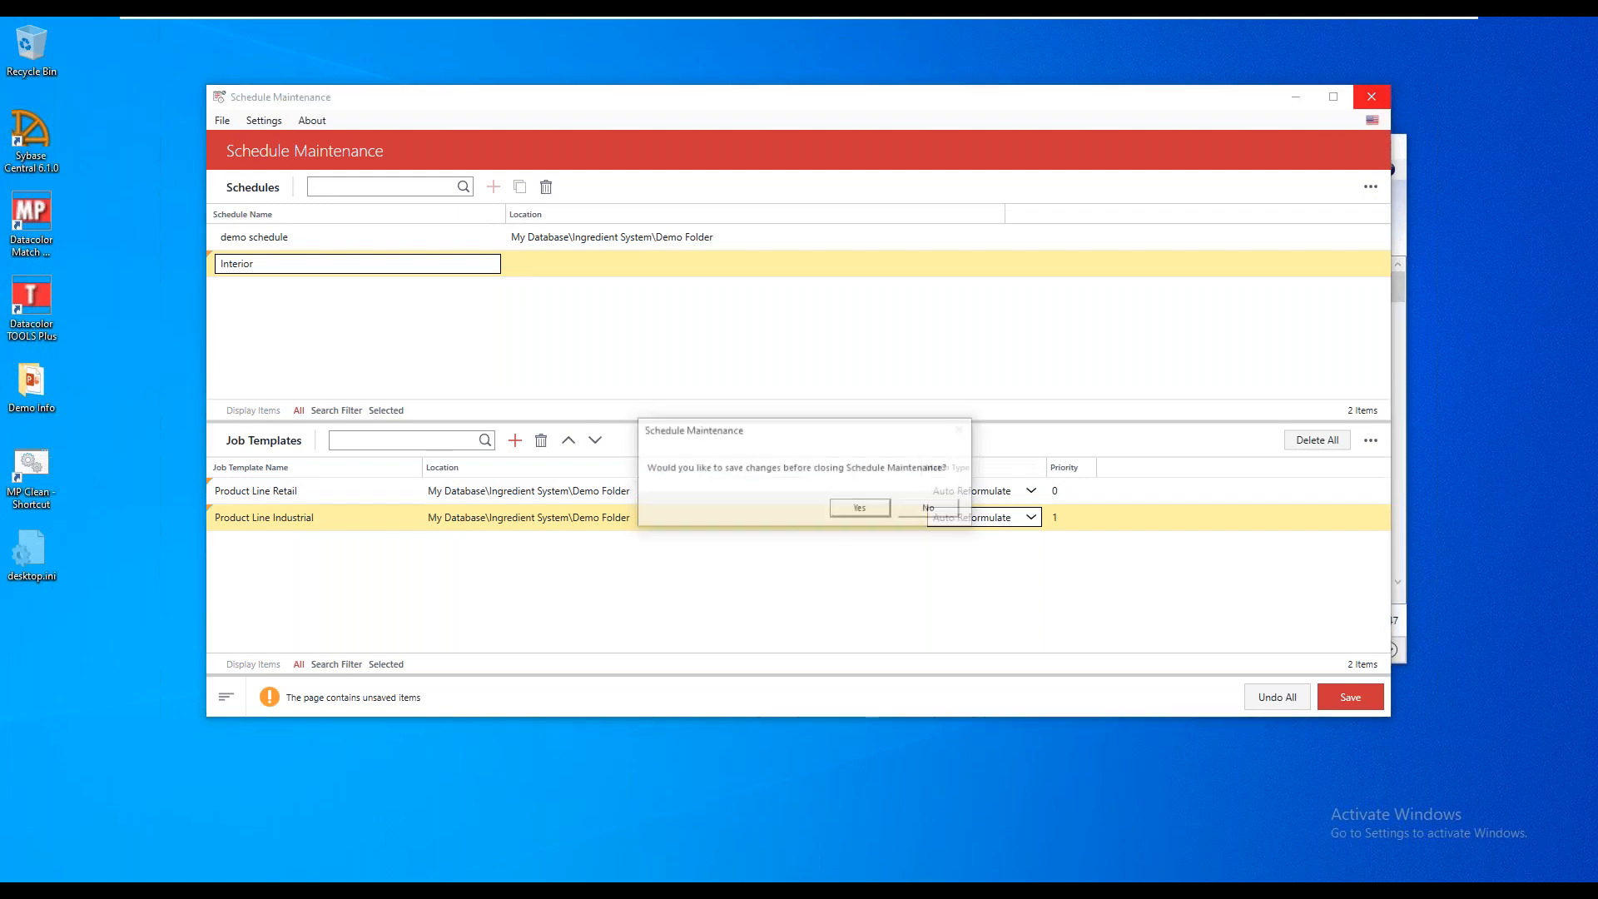
pyautogui.click(924, 510)
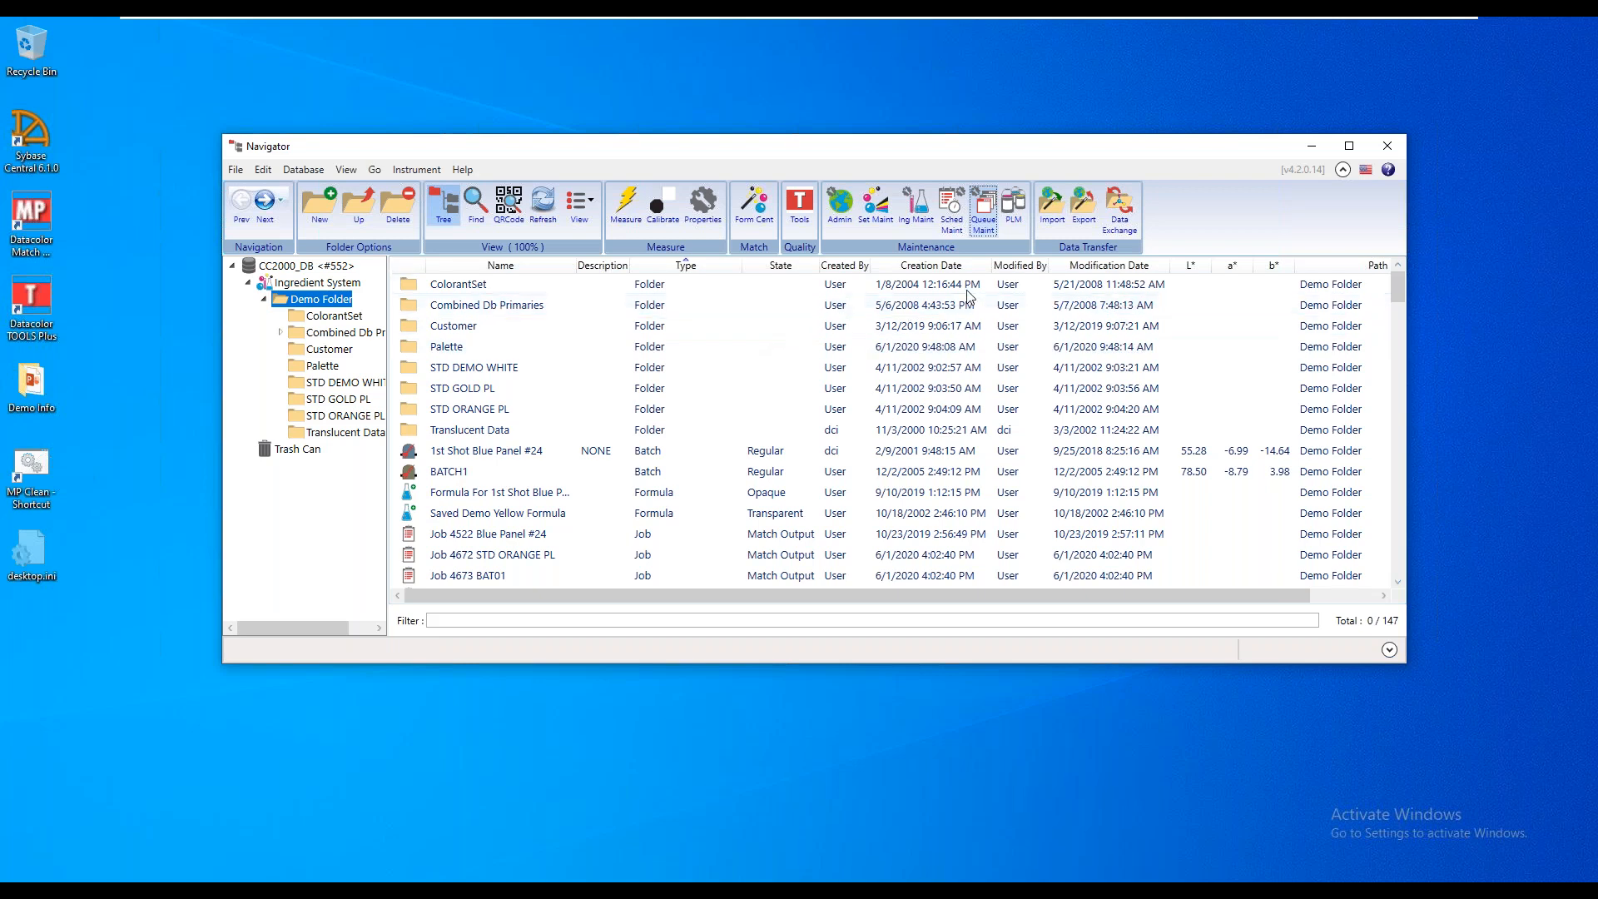
# Switch to Queue Maintenance and purge the queue named demo 2 queue.
pyautogui.click(981, 218)
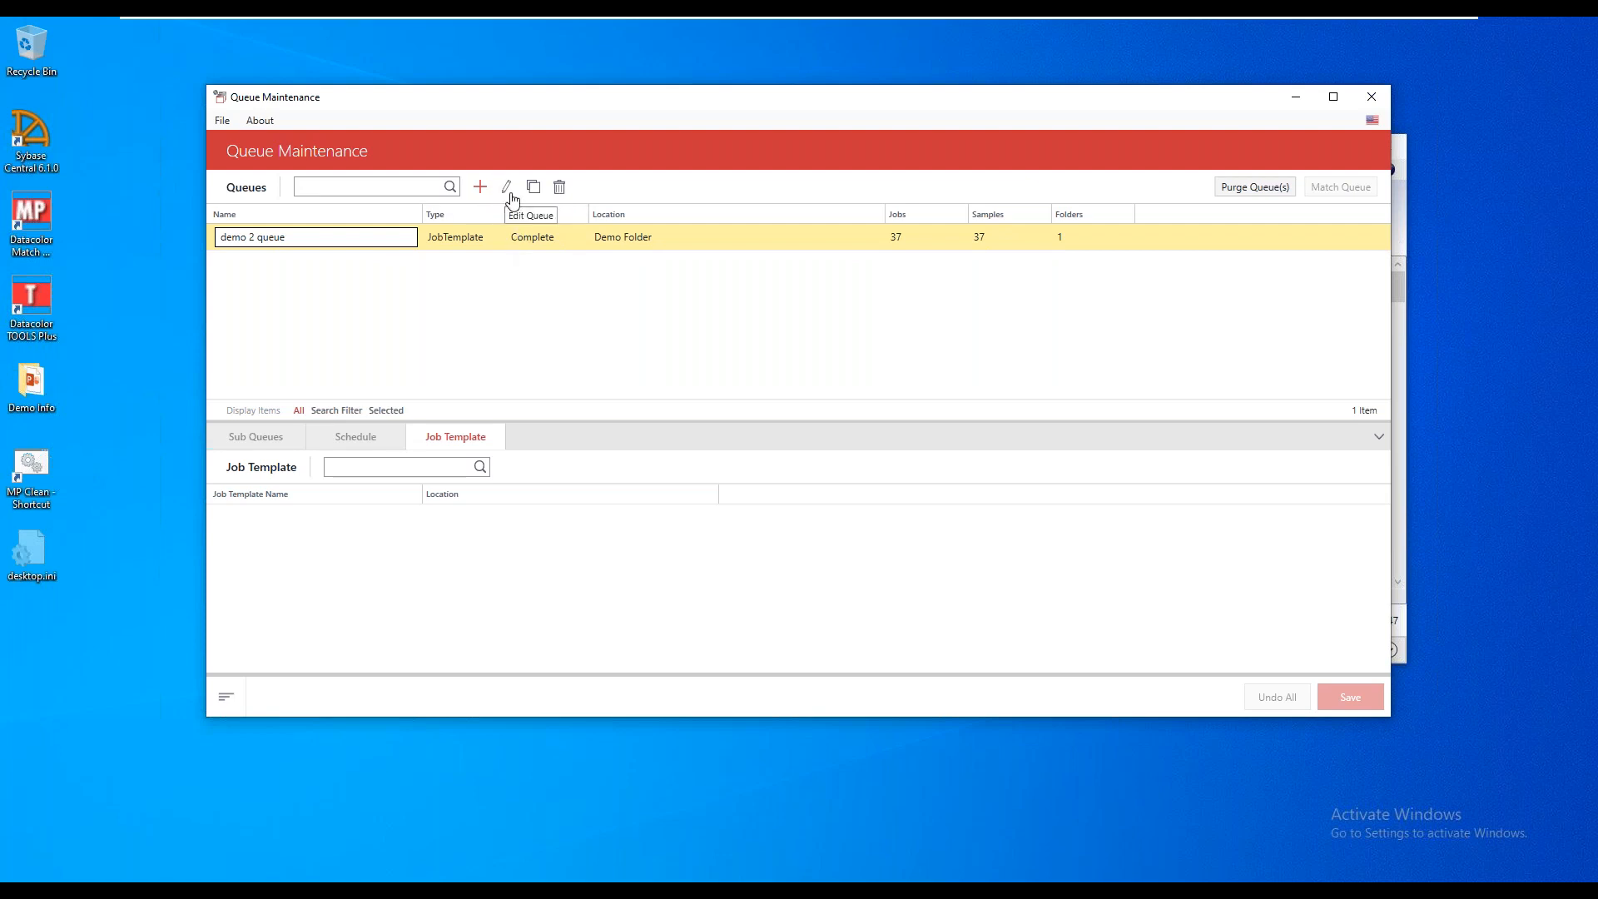
pyautogui.click(1248, 190)
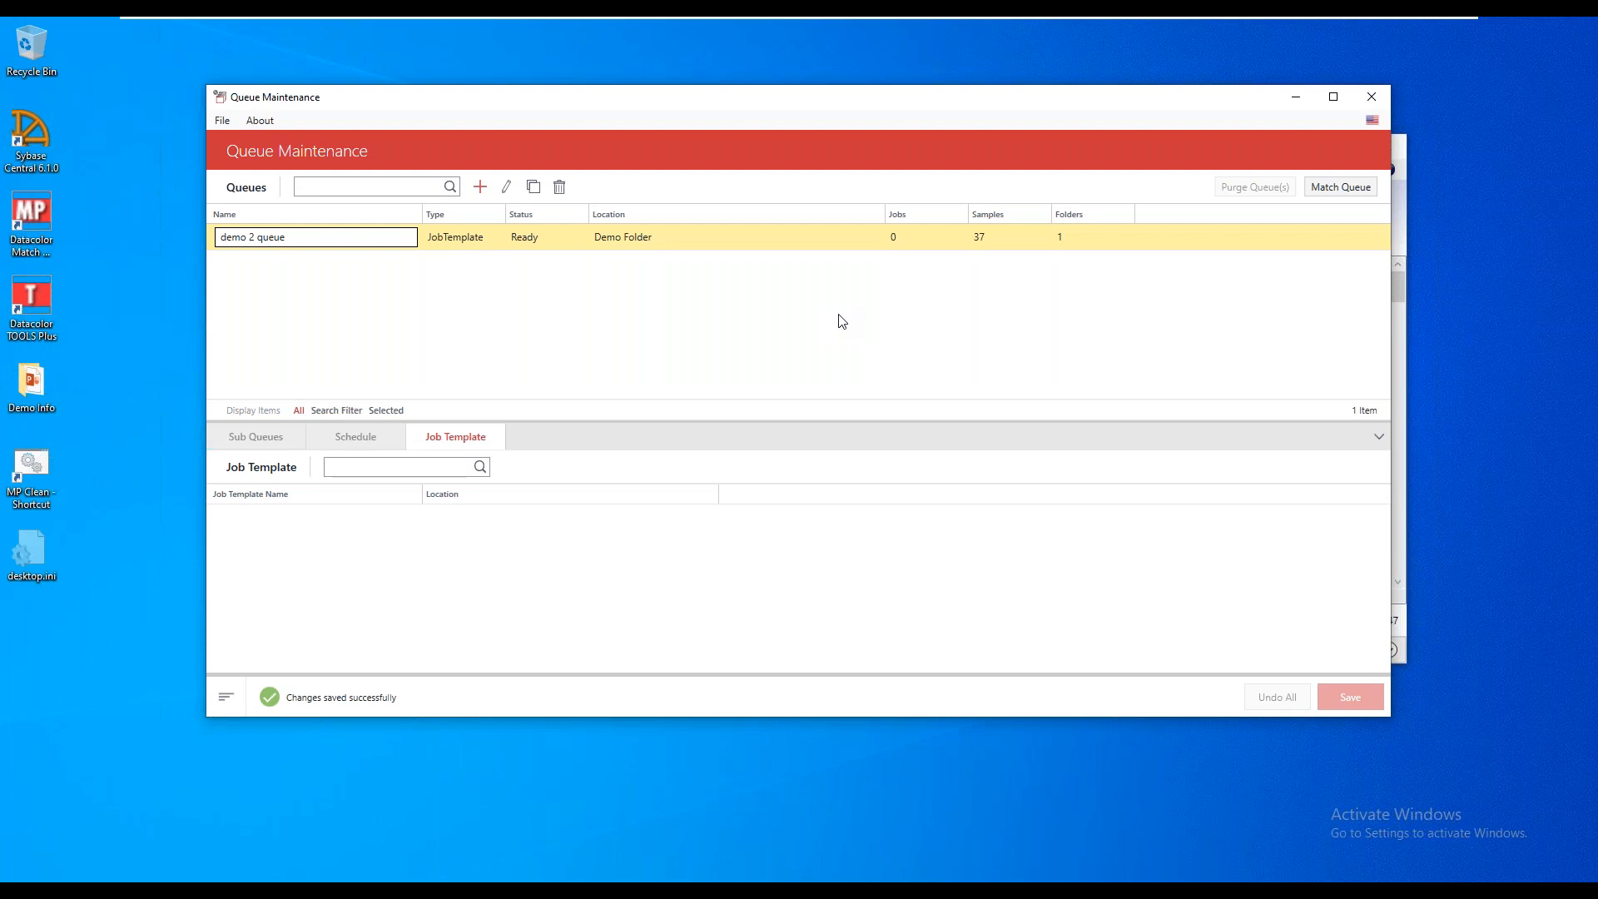
# Create a new queue named Palette with Demo Folder as both its location and its results location.
pyautogui.click(481, 190)
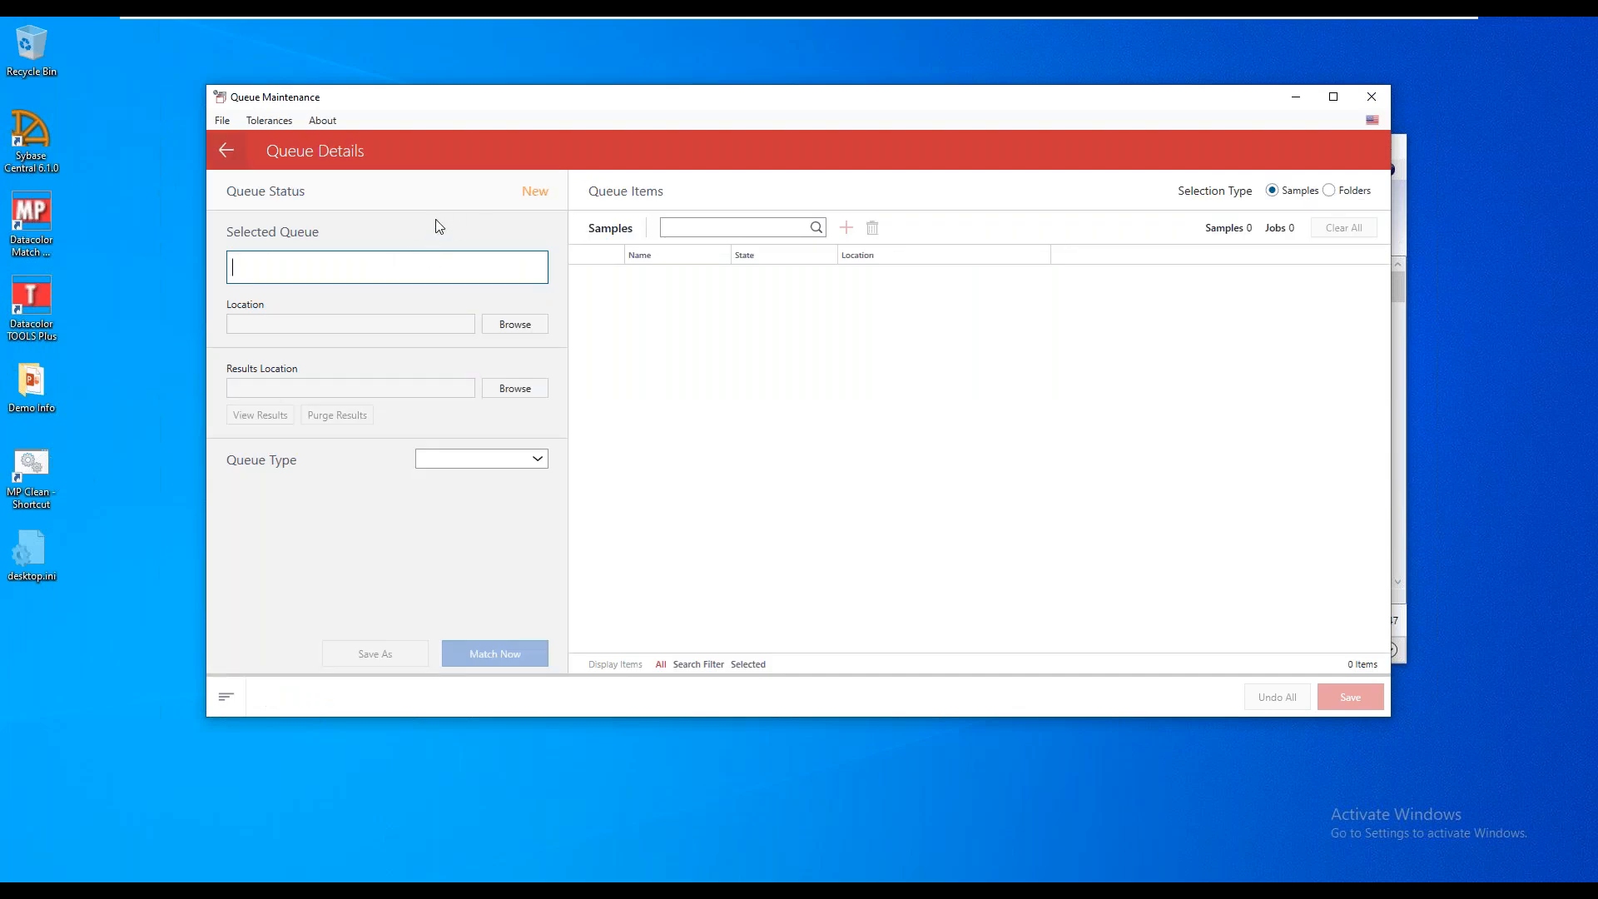
pyautogui.write('Palette')
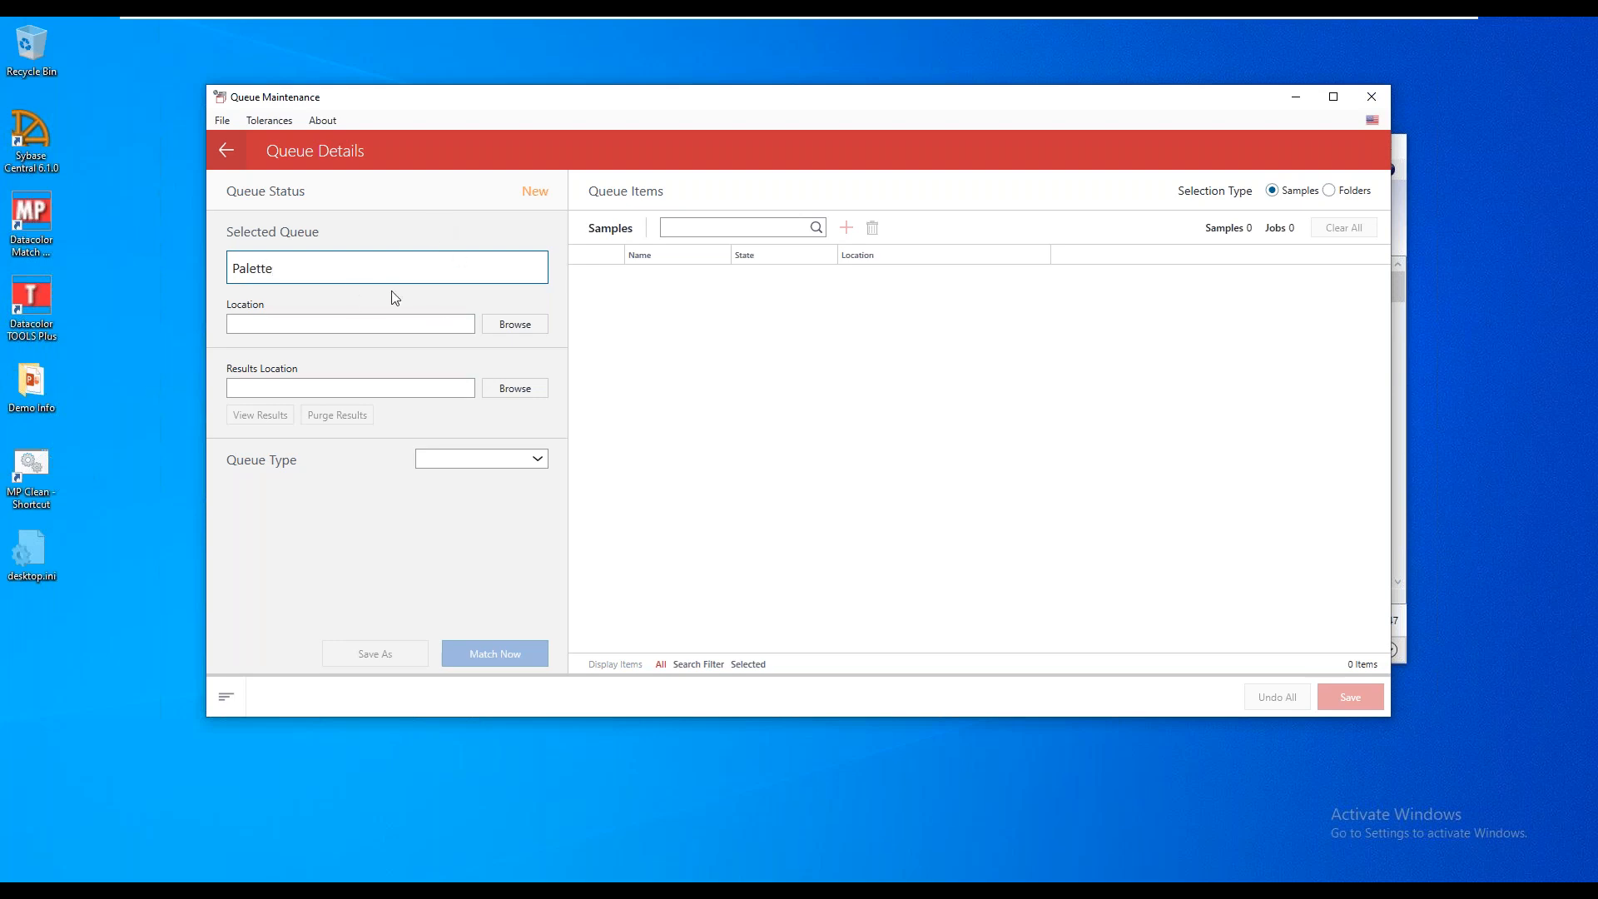
pyautogui.click(512, 332)
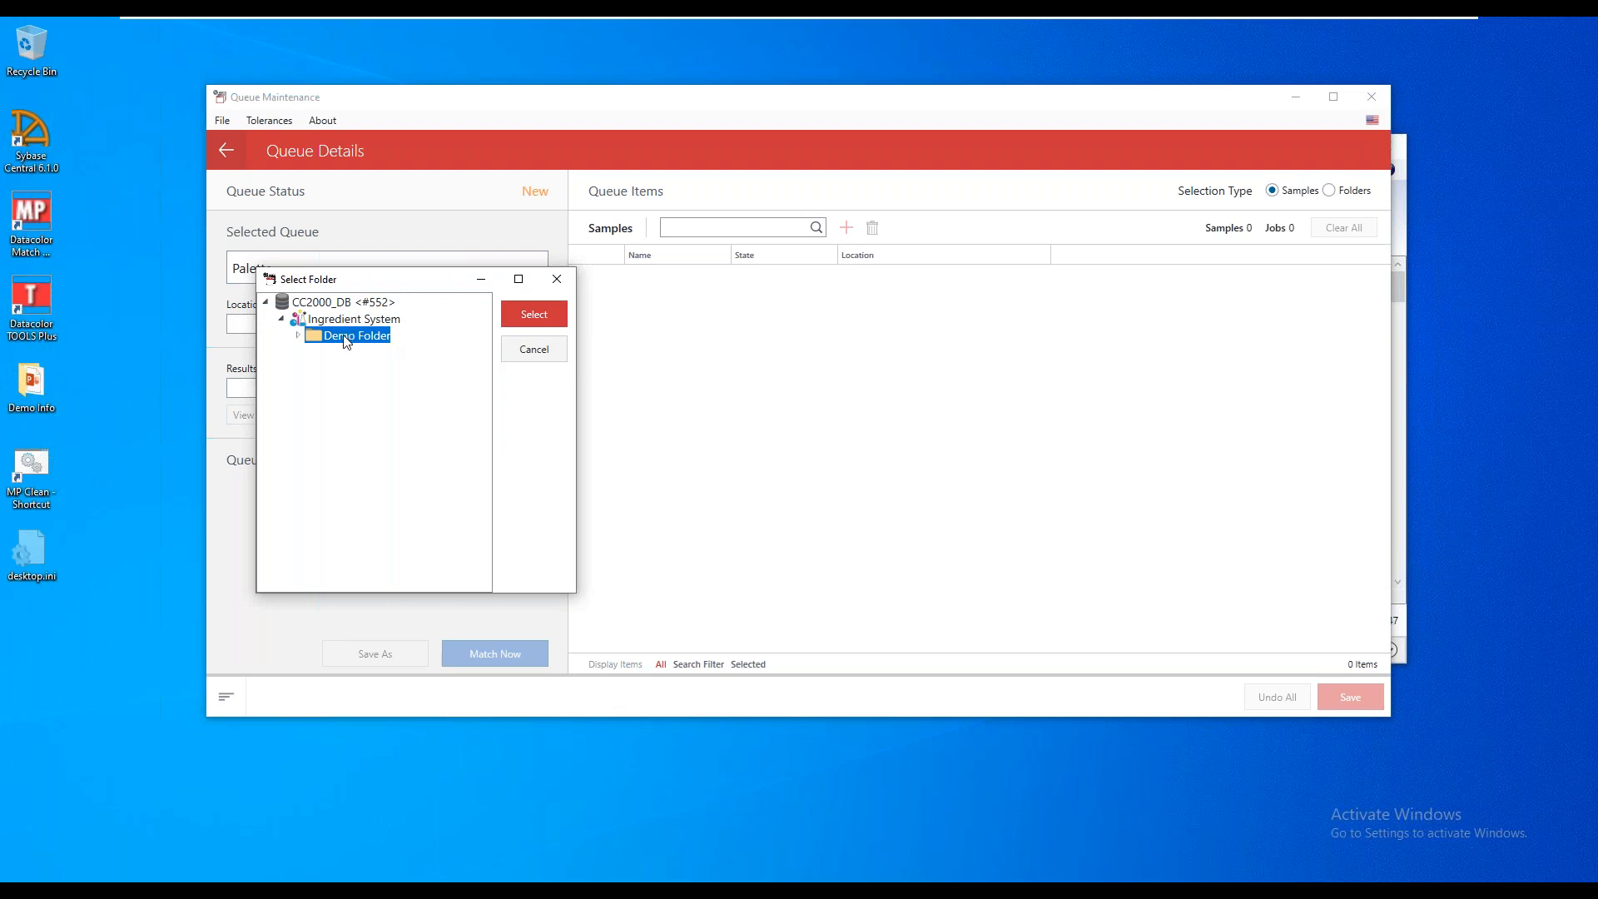
pyautogui.click(537, 324)
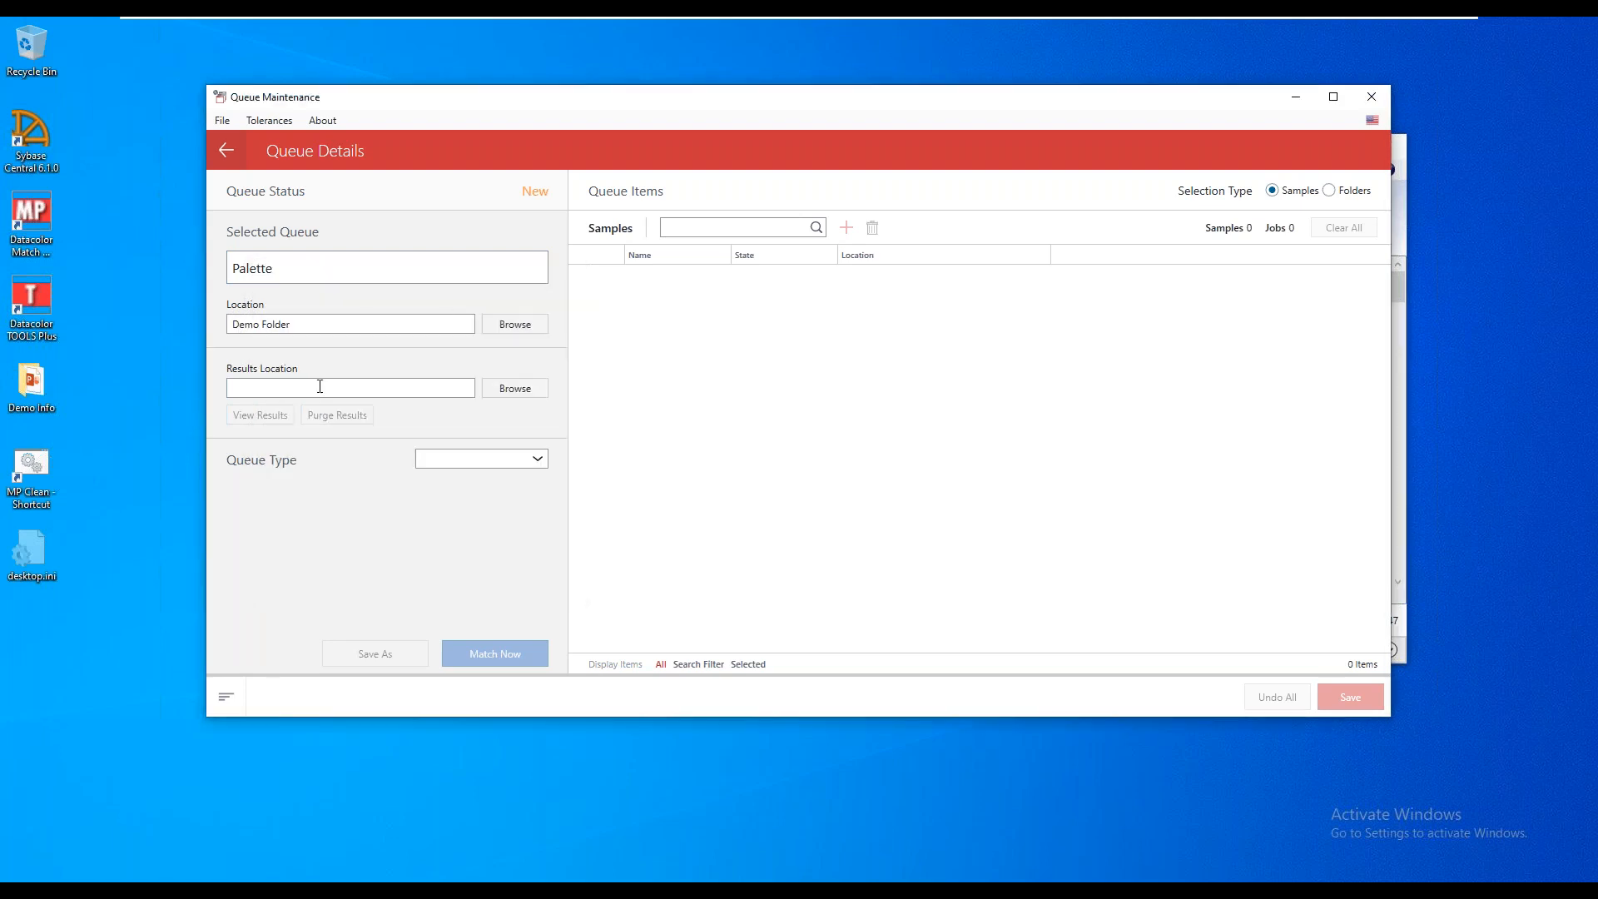
pyautogui.click(511, 389)
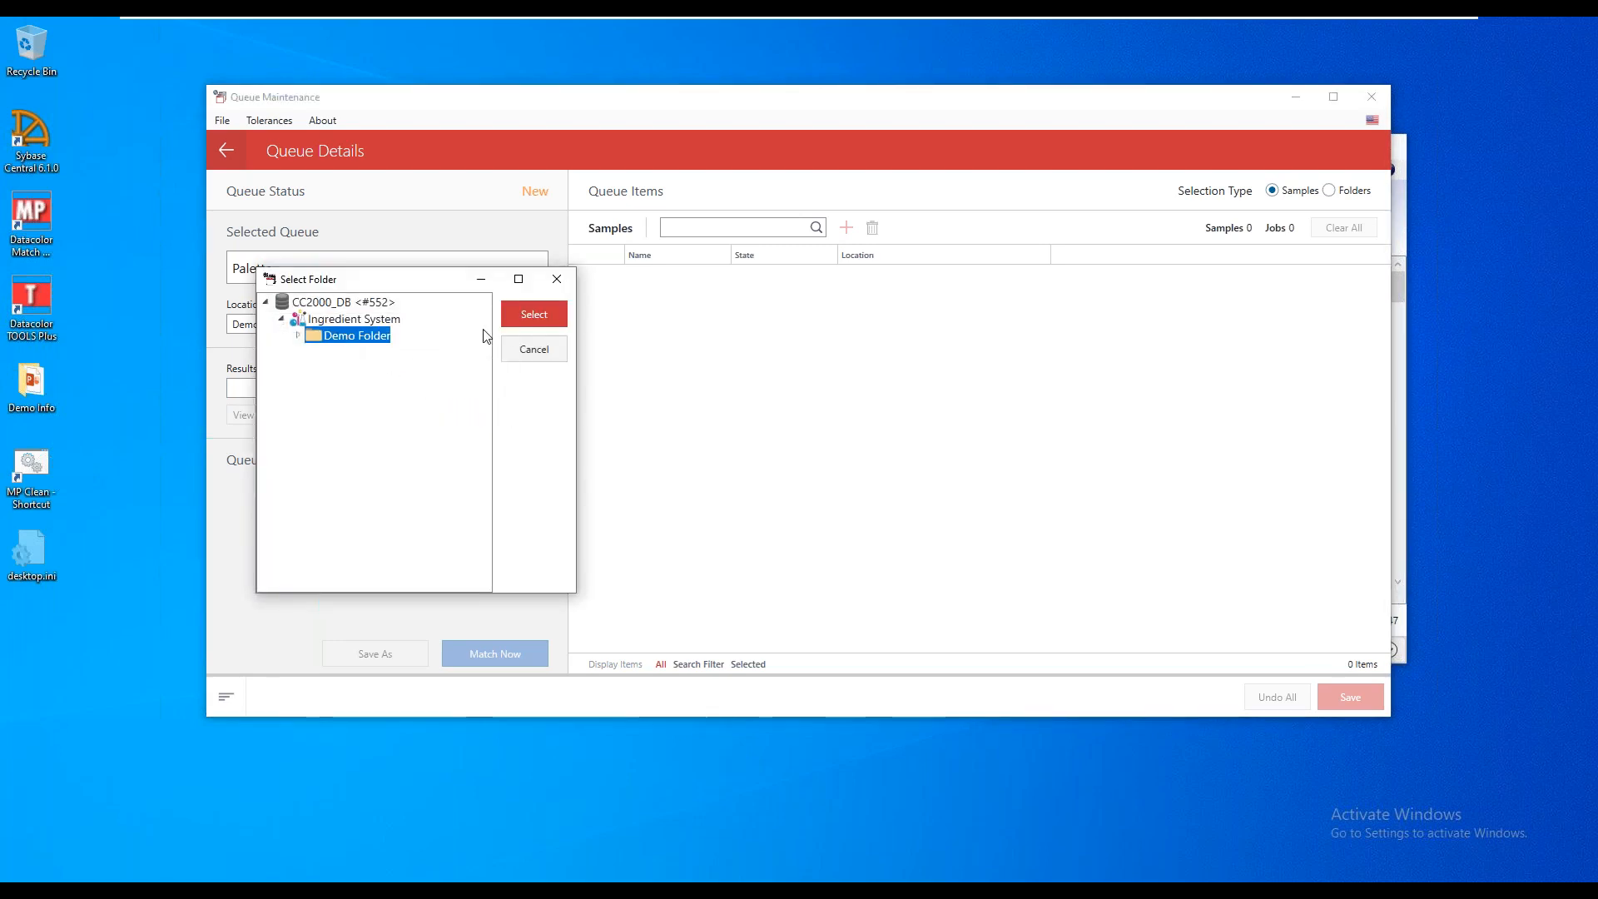
pyautogui.click(535, 322)
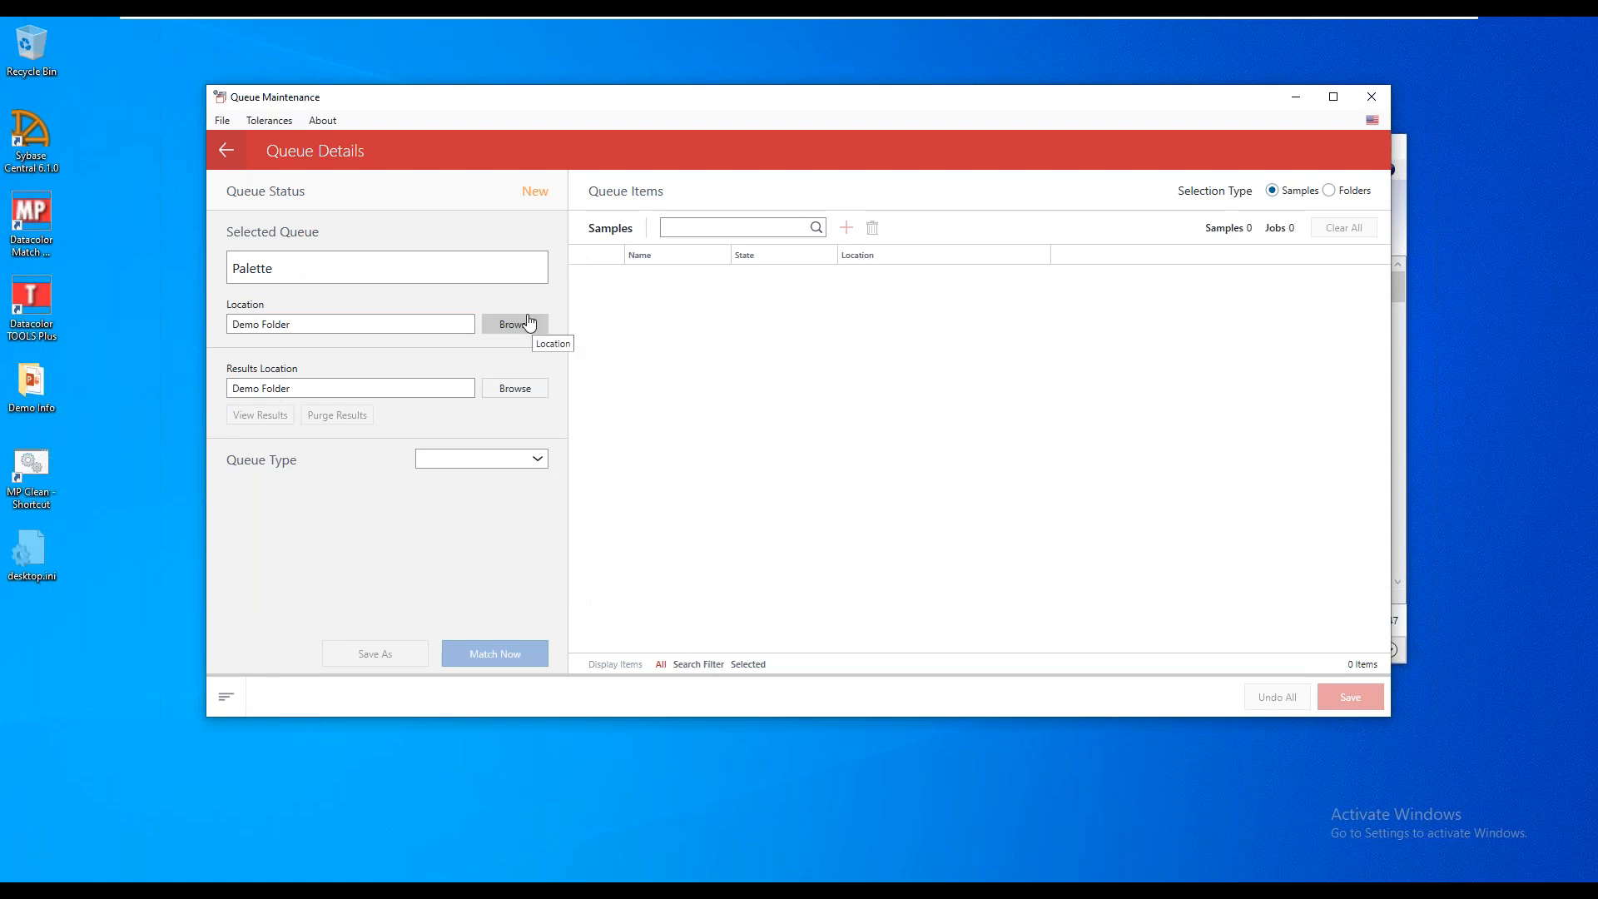
# Set the queue type to Job Template and assign the Product Line Retail template from Demo Folder.
pyautogui.click(537, 460)
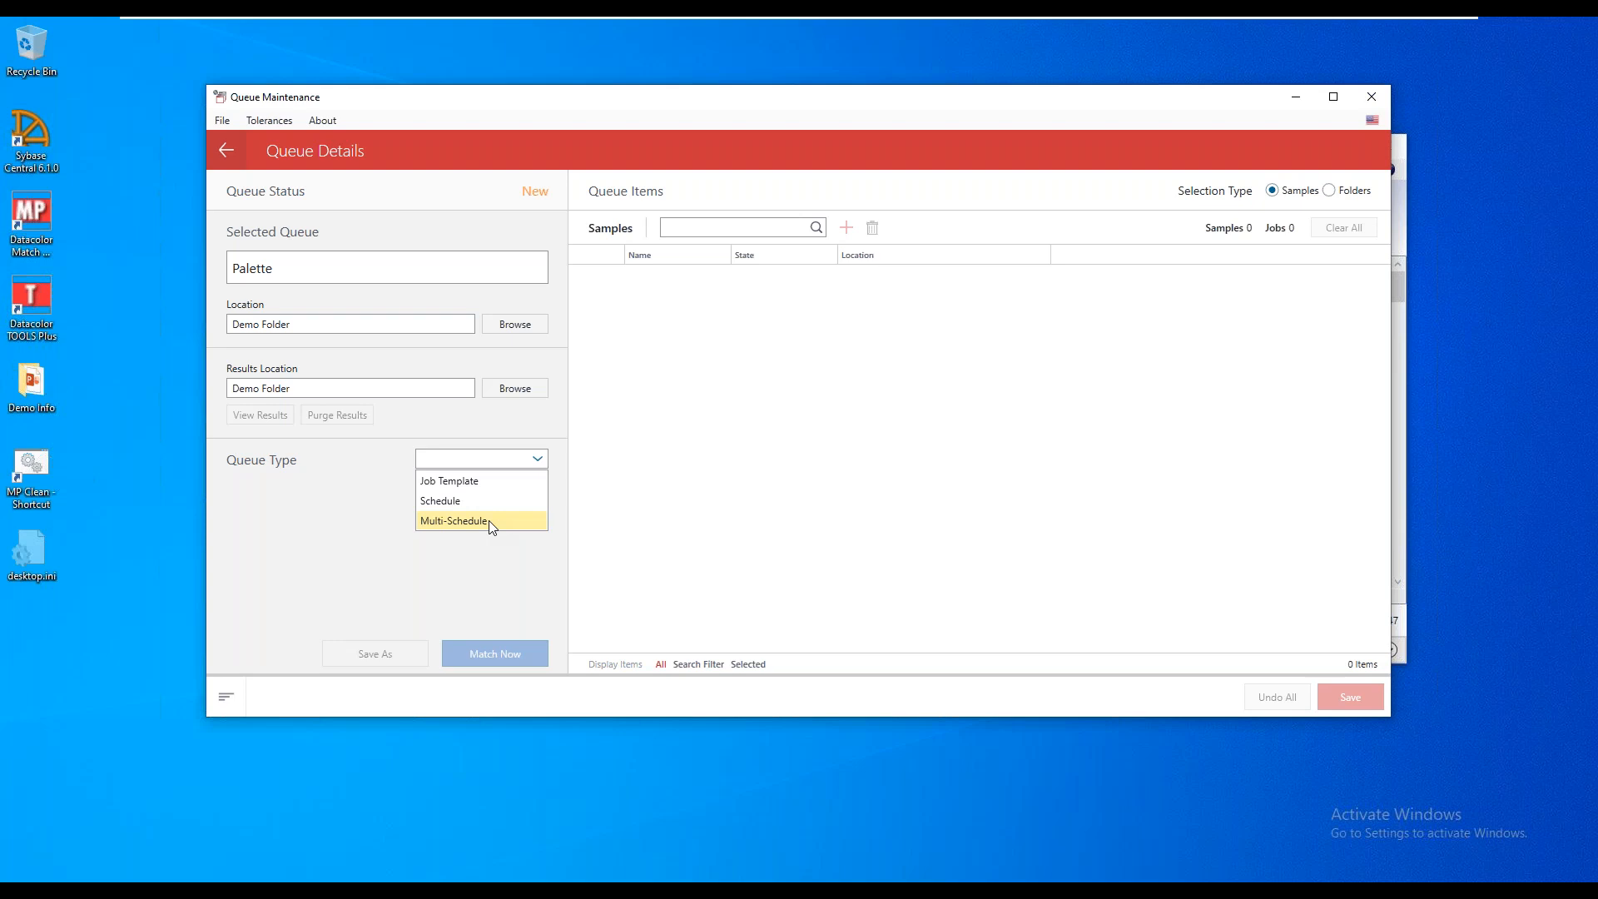
pyautogui.click(456, 485)
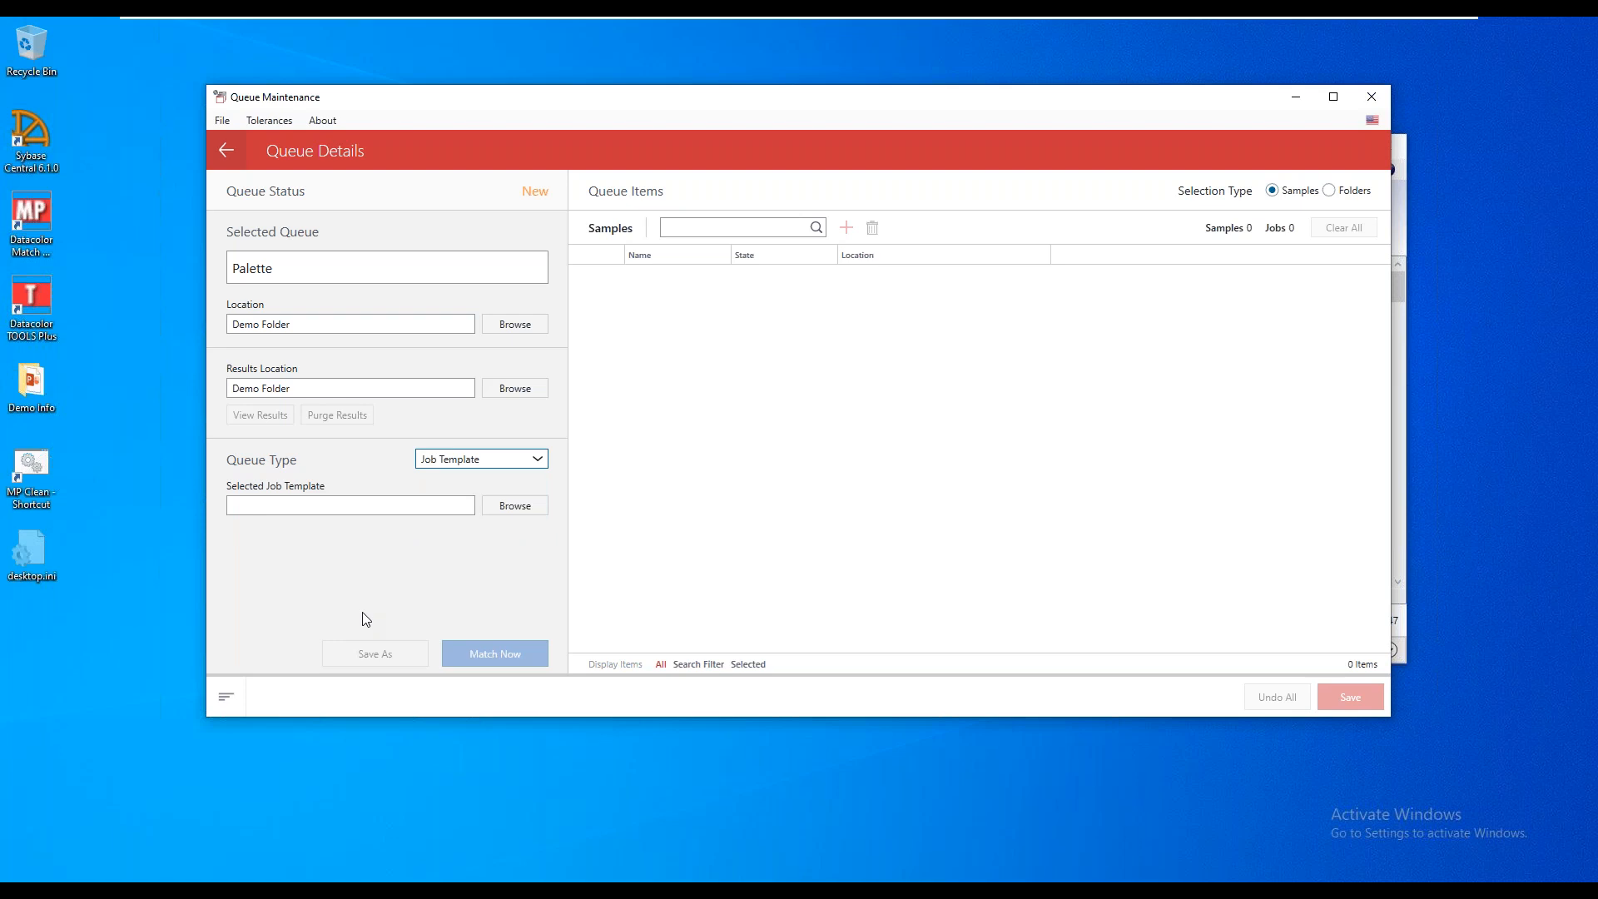
pyautogui.click(524, 516)
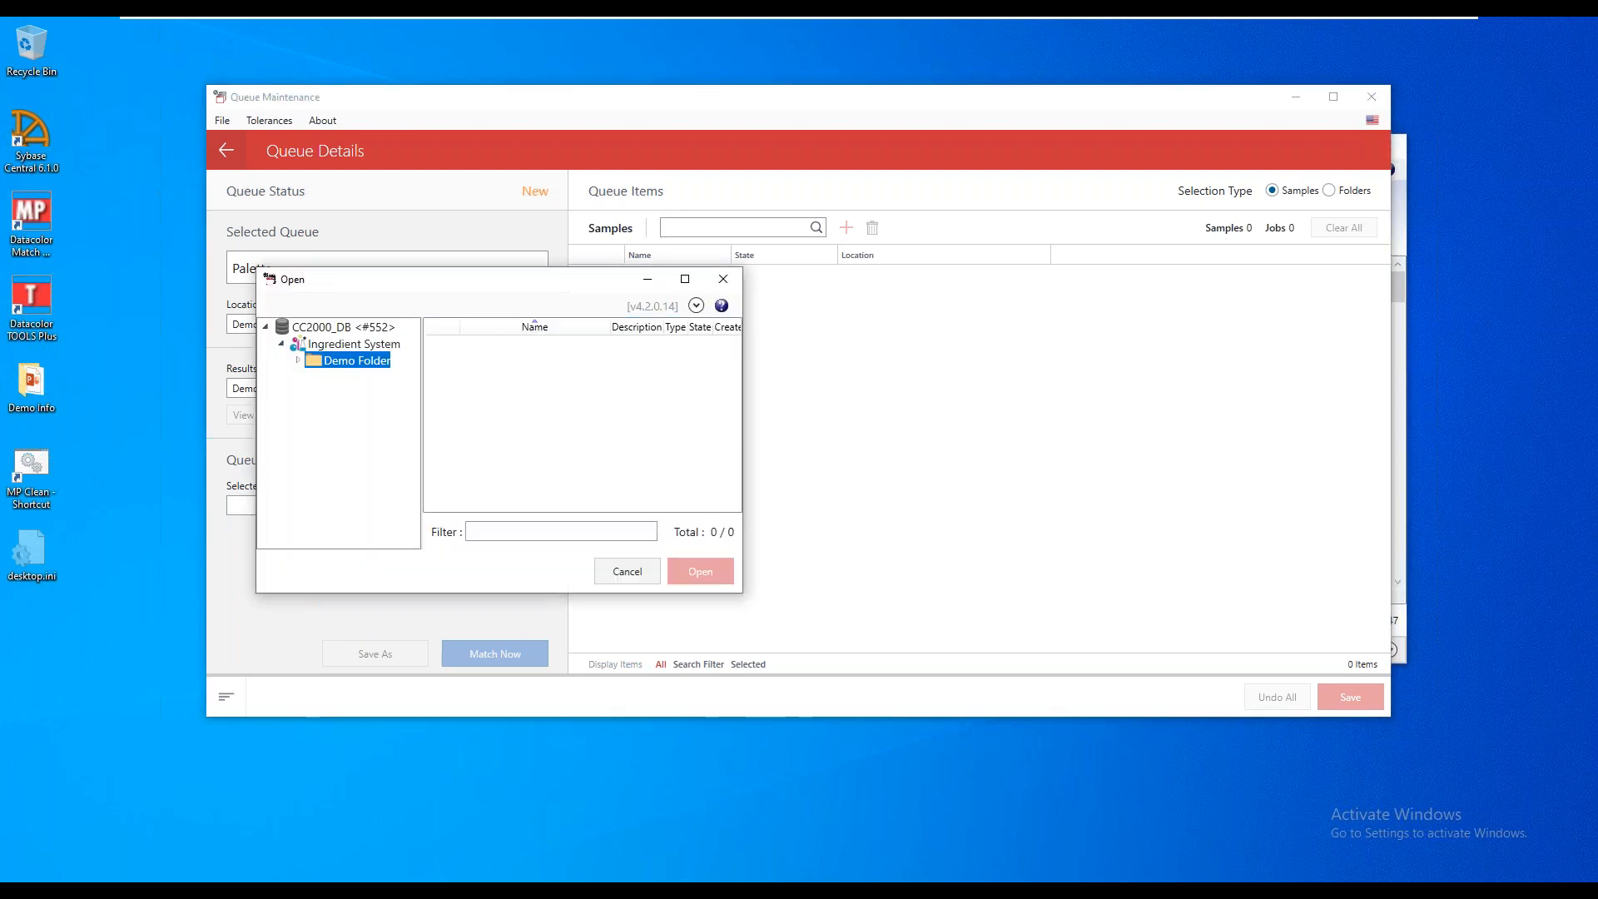
pyautogui.scroll(-4, 536, 432)
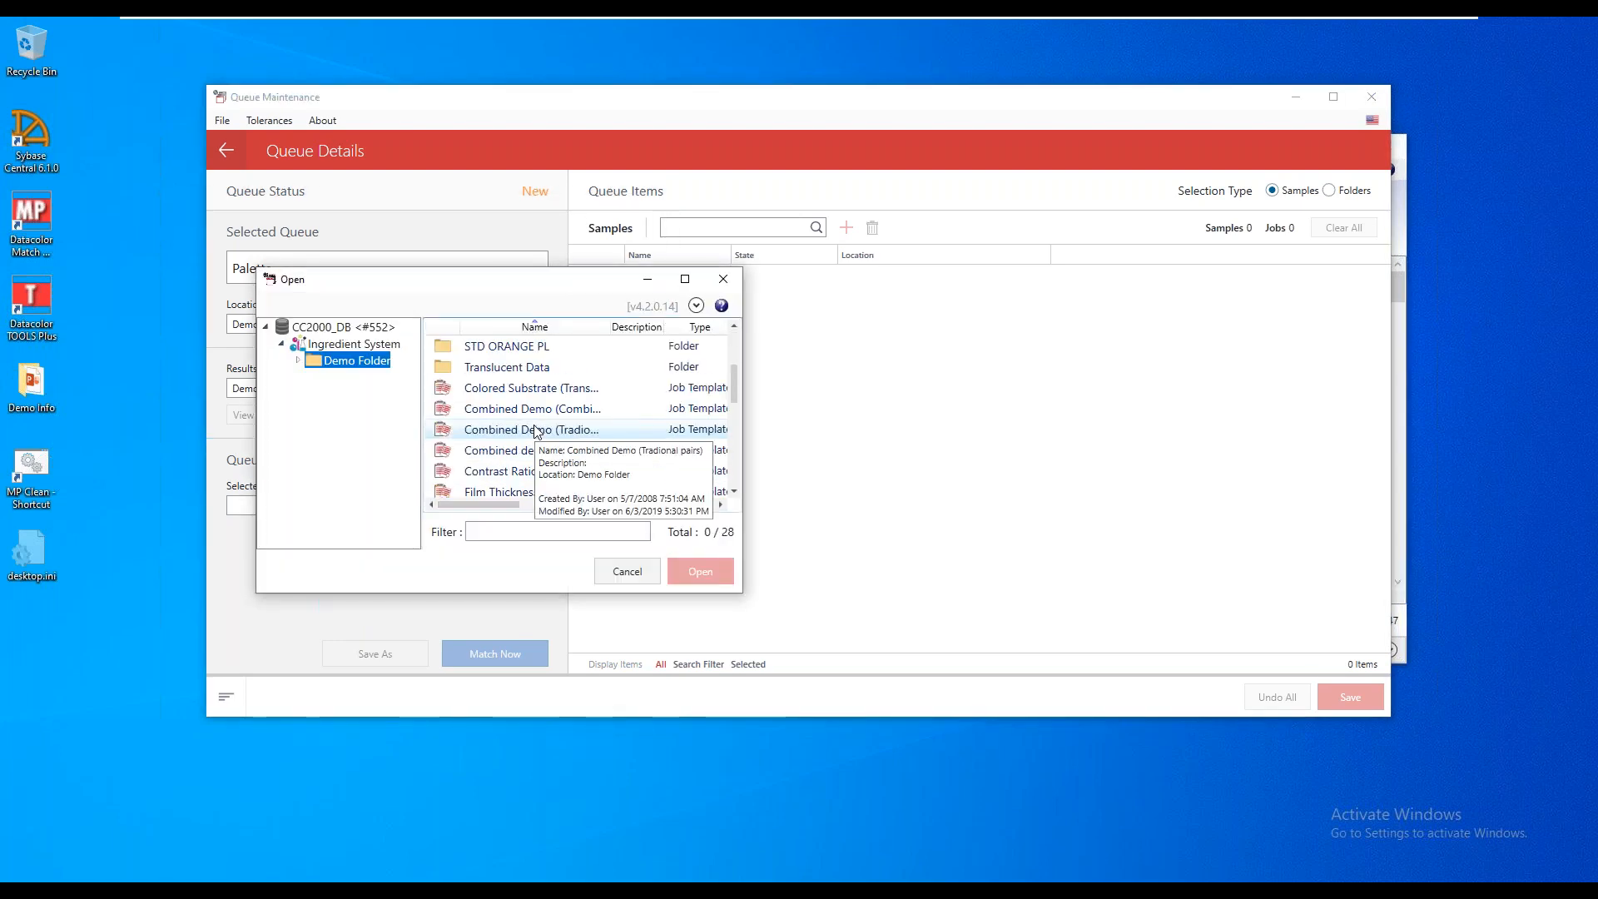
pyautogui.scroll(-1, 528, 432)
pyautogui.click(509, 431)
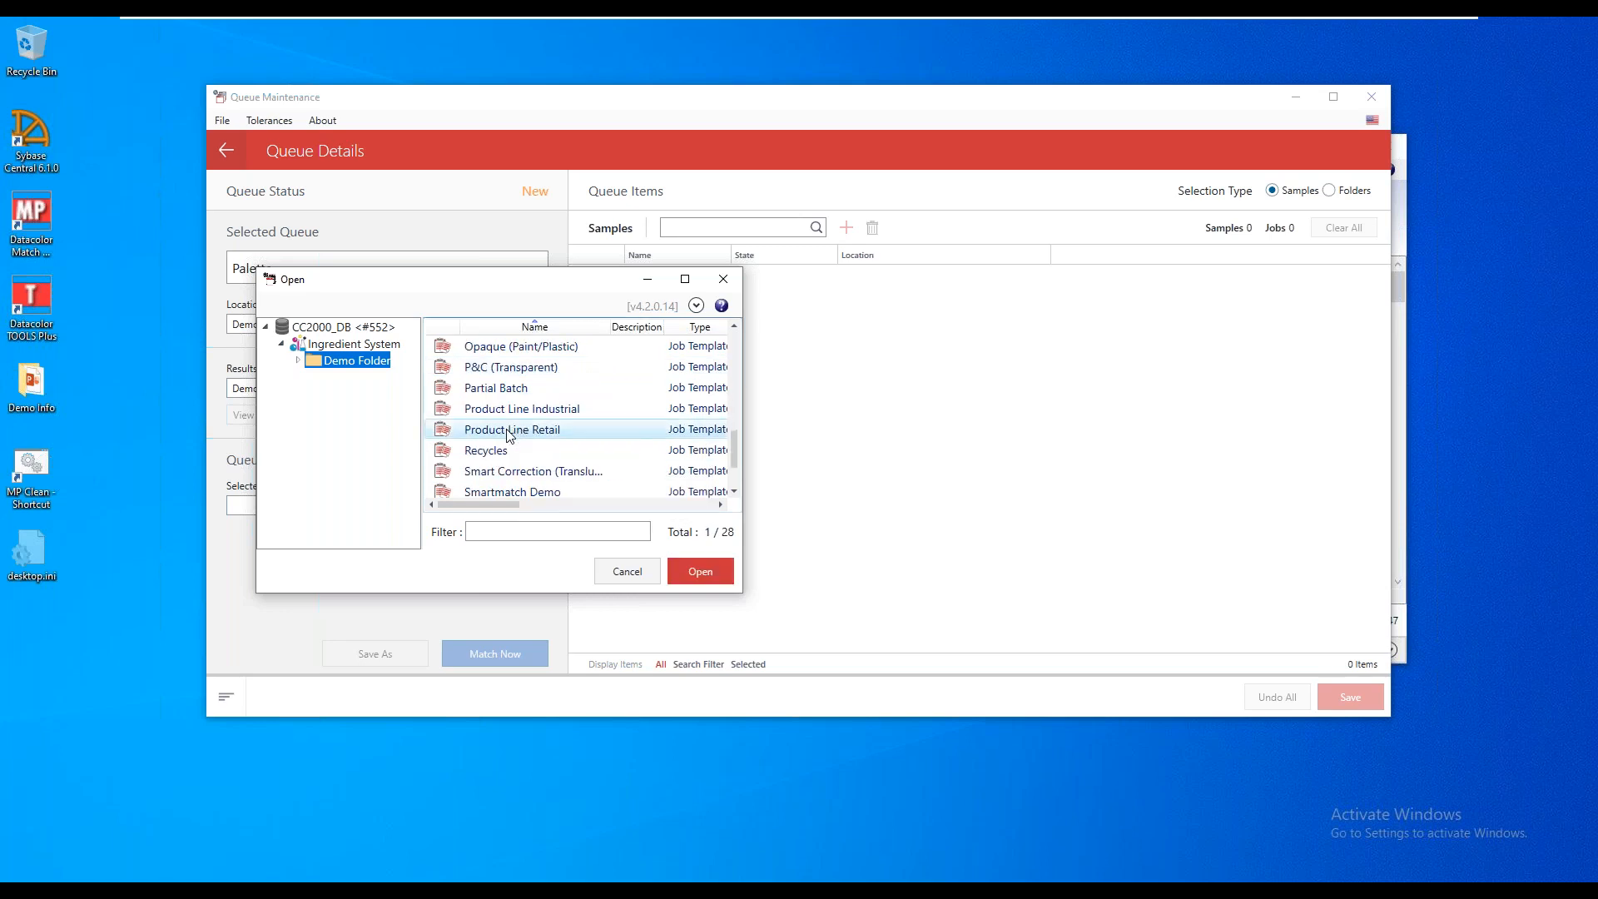
pyautogui.click(691, 572)
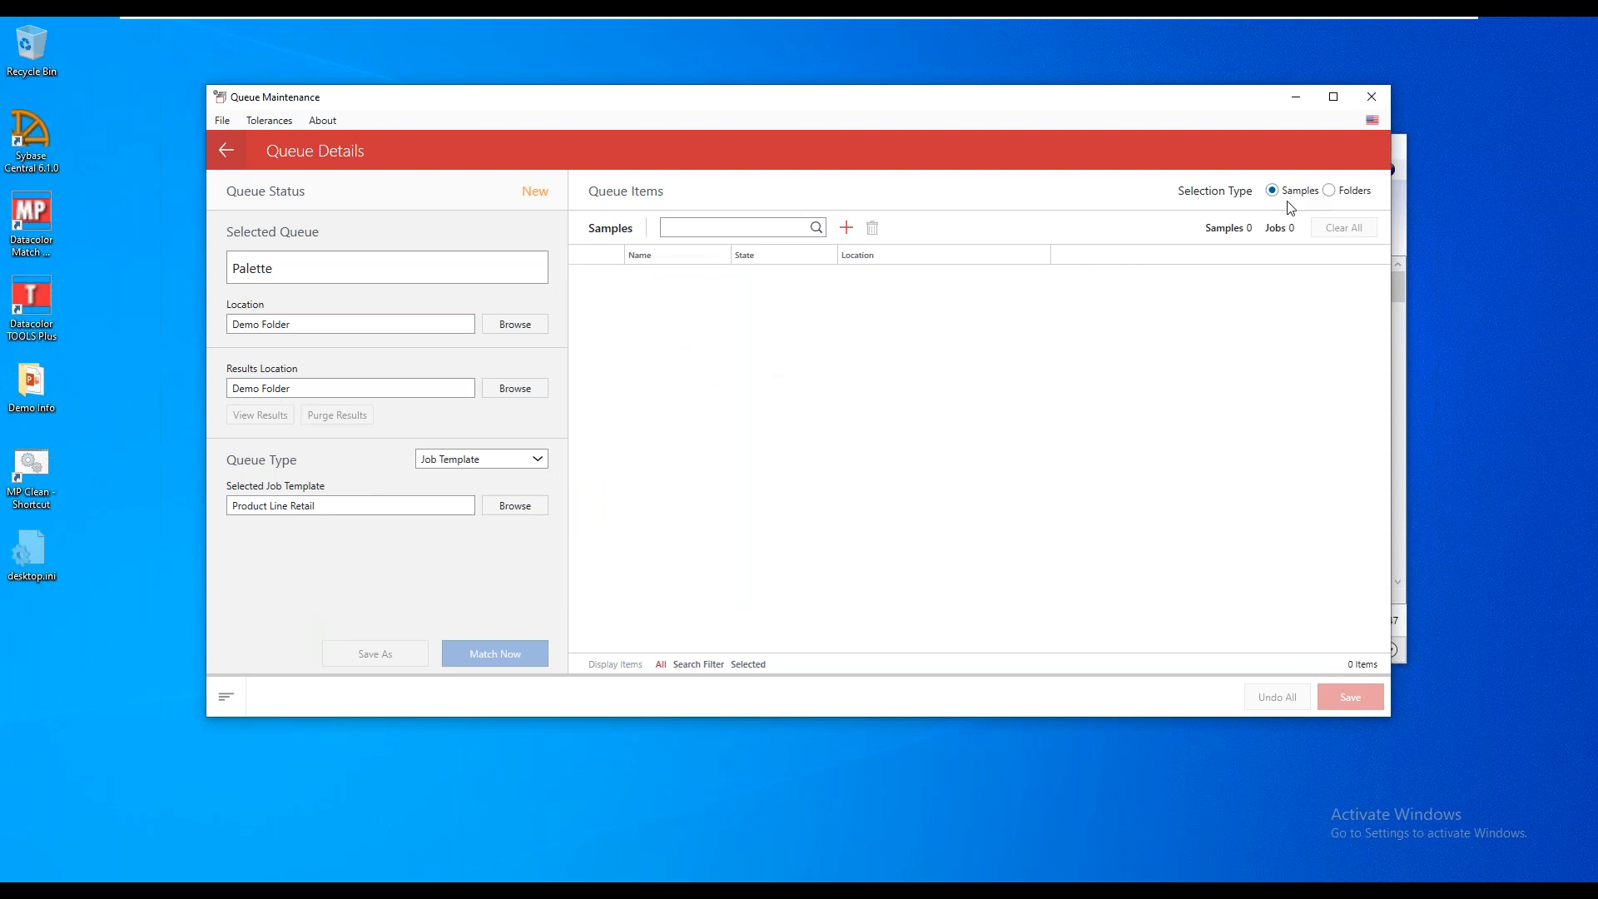
# Set the queue's selection type to Folders and add the Palette folder from Demo Folder as its item.
pyautogui.click(1329, 192)
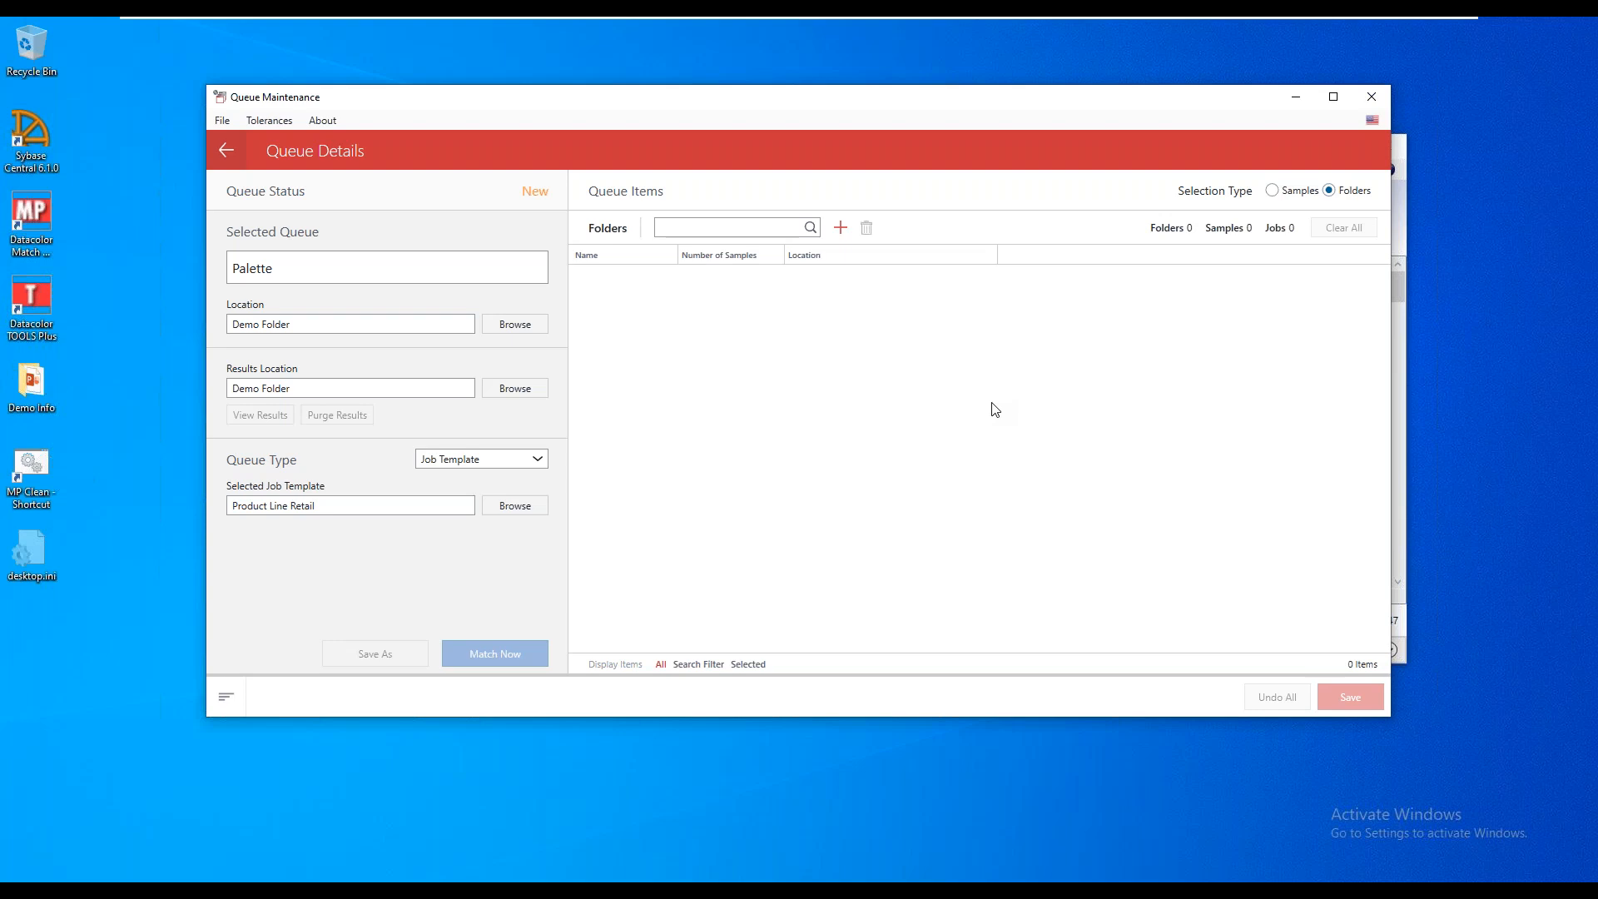
pyautogui.click(841, 228)
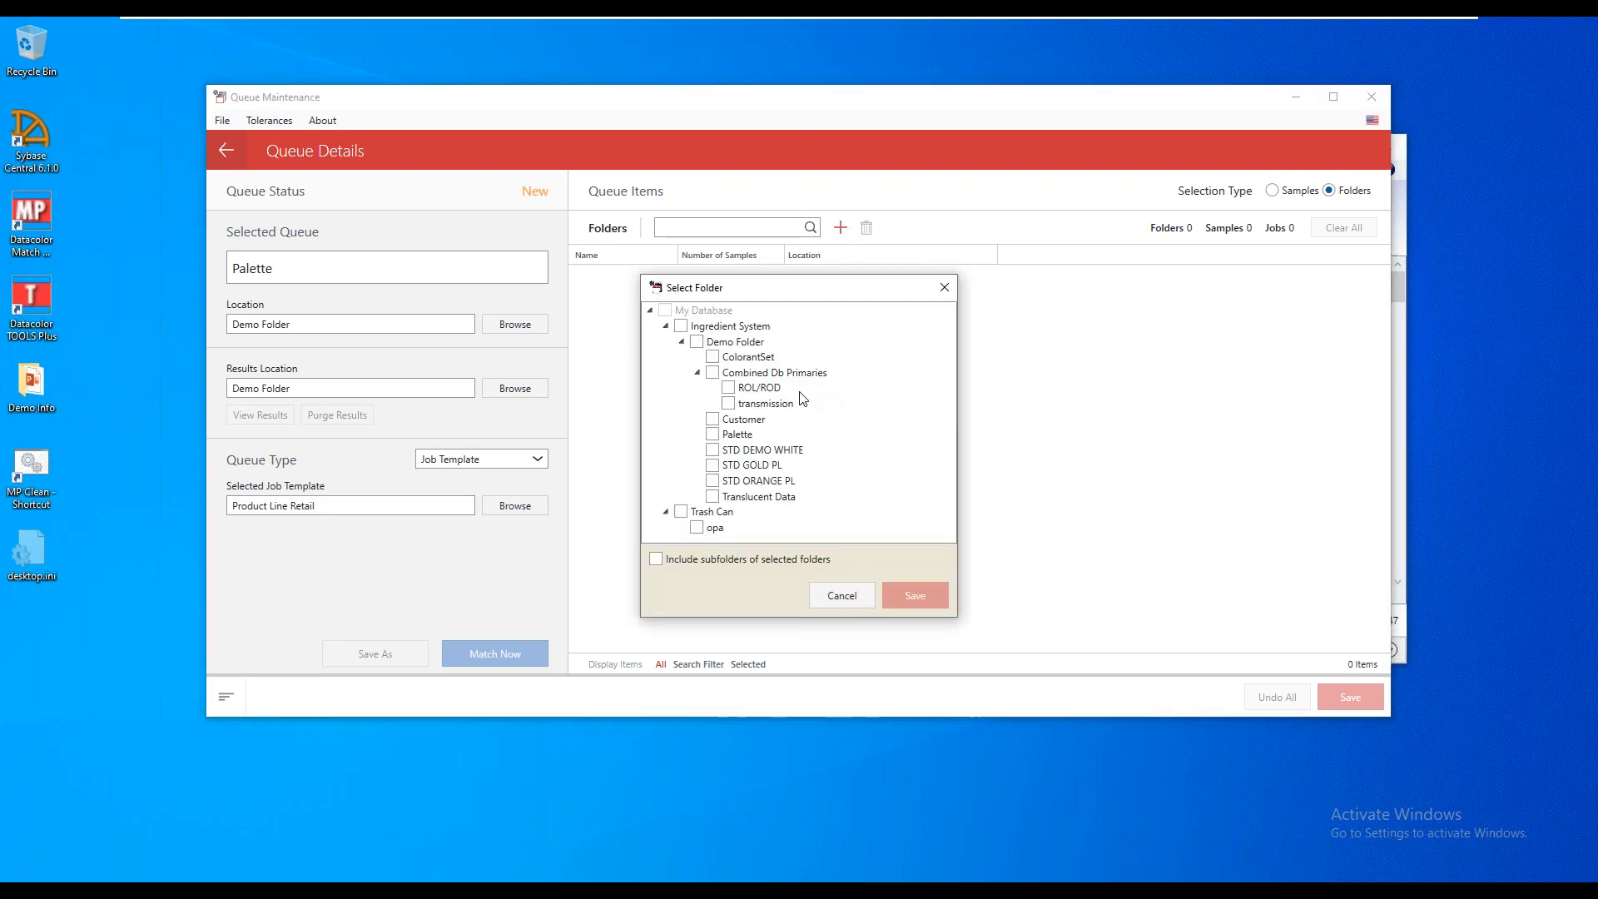
pyautogui.click(712, 435)
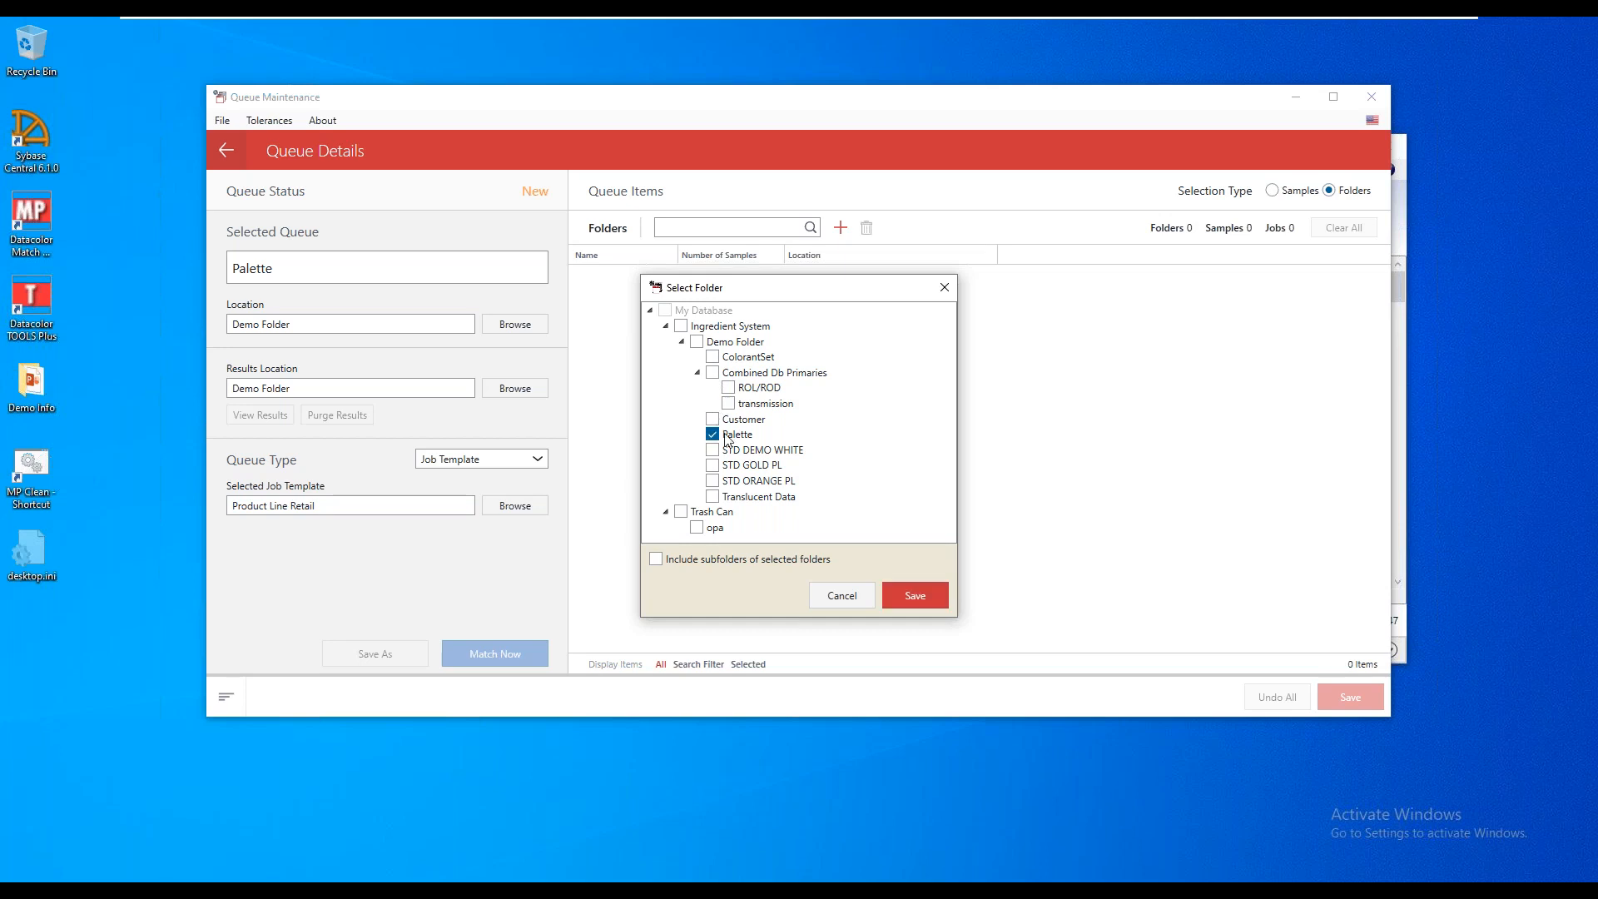
pyautogui.click(916, 596)
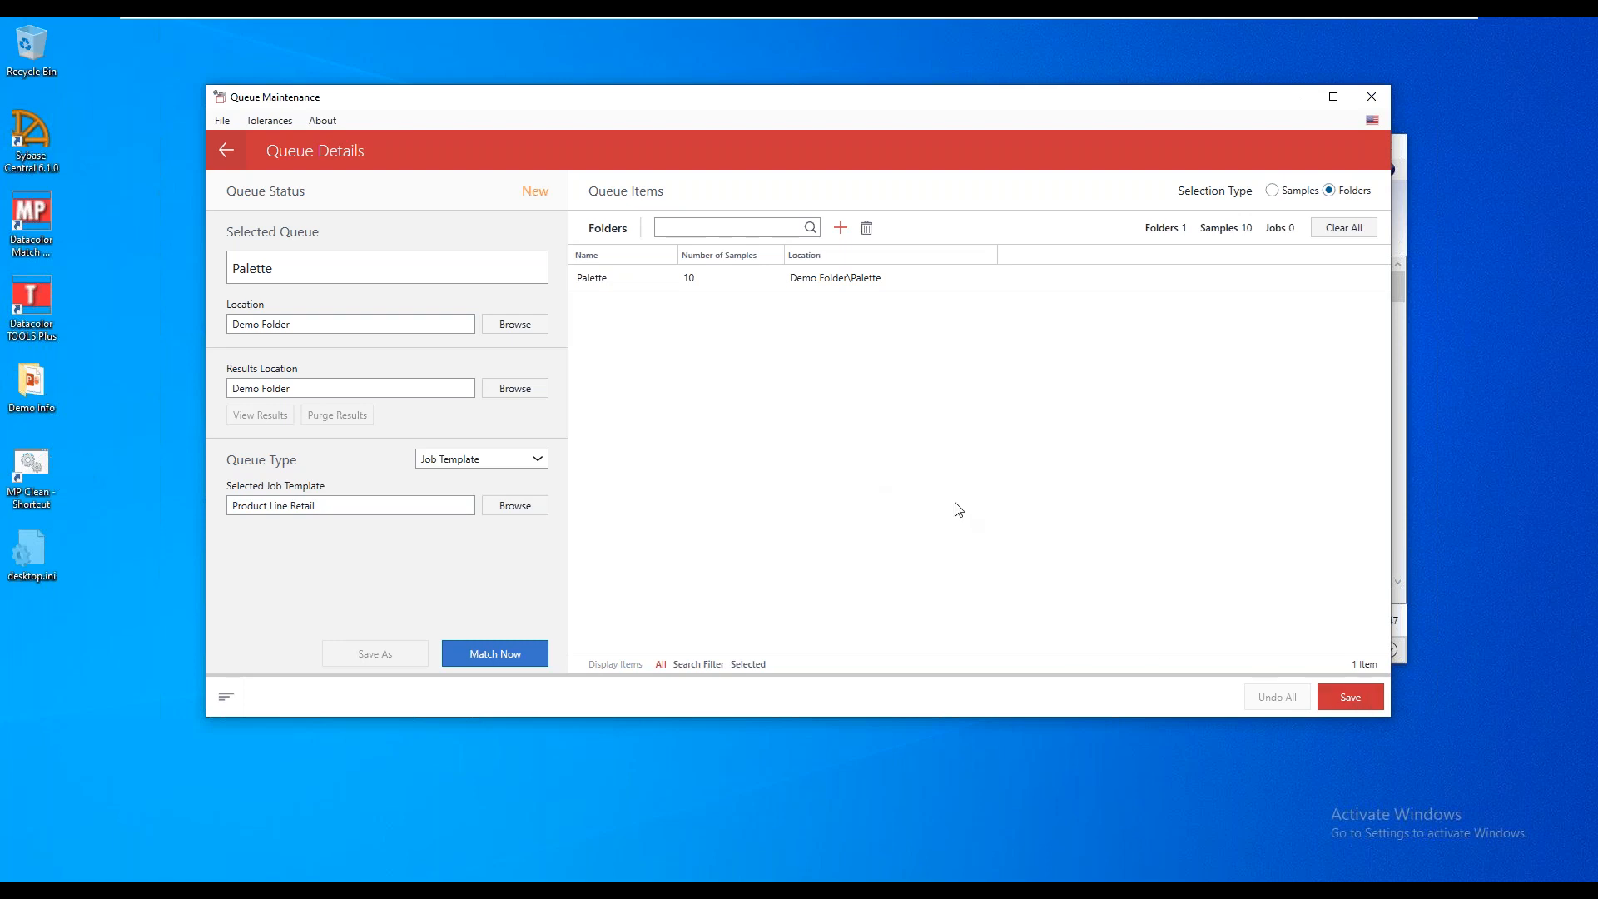
# Match the Palette queue with the Combinatorial method and bring up its results in the Queue Viewer.
pyautogui.click(484, 655)
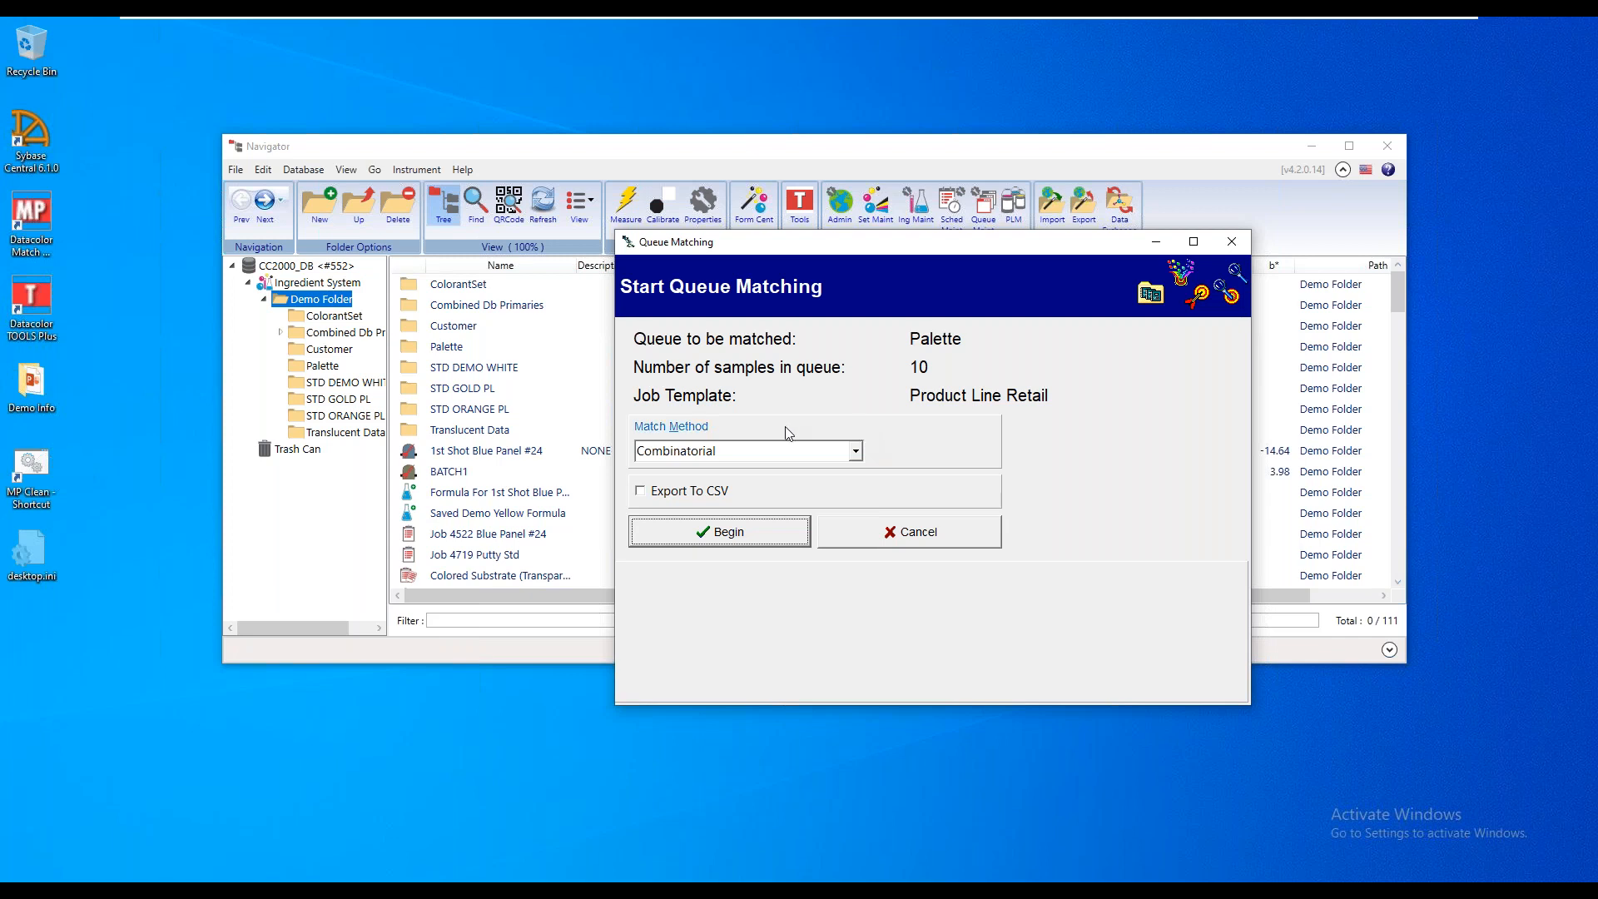
pyautogui.click(856, 452)
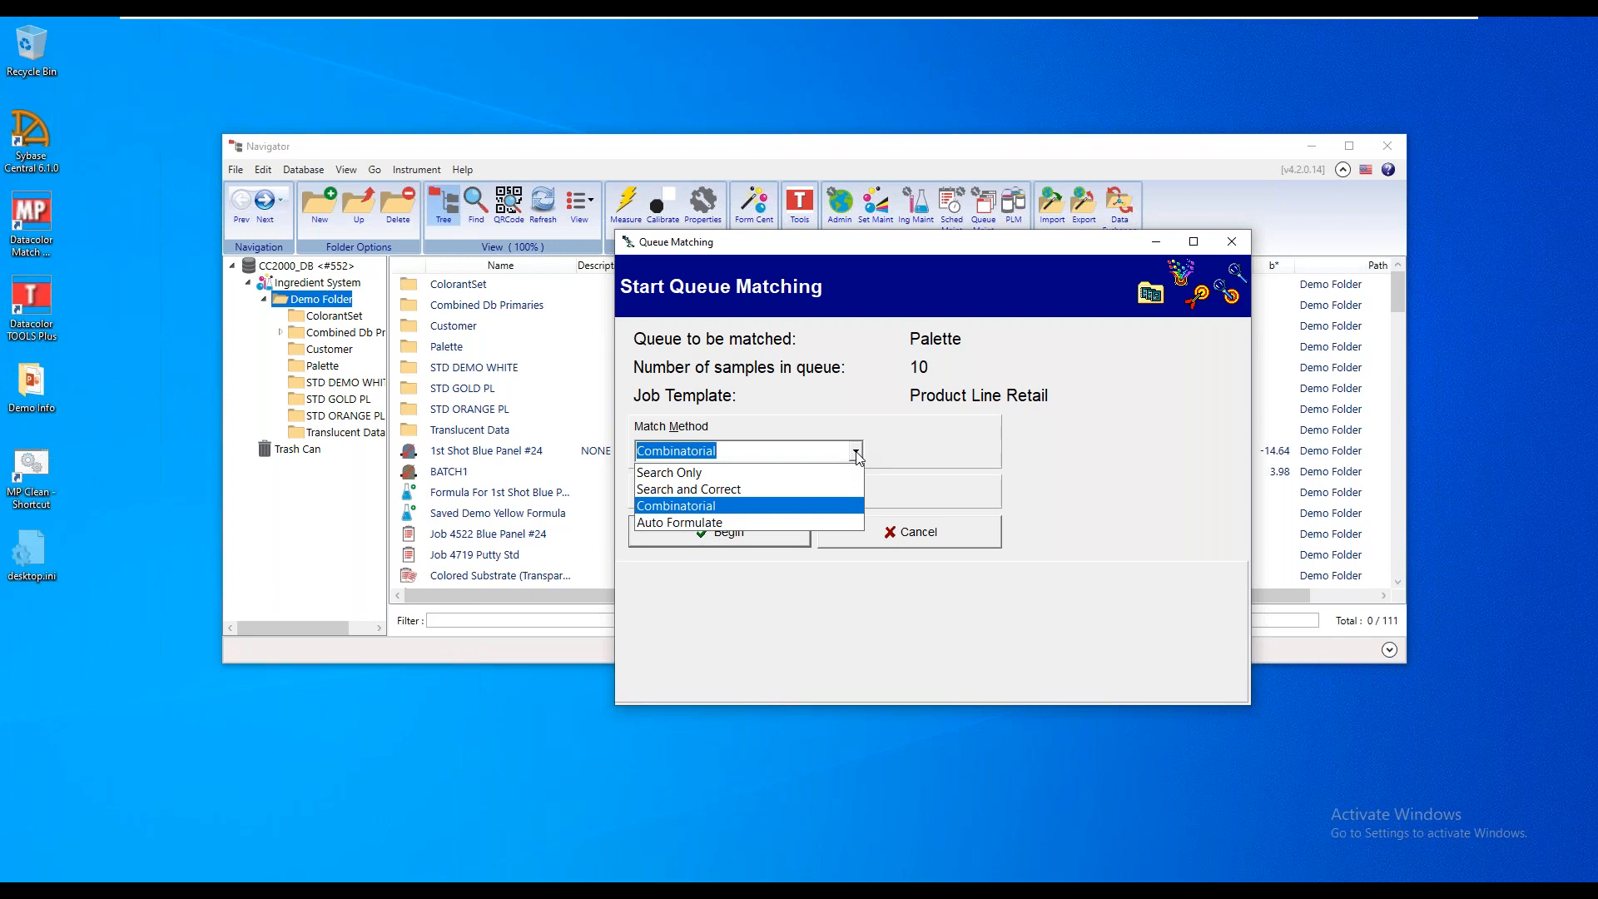
pyautogui.click(922, 437)
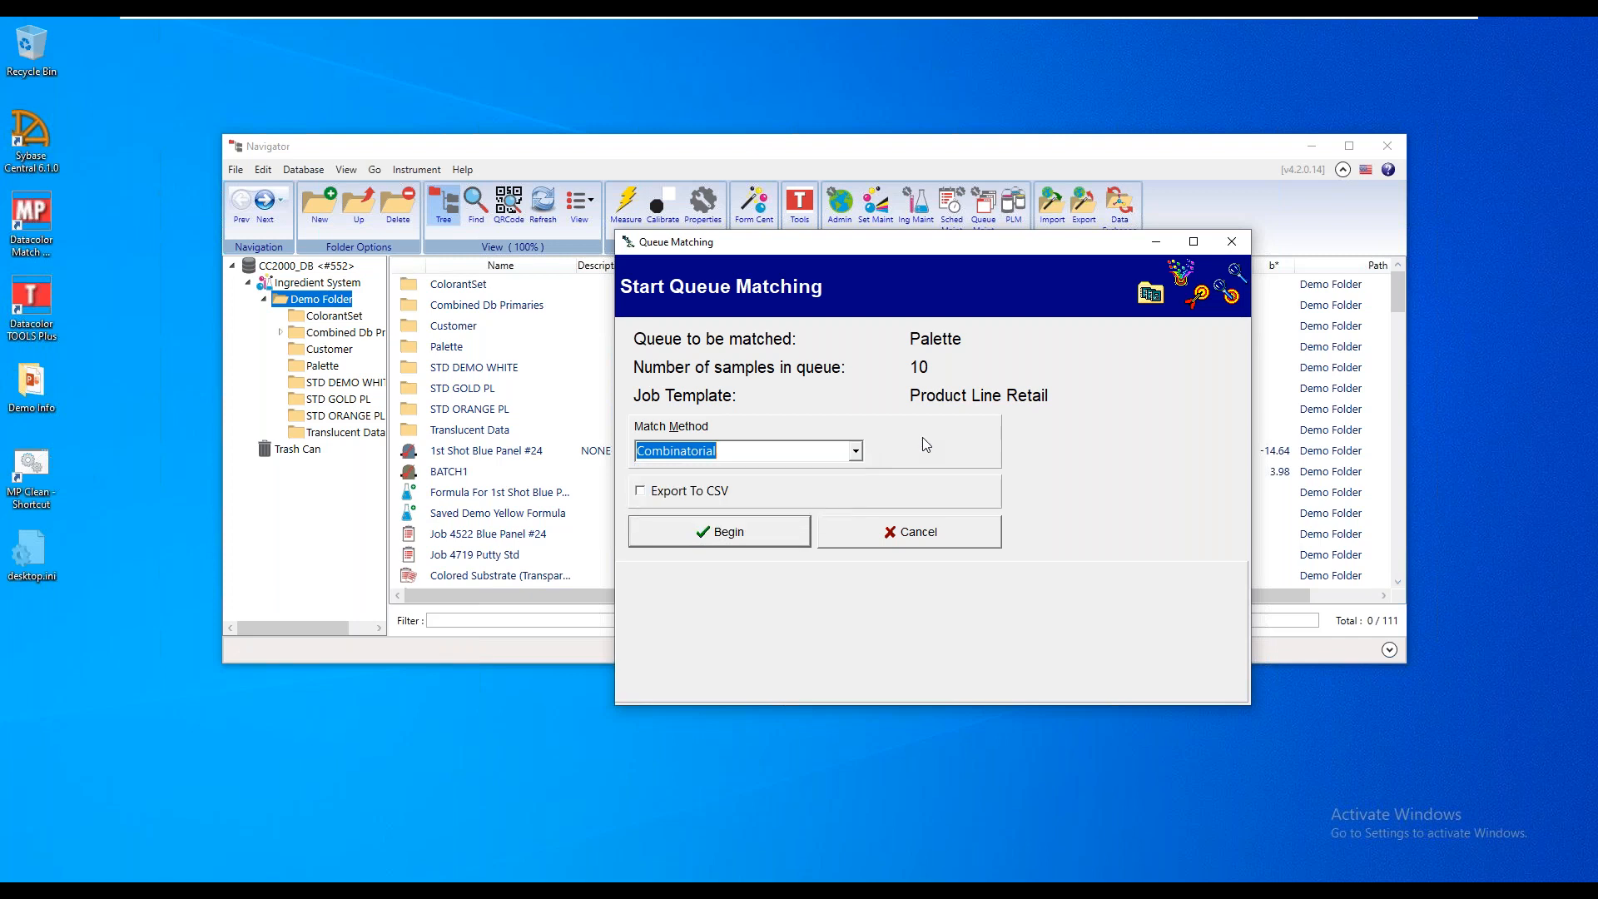
pyautogui.click(754, 541)
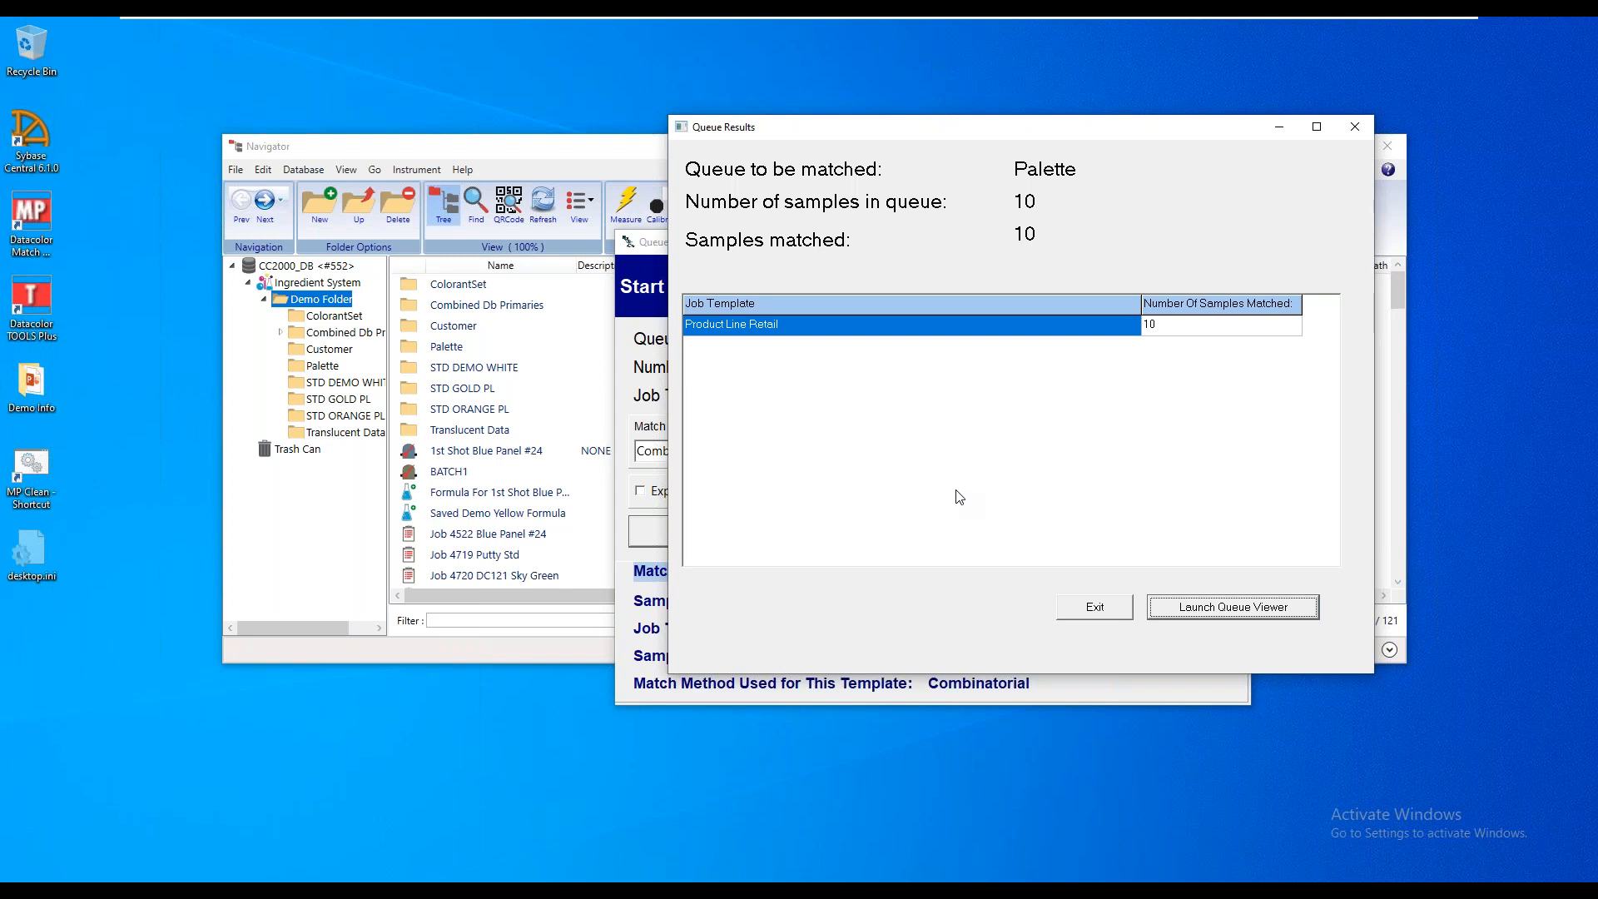
pyautogui.click(1221, 614)
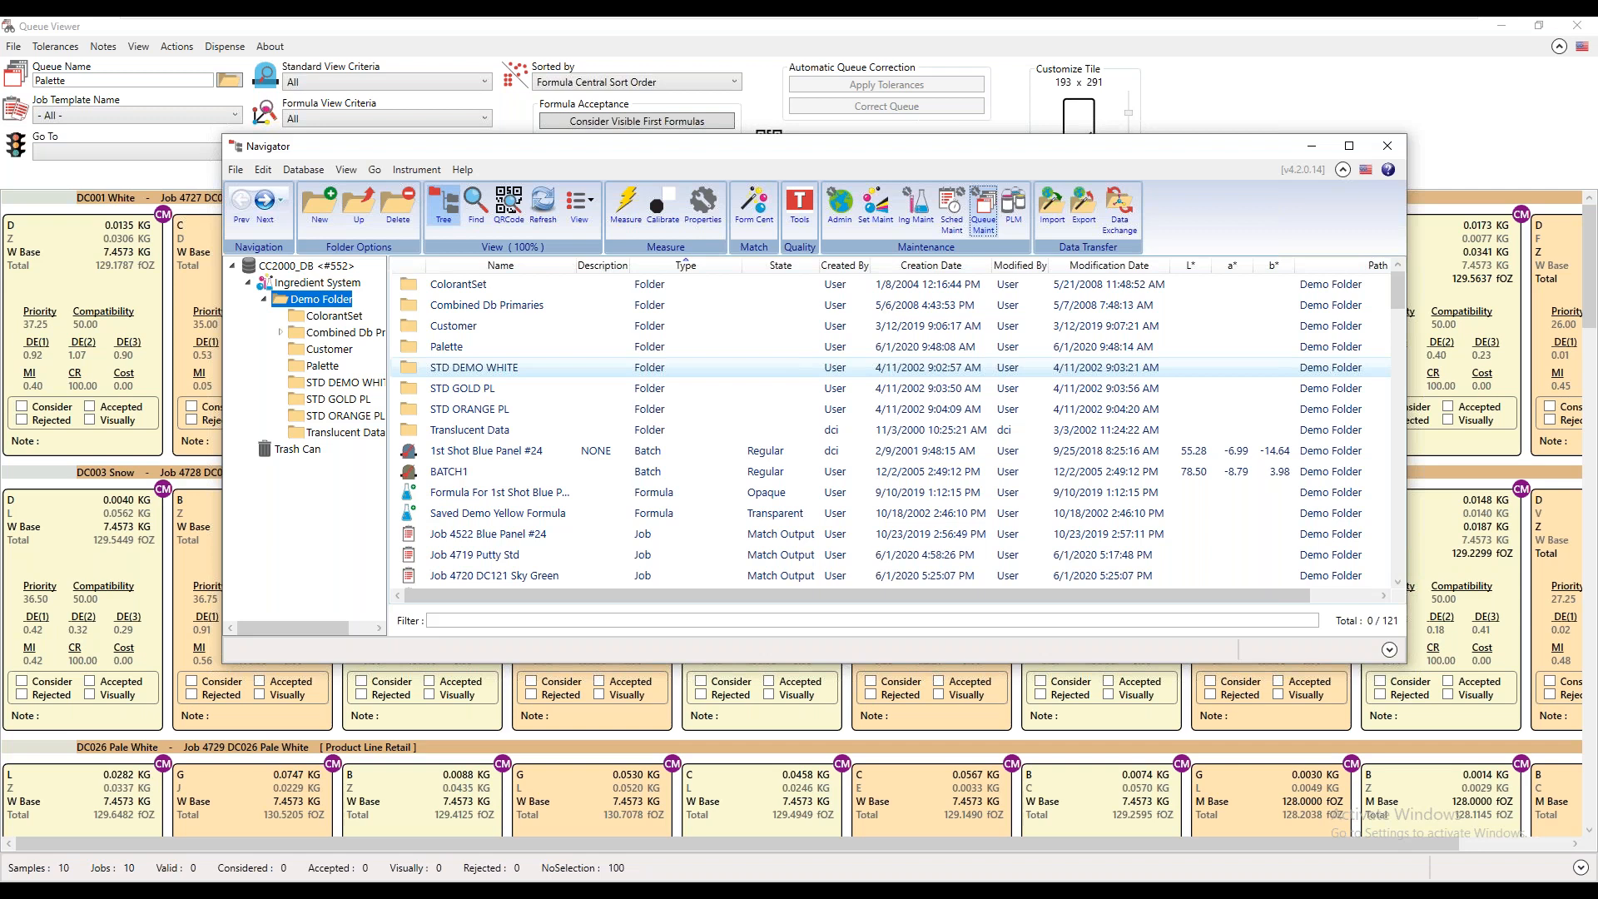
pyautogui.click(1335, 73)
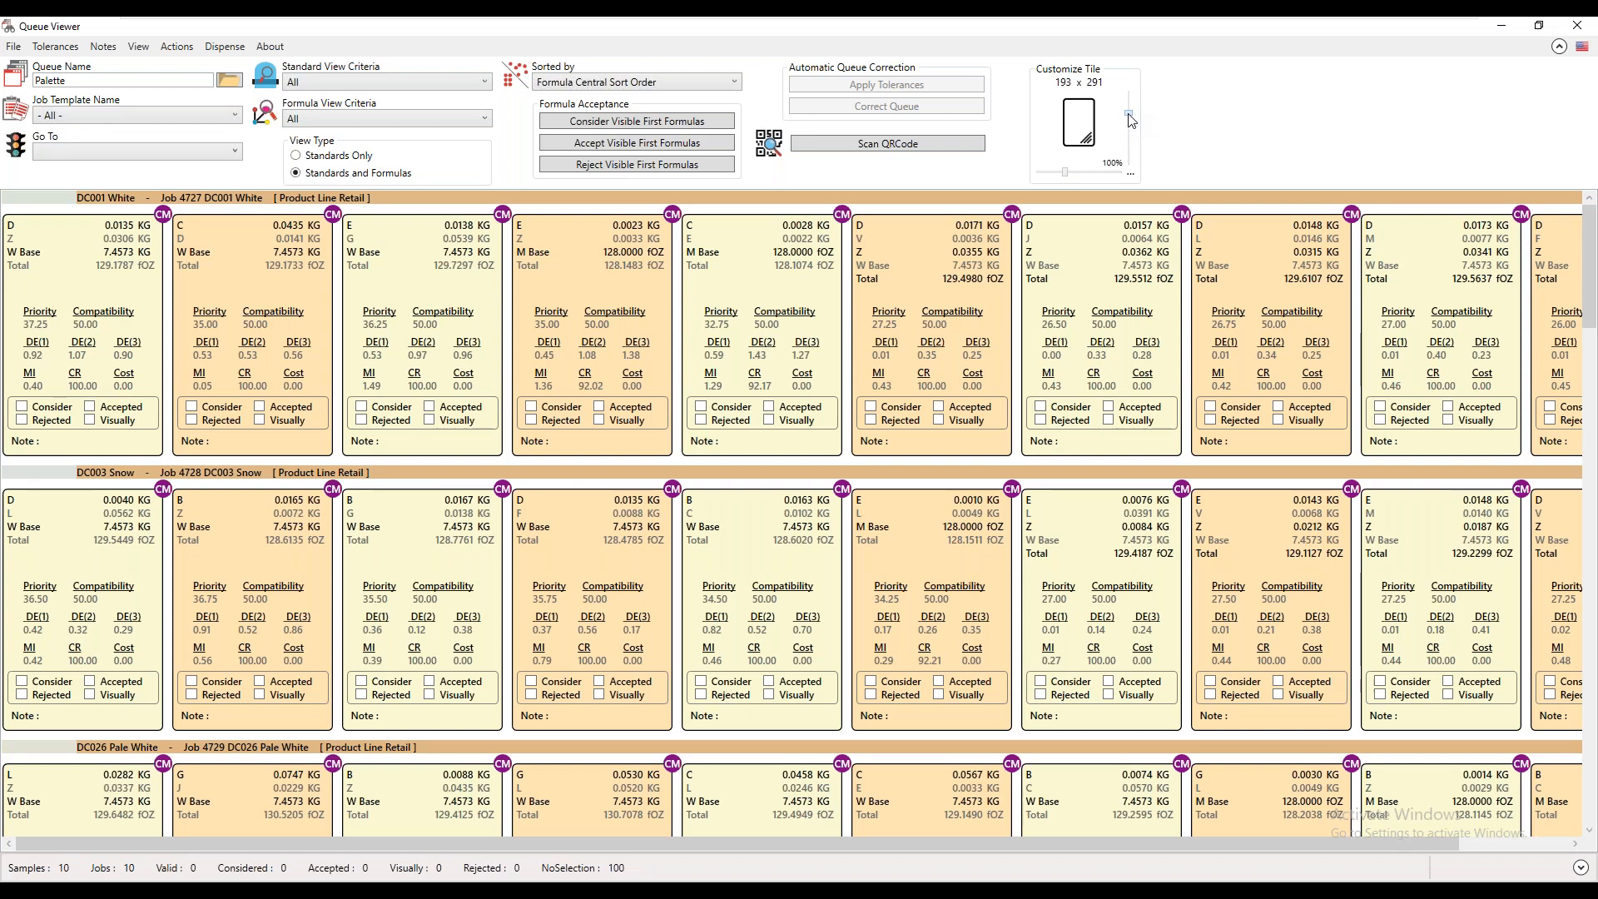
# Resize the formula tiles to 193 x 274 and review the Tile Designer's display options without changing them.
pyautogui.moveTo(1129, 121); pyautogui.dragTo(1129, 124)
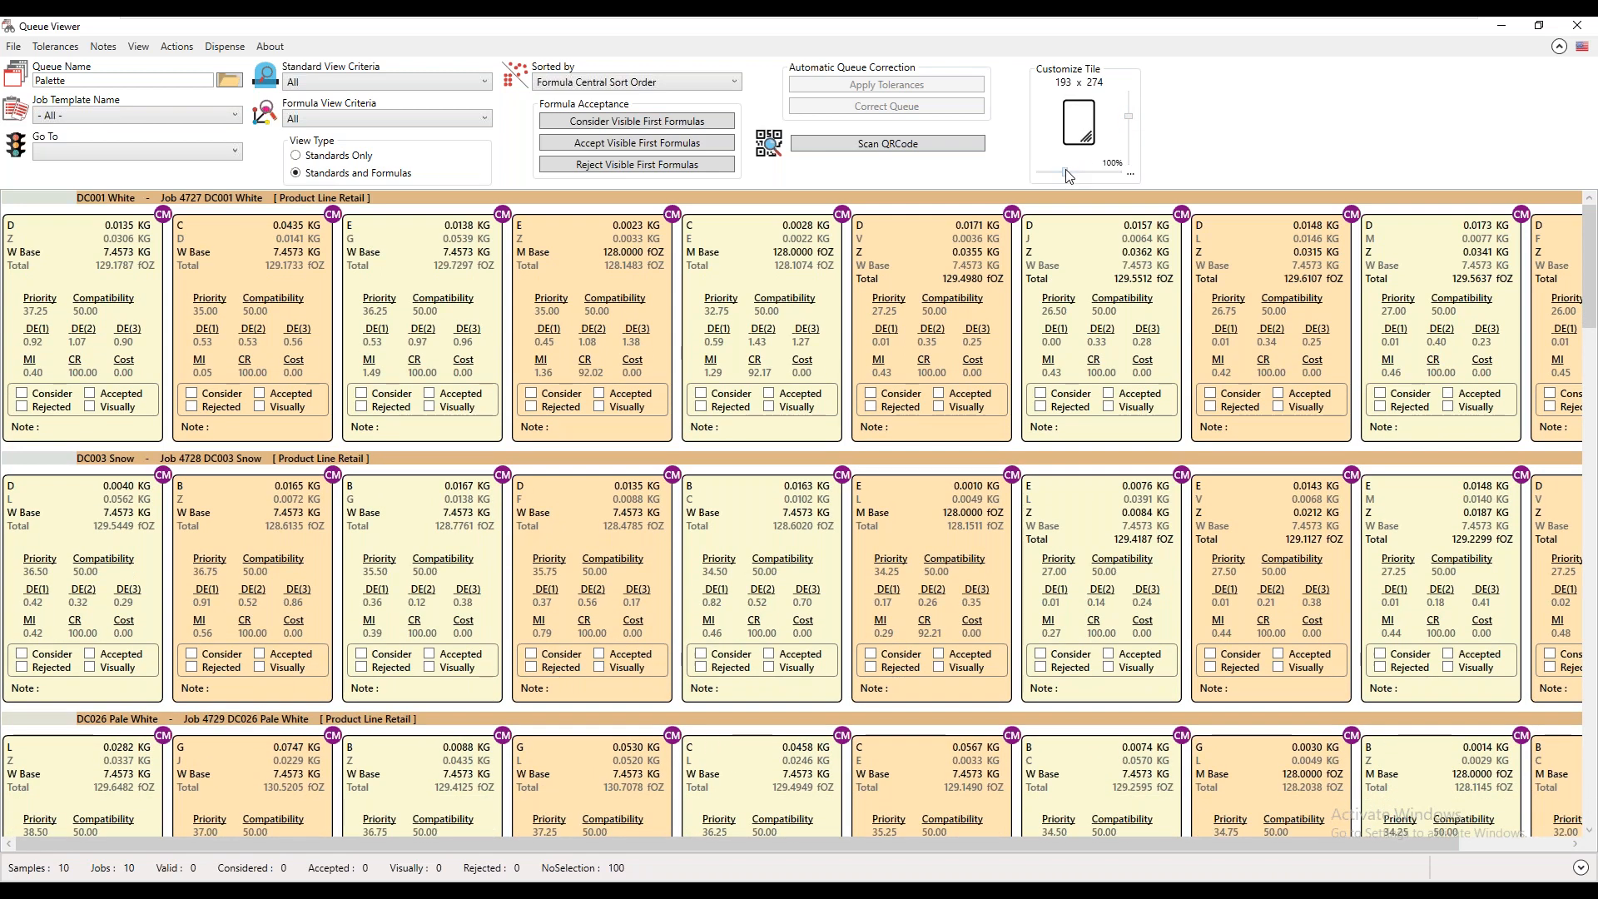
pyautogui.moveTo(1068, 170); pyautogui.dragTo(1066, 170)
pyautogui.click(1131, 175)
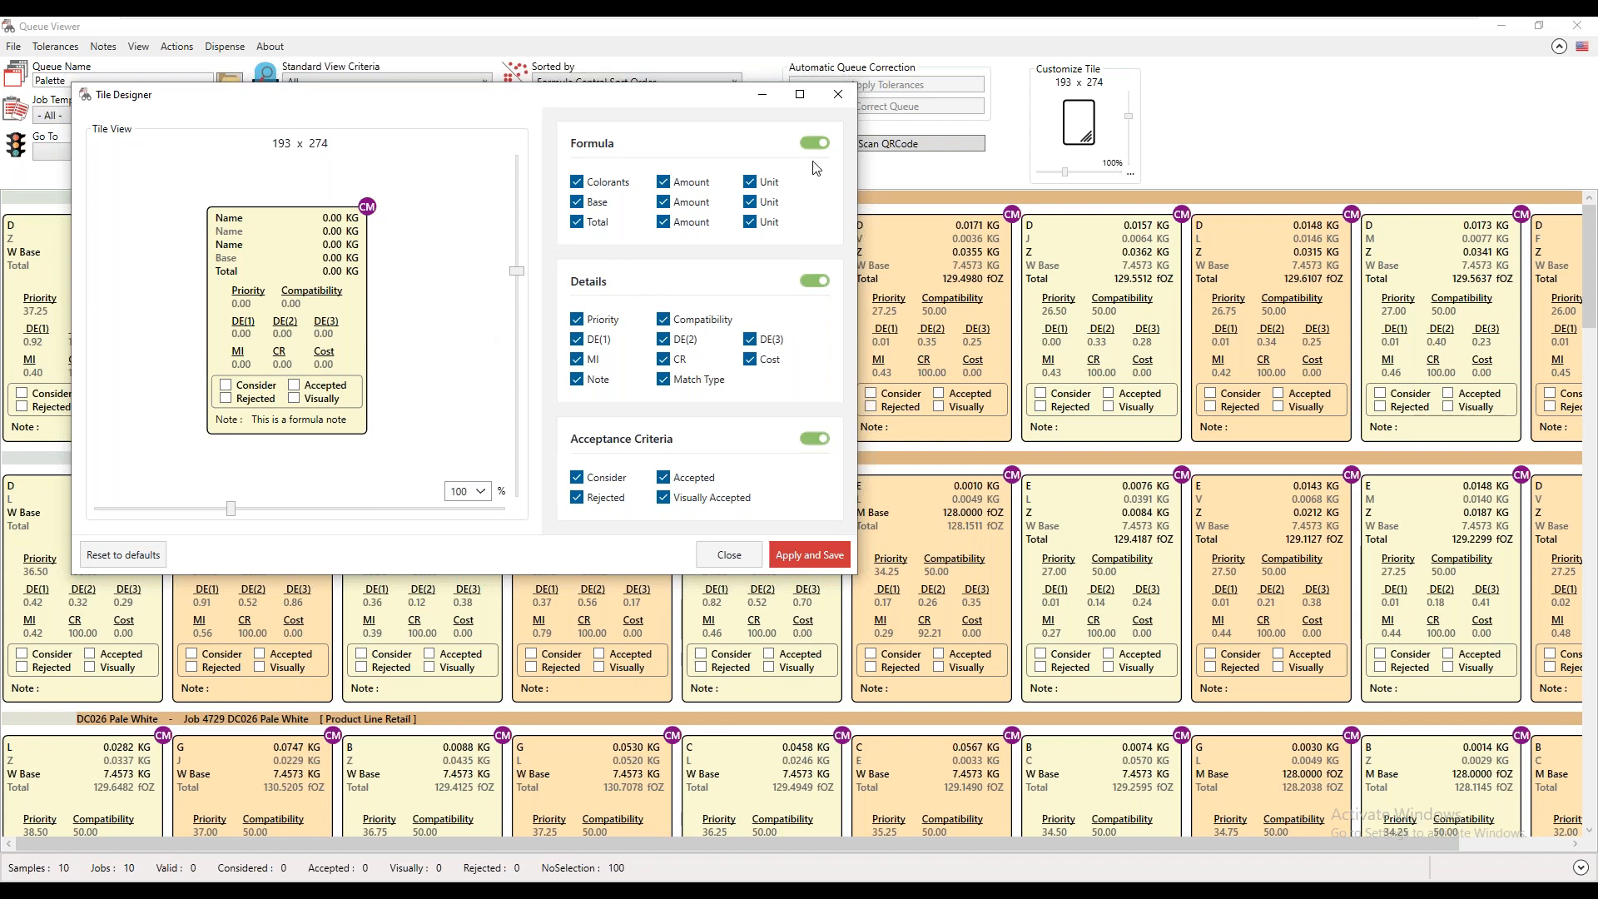
pyautogui.click(838, 99)
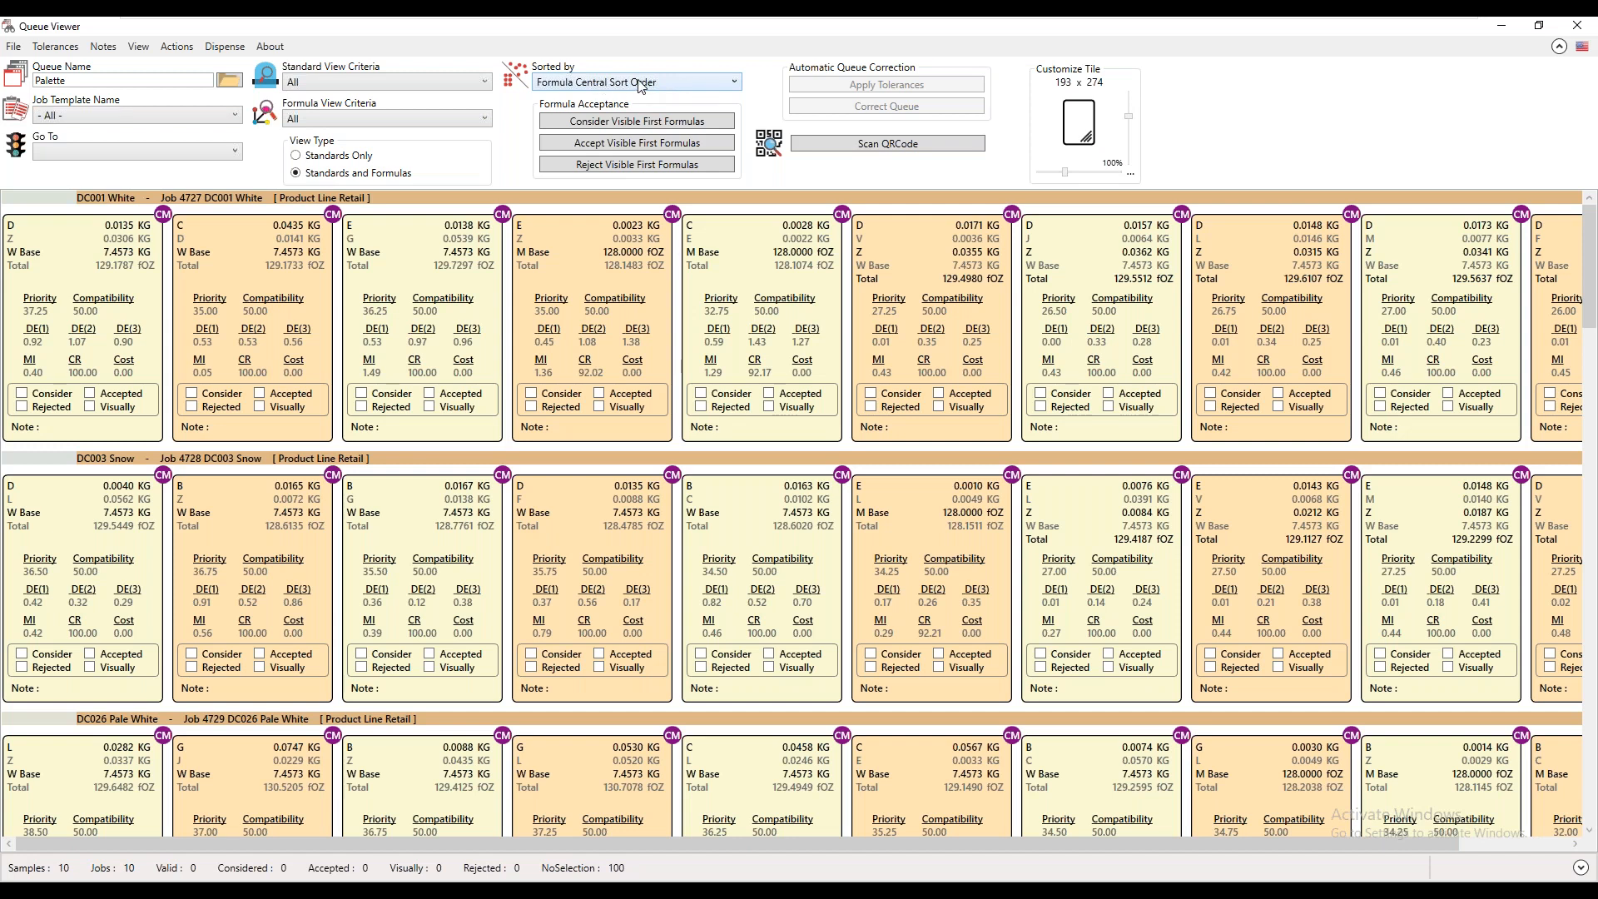
# Select the second formula of DC001 White and sort the formulas by CR.
pyautogui.click(234, 259)
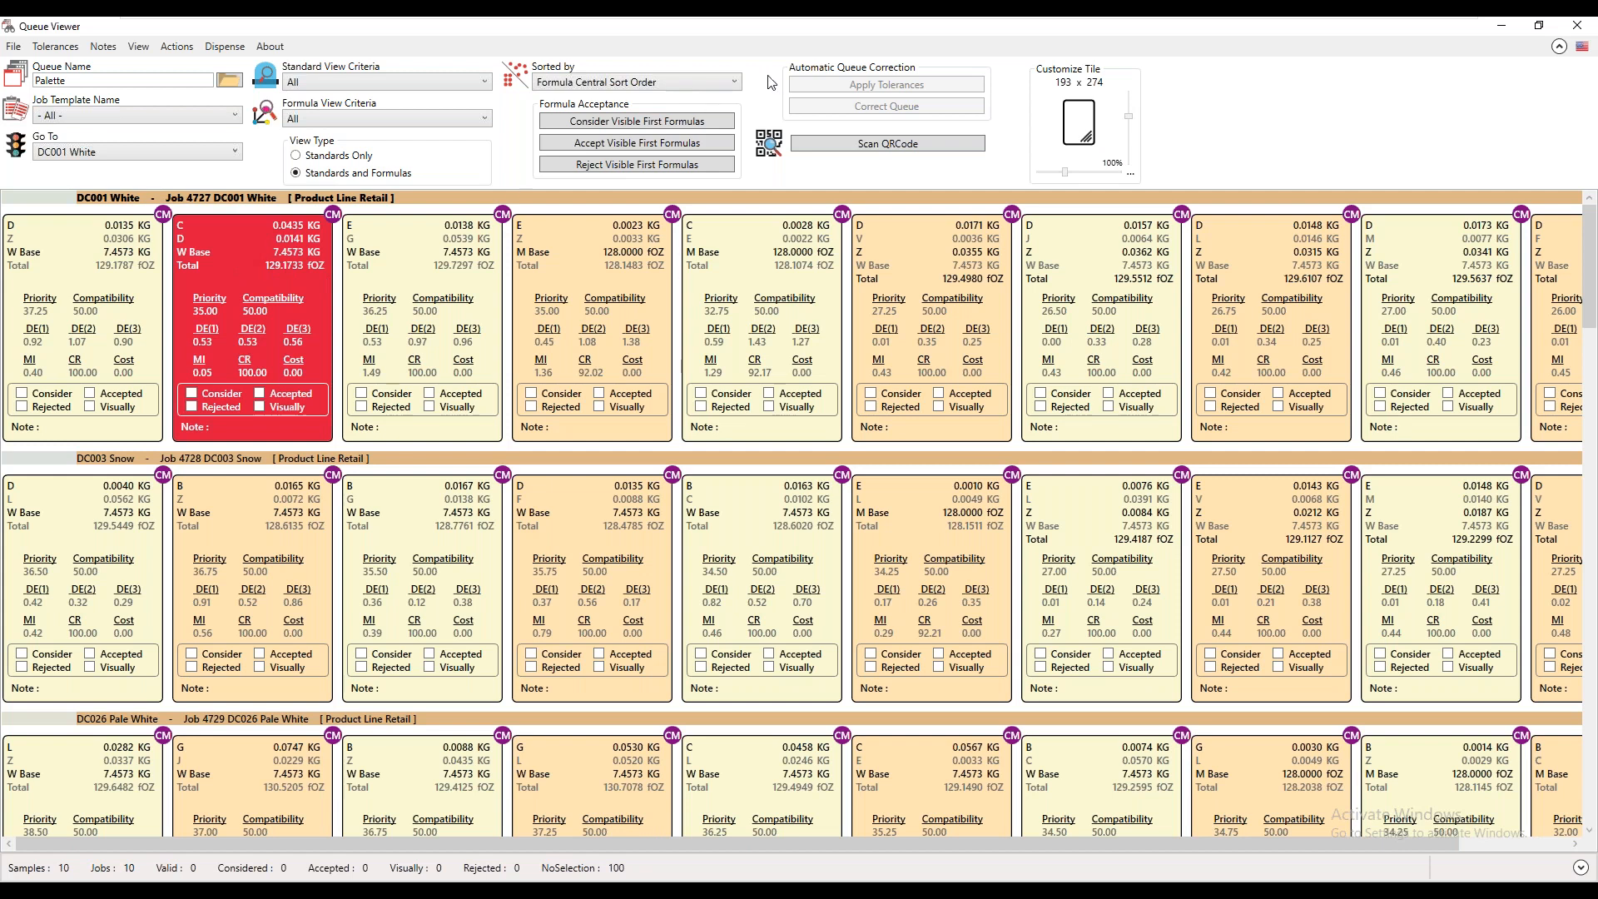
pyautogui.click(736, 83)
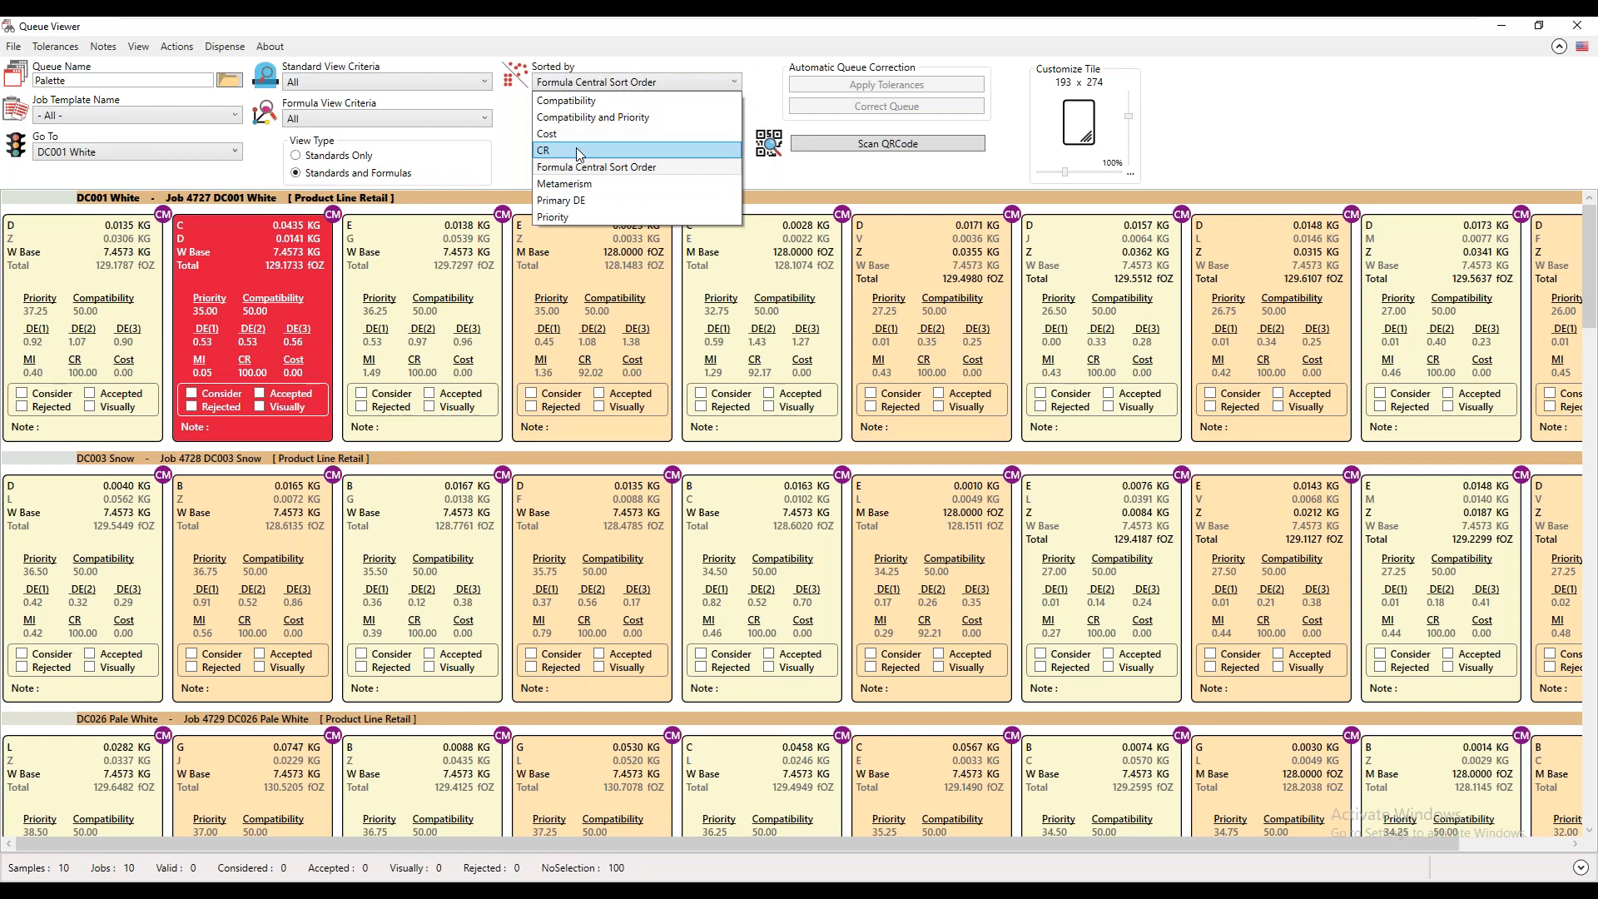
pyautogui.click(577, 149)
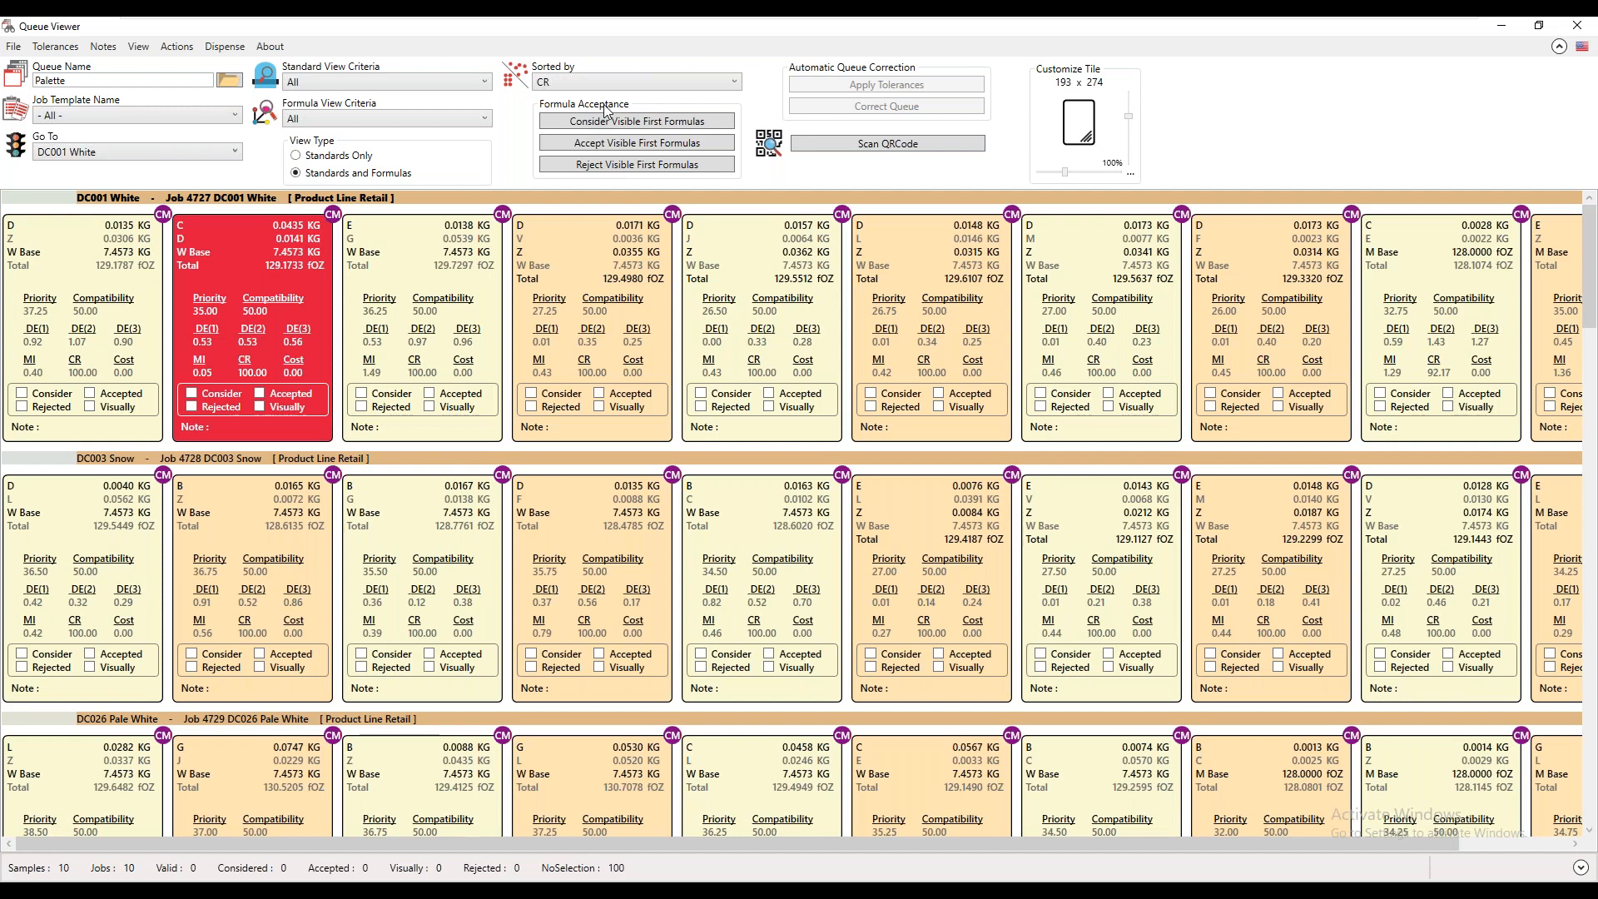
# Sort the formulas by Primary DE and accept the visible first formula of every standard.
pyautogui.click(734, 82)
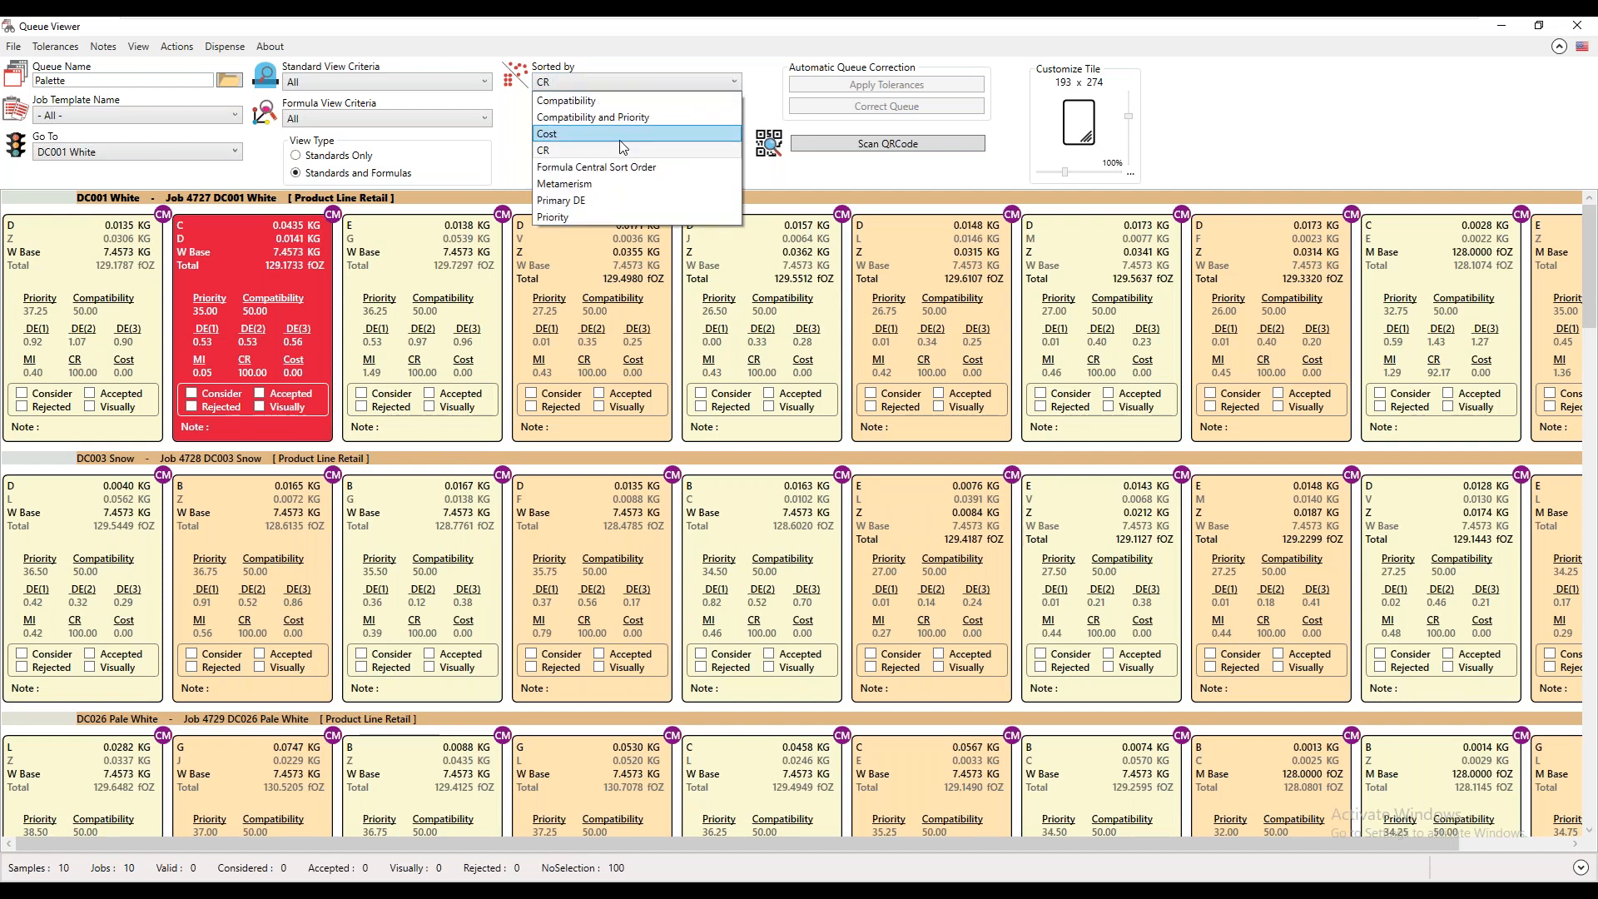
pyautogui.click(594, 200)
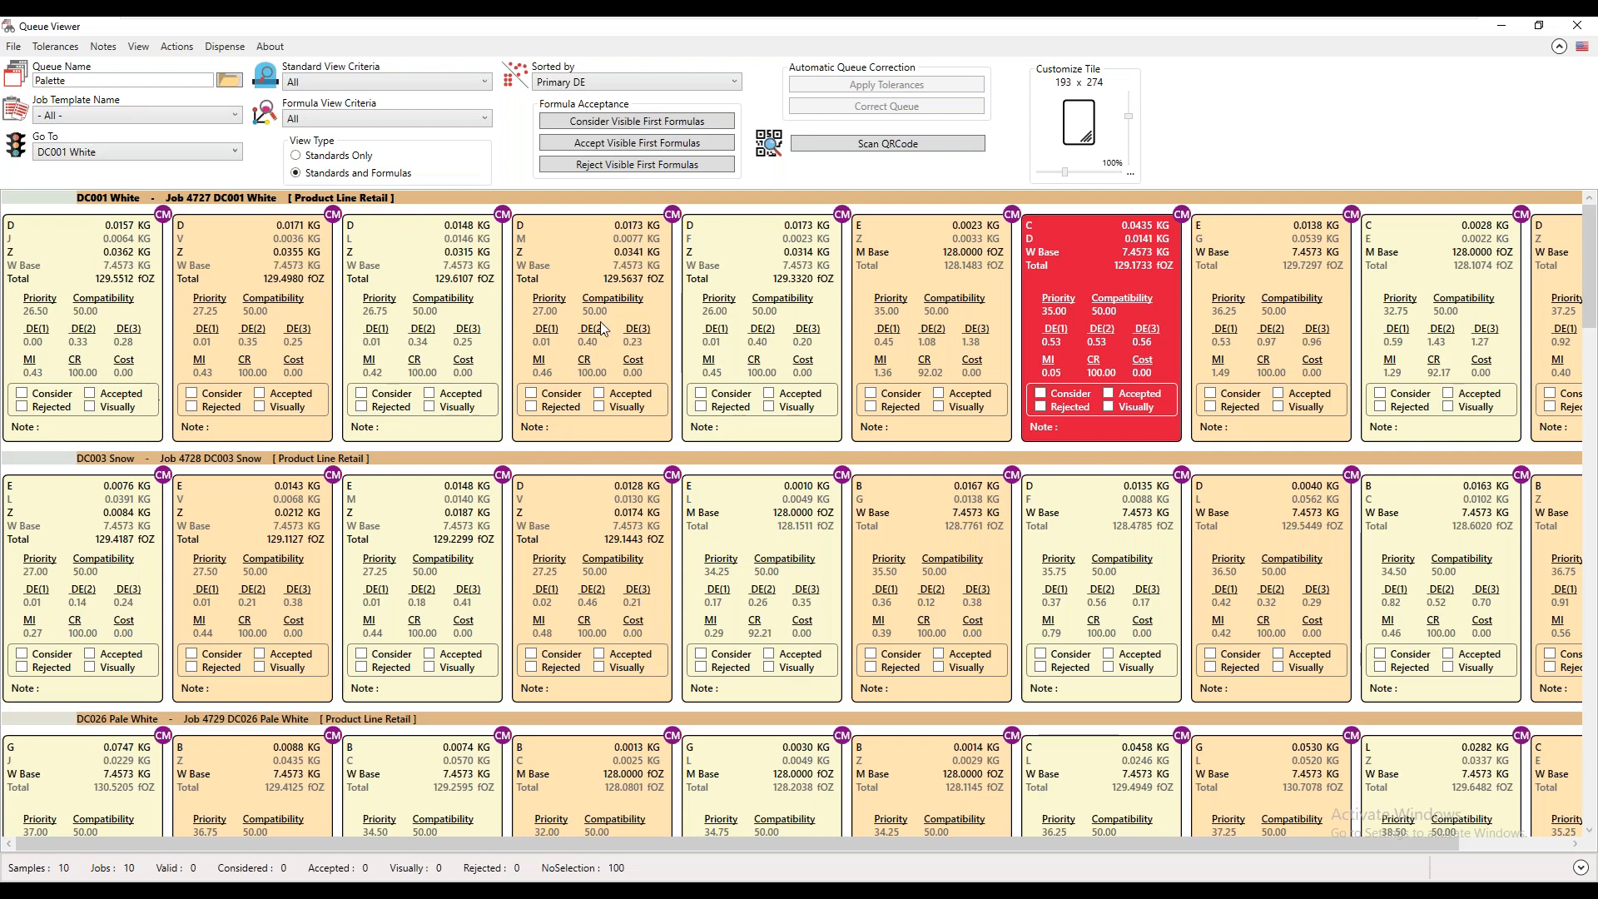
pyautogui.click(636, 147)
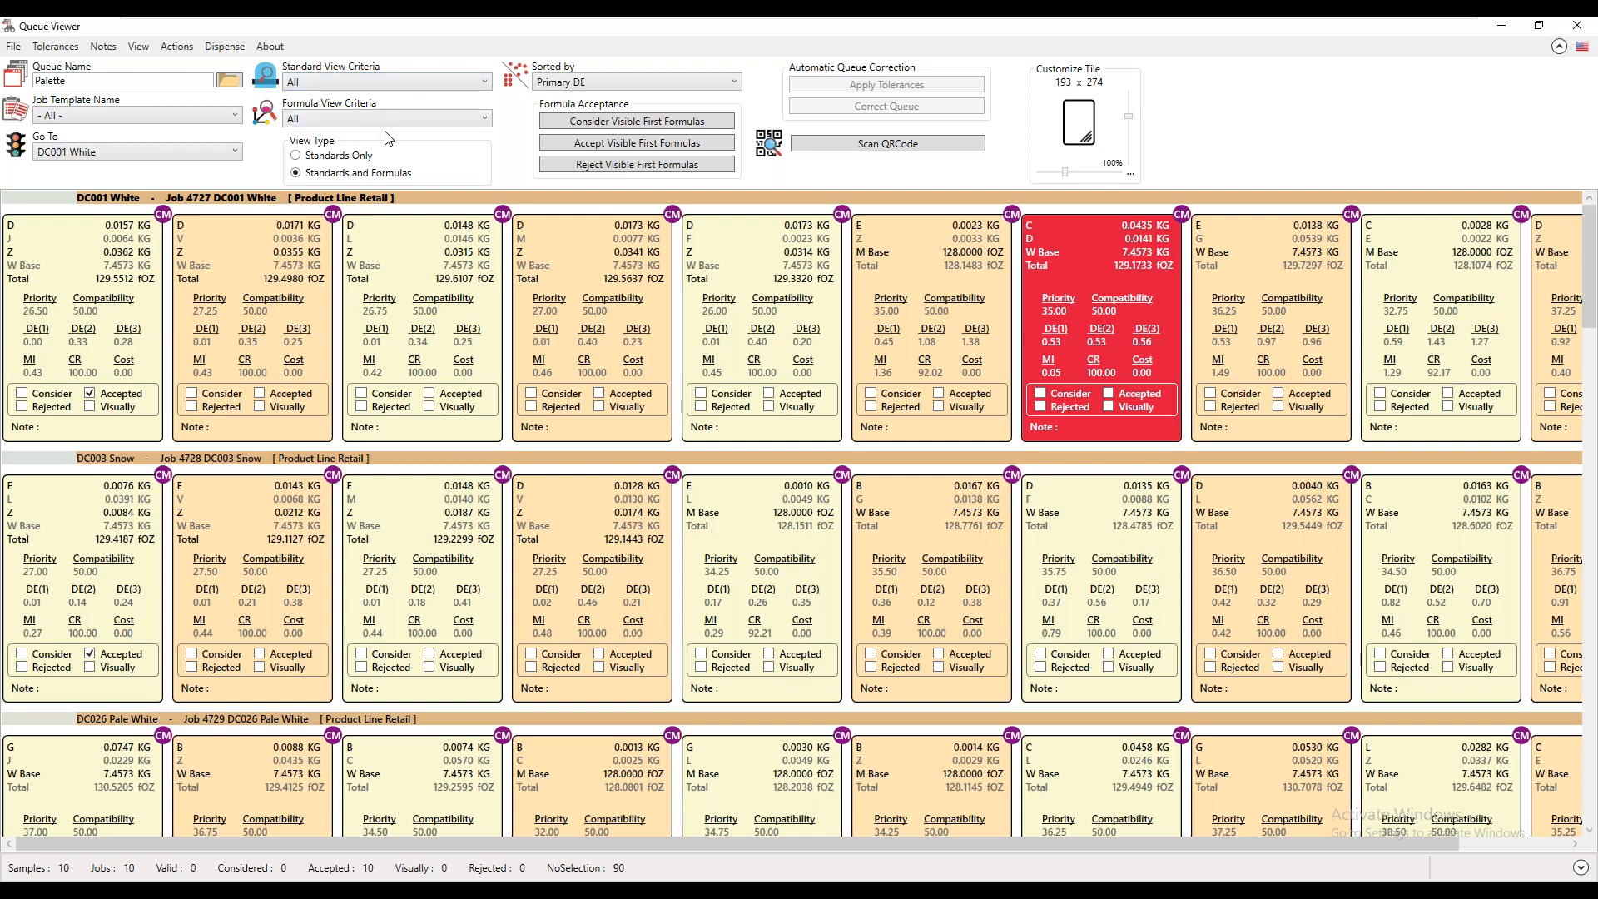
# Look at the Standards Only view of the queue and return to Standards and Formulas.
pyautogui.click(296, 157)
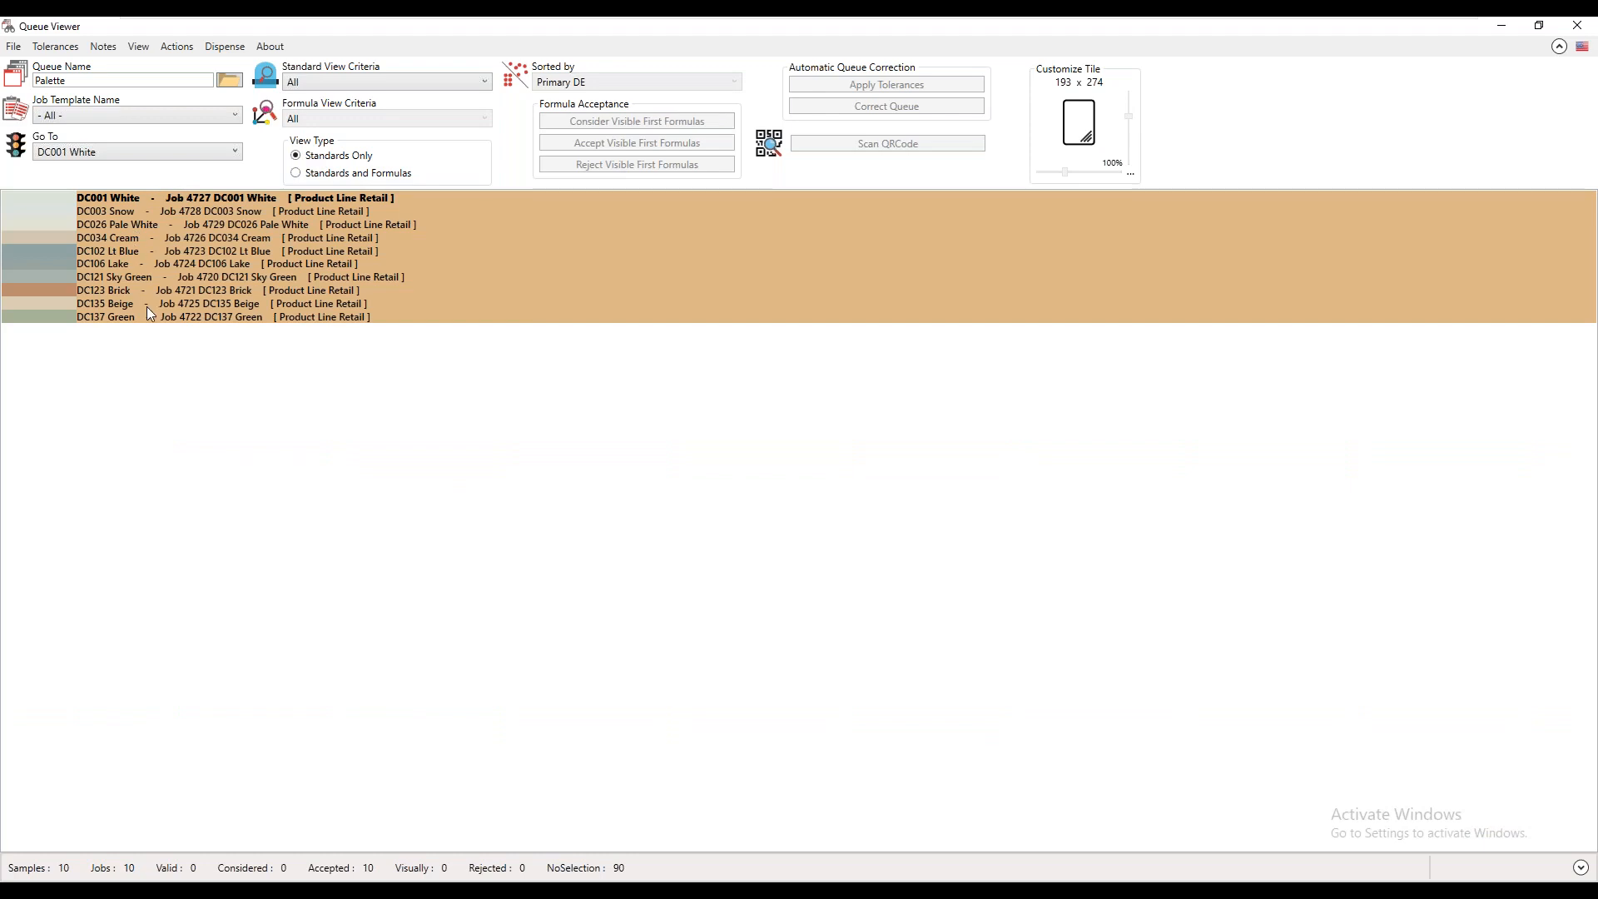
pyautogui.click(302, 174)
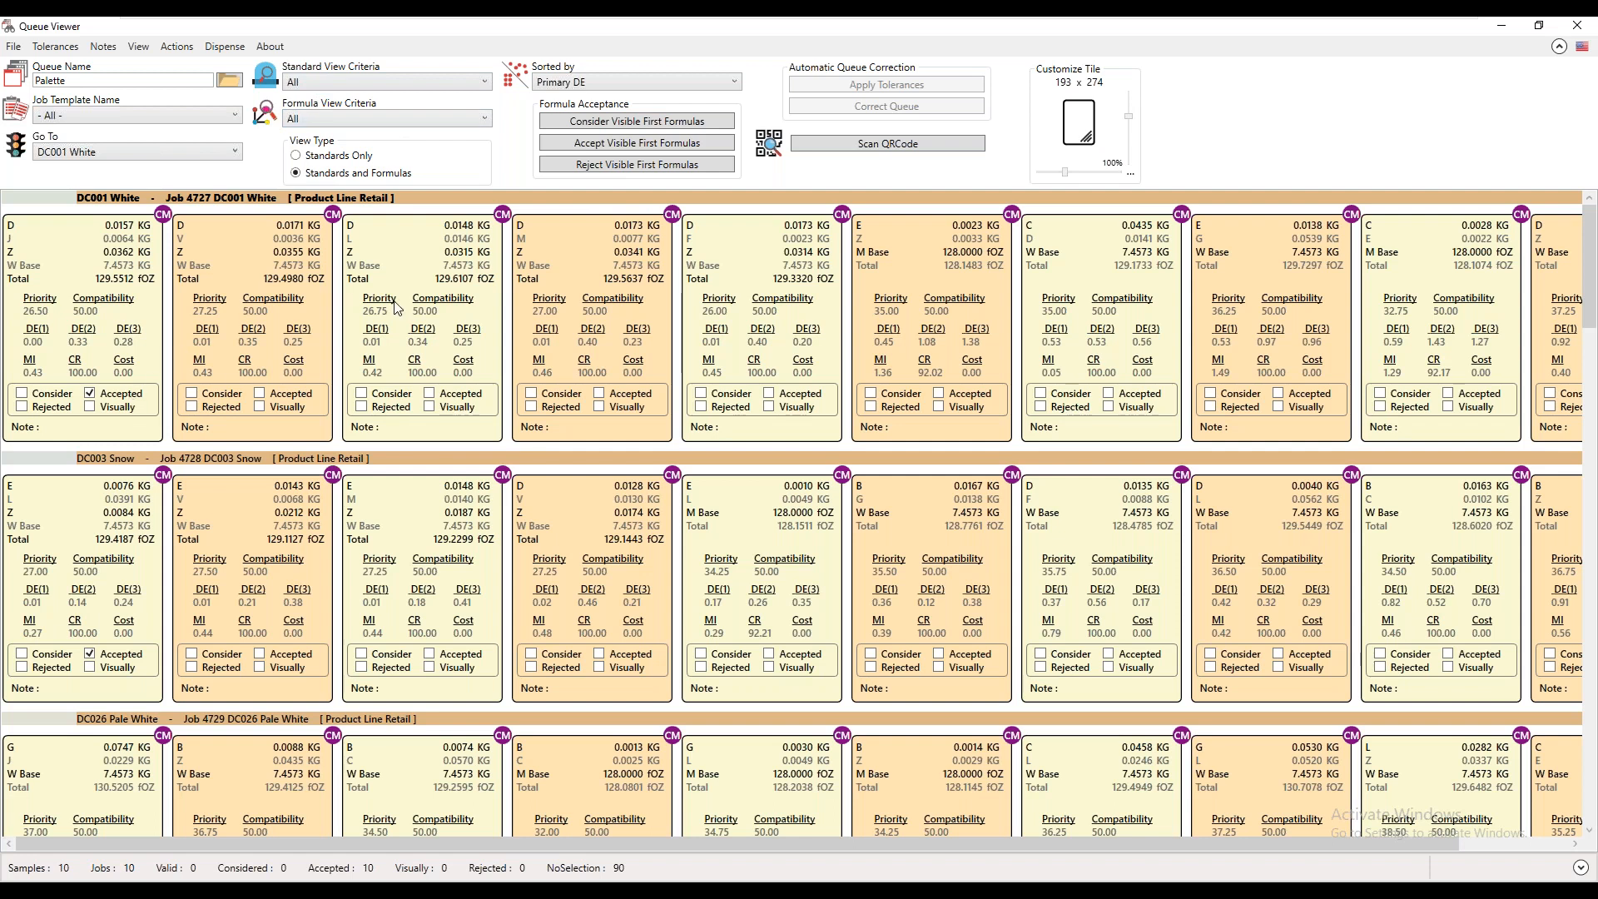
# Filter the view to Accepted formulas and change the DC001 White and DC003 Snow formulas to Consider.
pyautogui.click(484, 118)
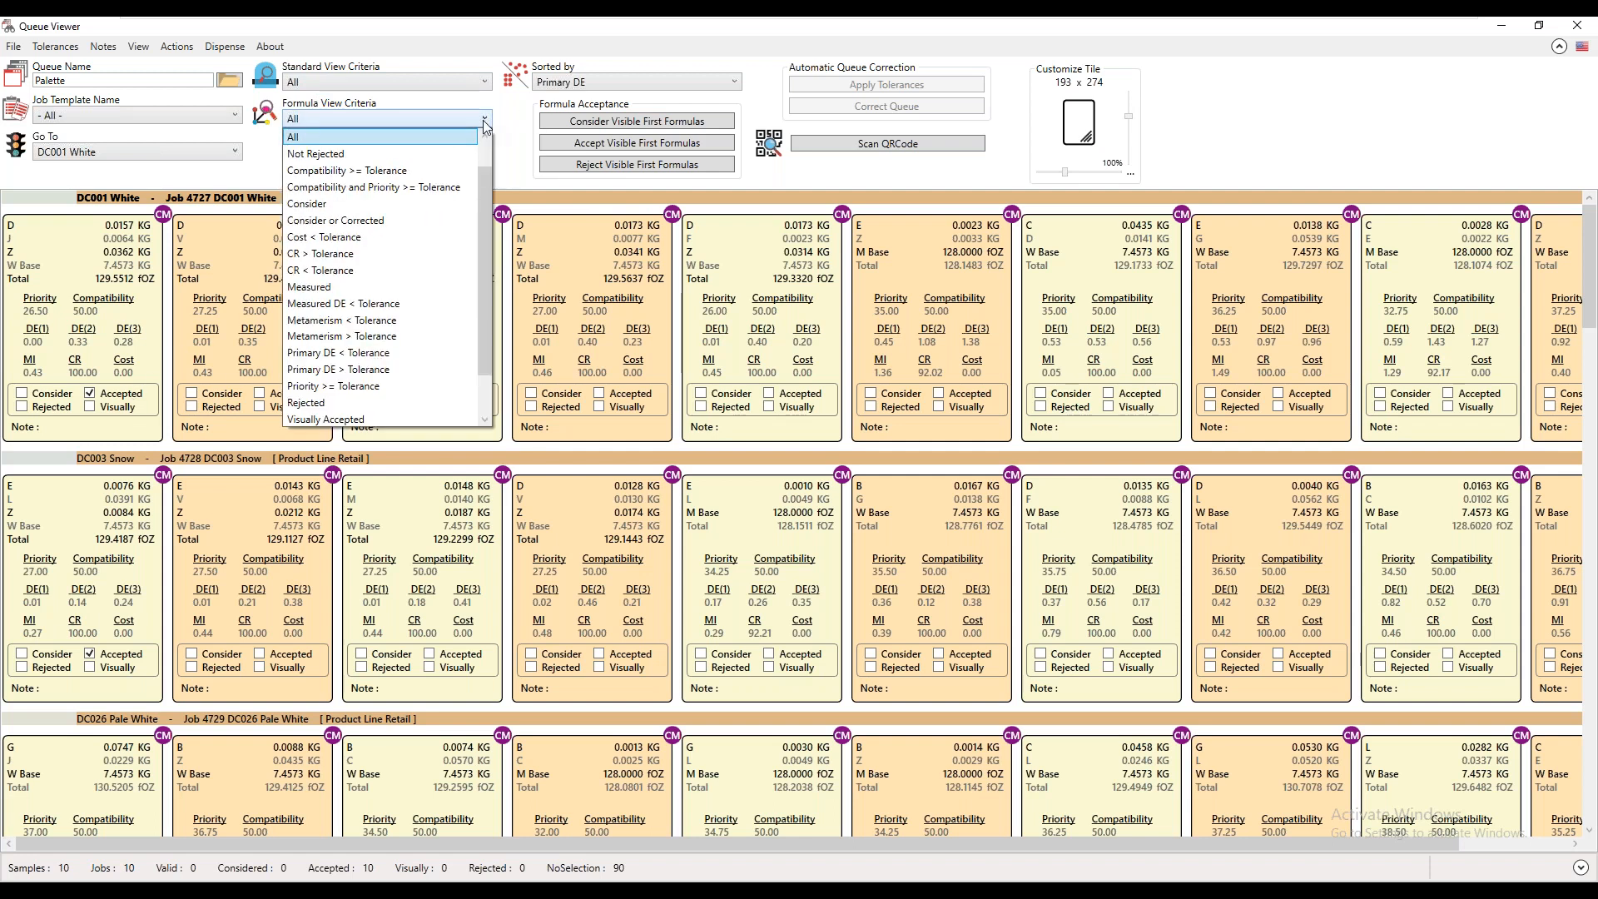
pyautogui.moveTo(487, 181); pyautogui.dragTo(490, 146)
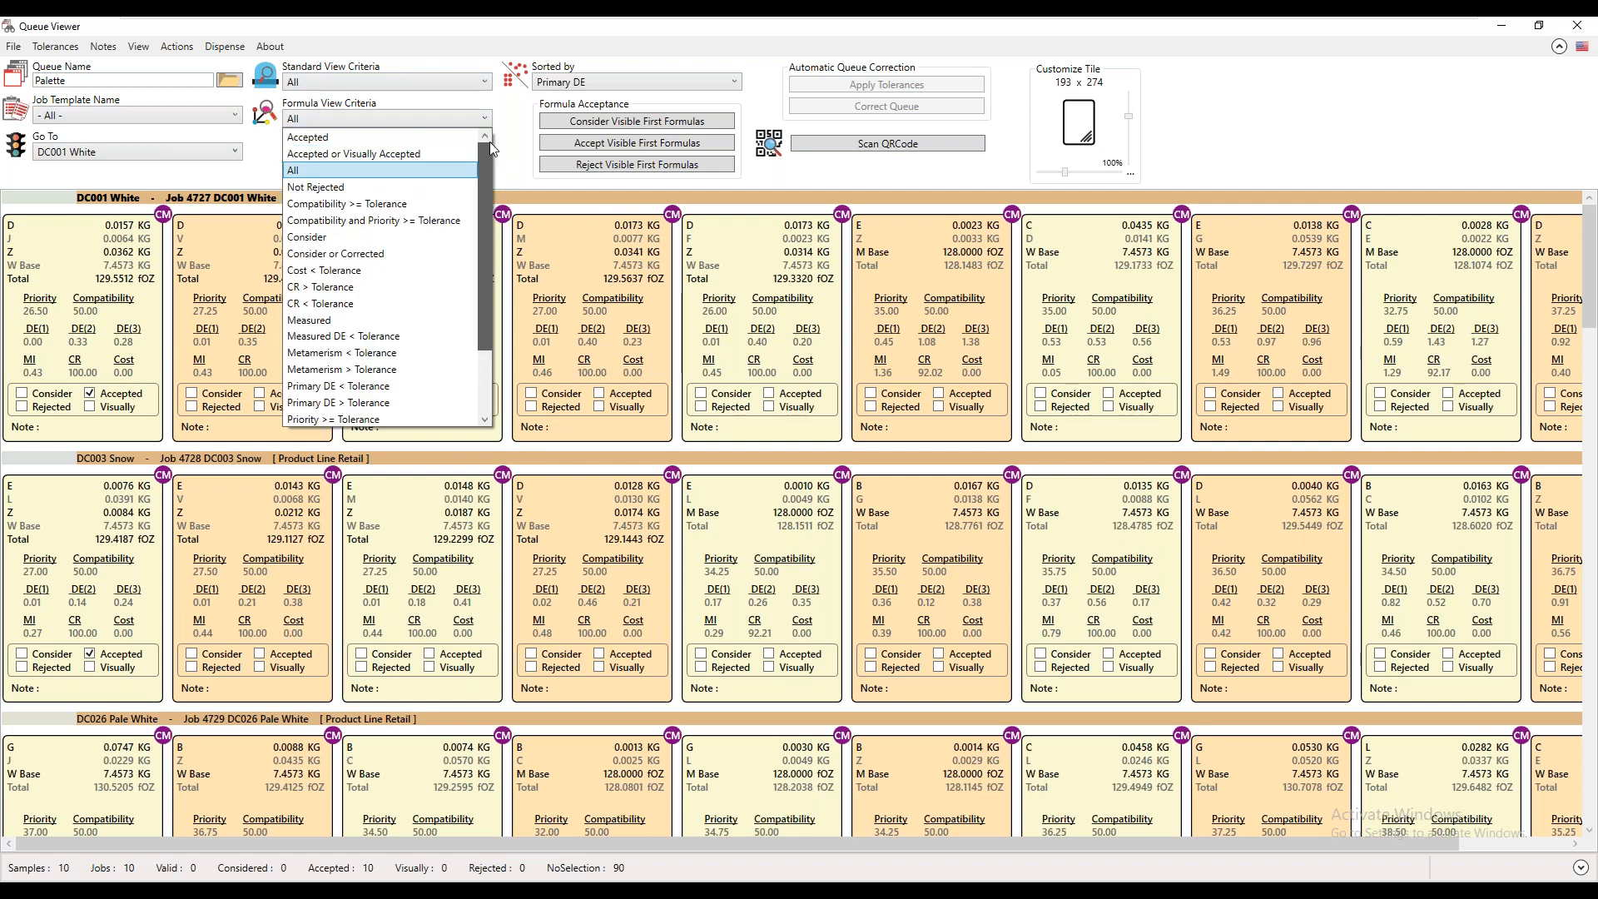
pyautogui.click(332, 138)
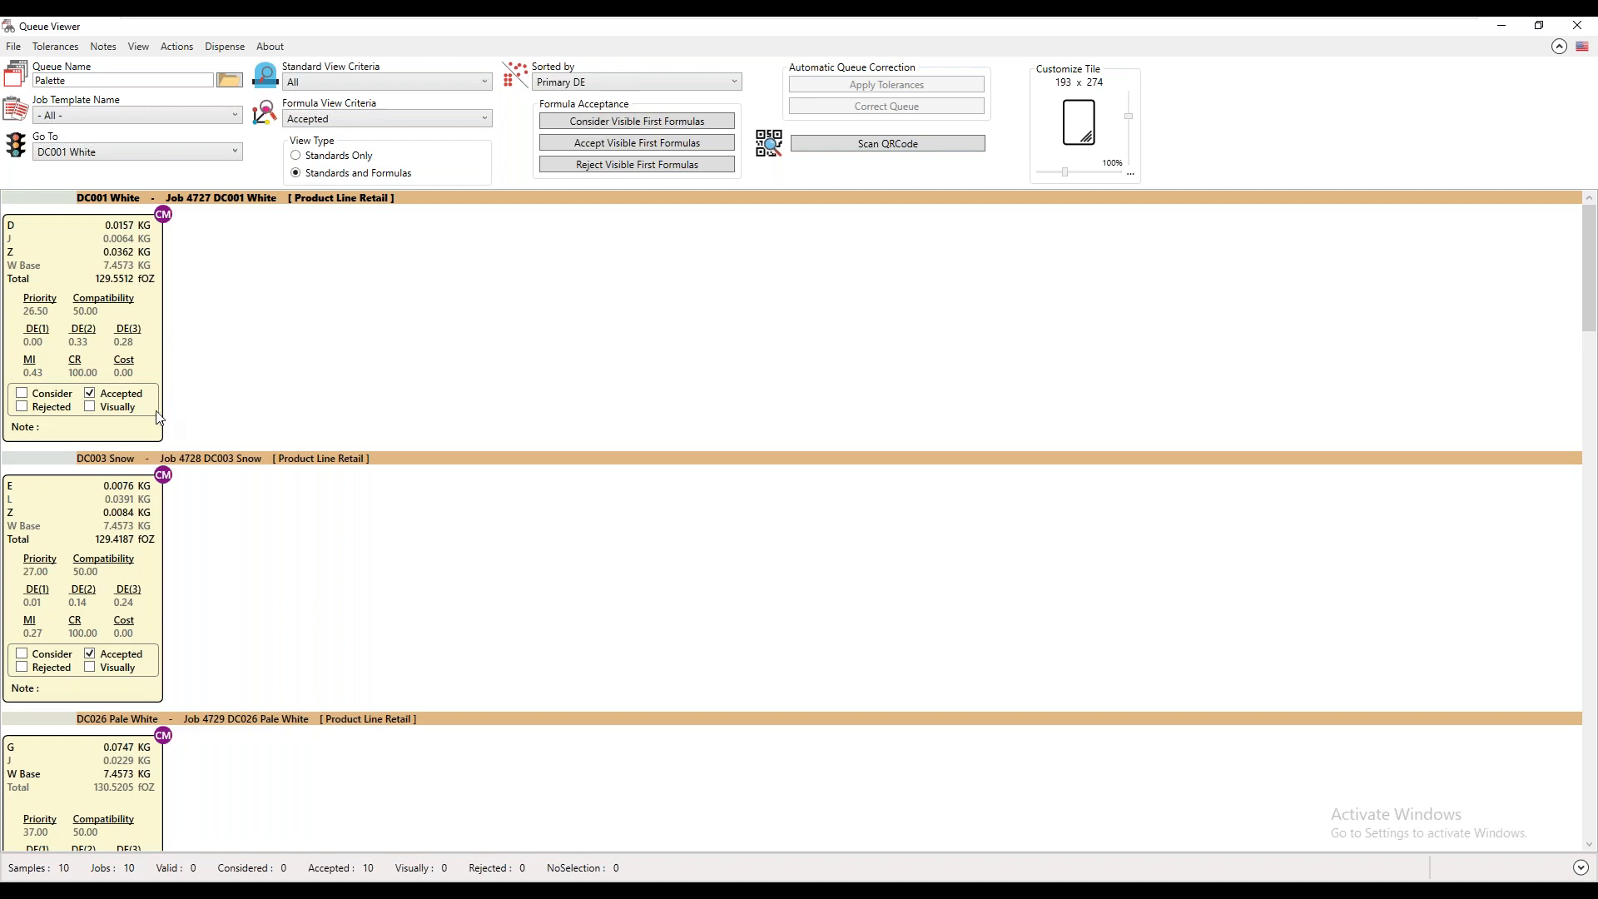
pyautogui.click(24, 399)
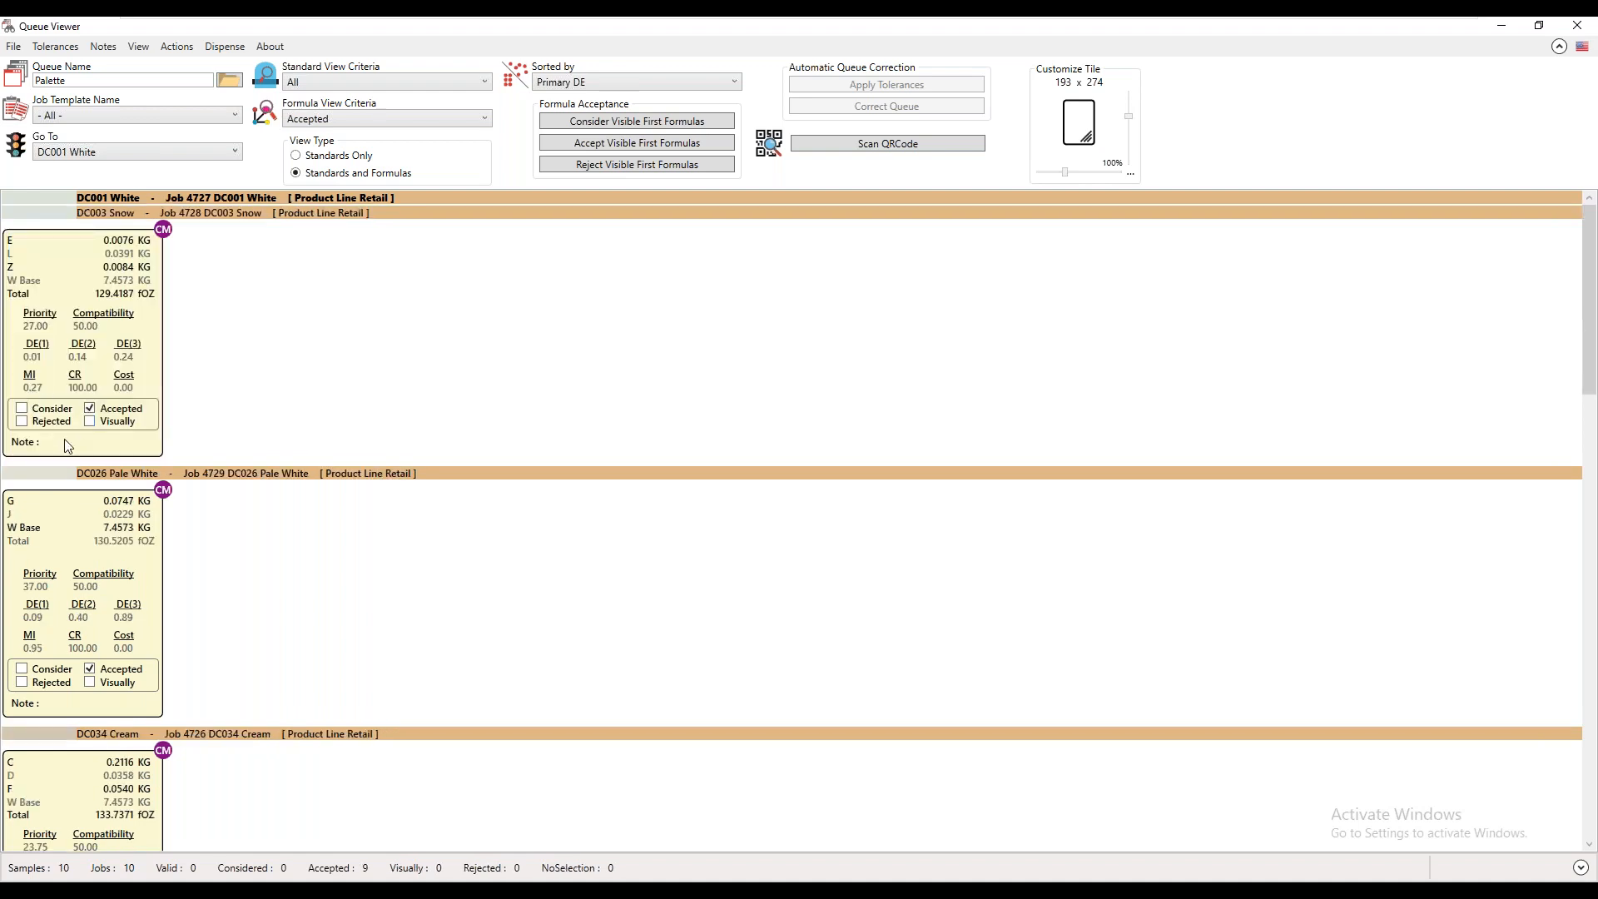
pyautogui.click(21, 408)
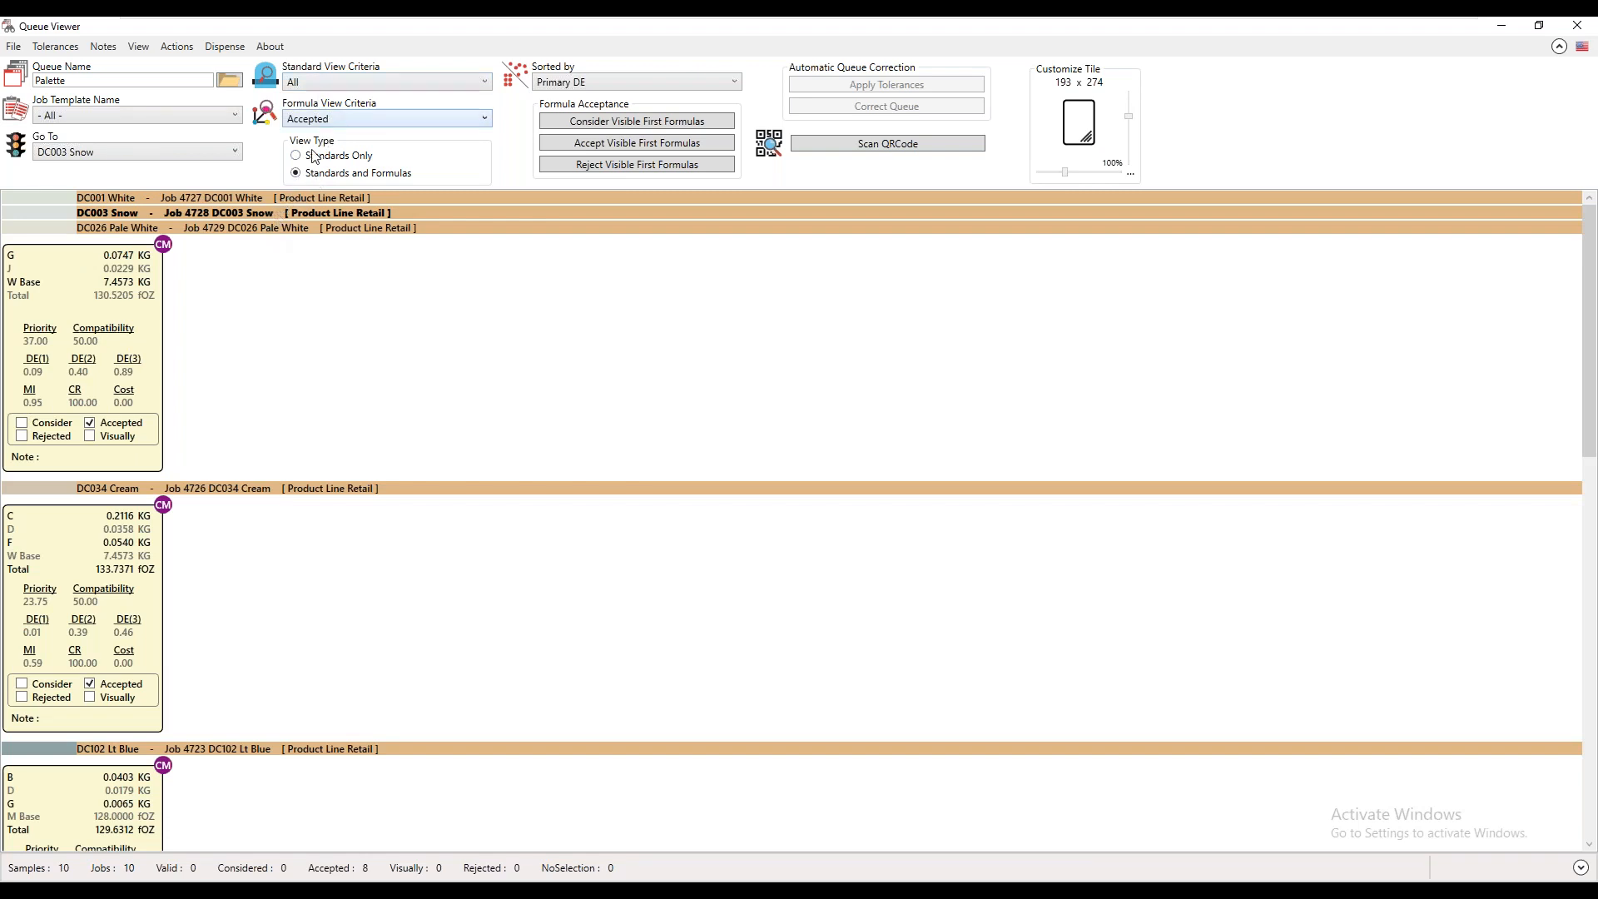
# Filter the view to Consider formulas and change the DC001 White and DC003 Snow formulas back to Accepted.
pyautogui.click(484, 120)
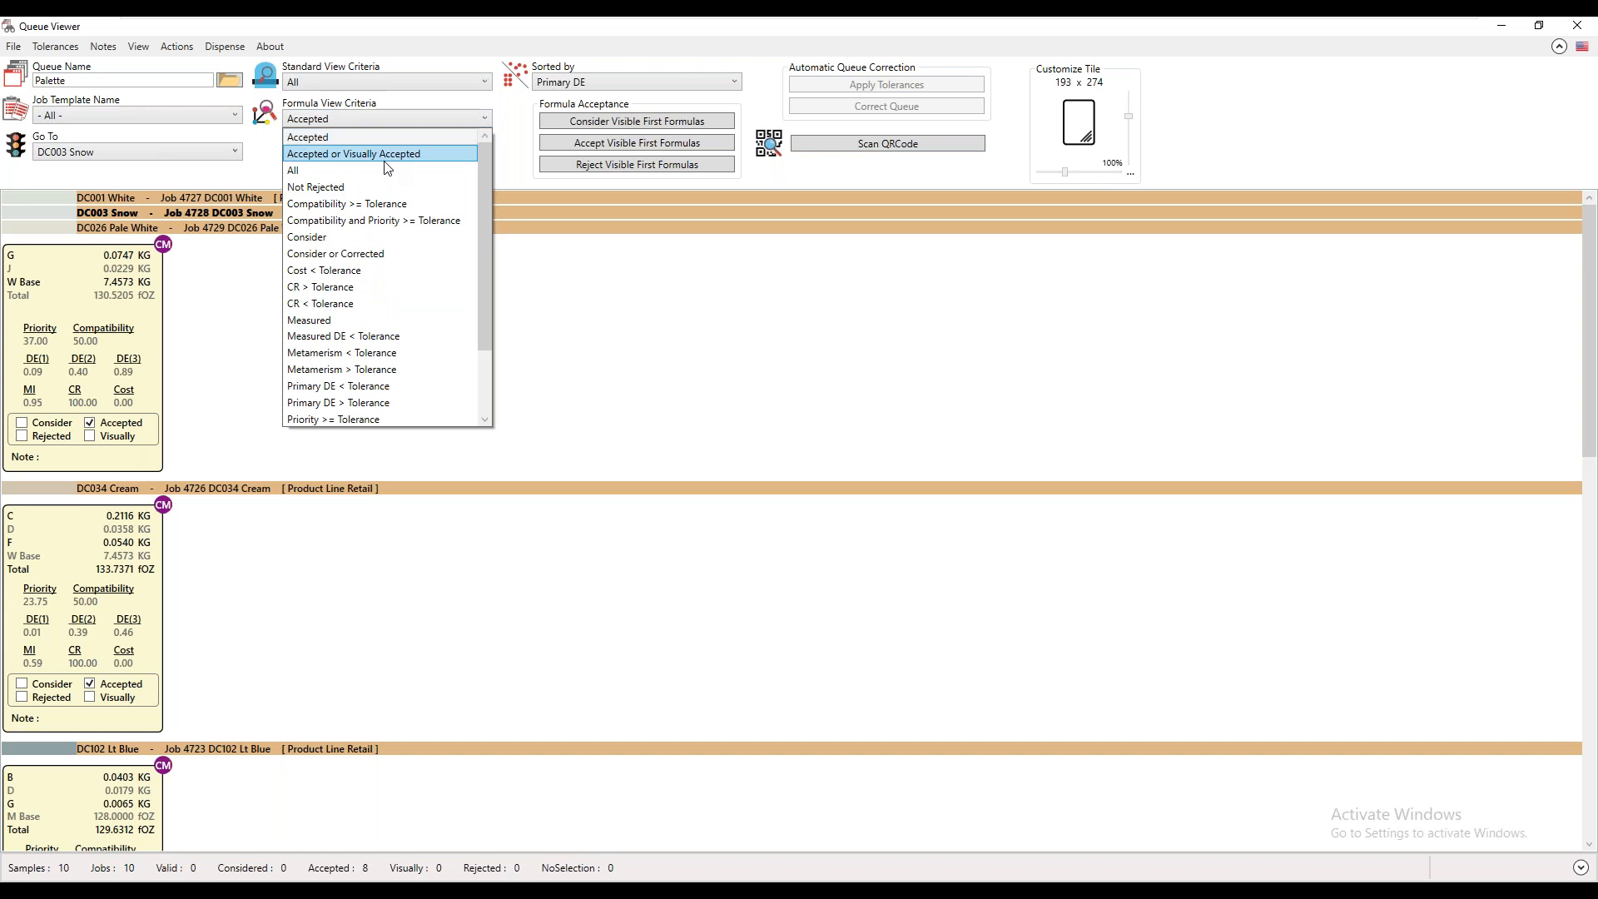
pyautogui.click(342, 237)
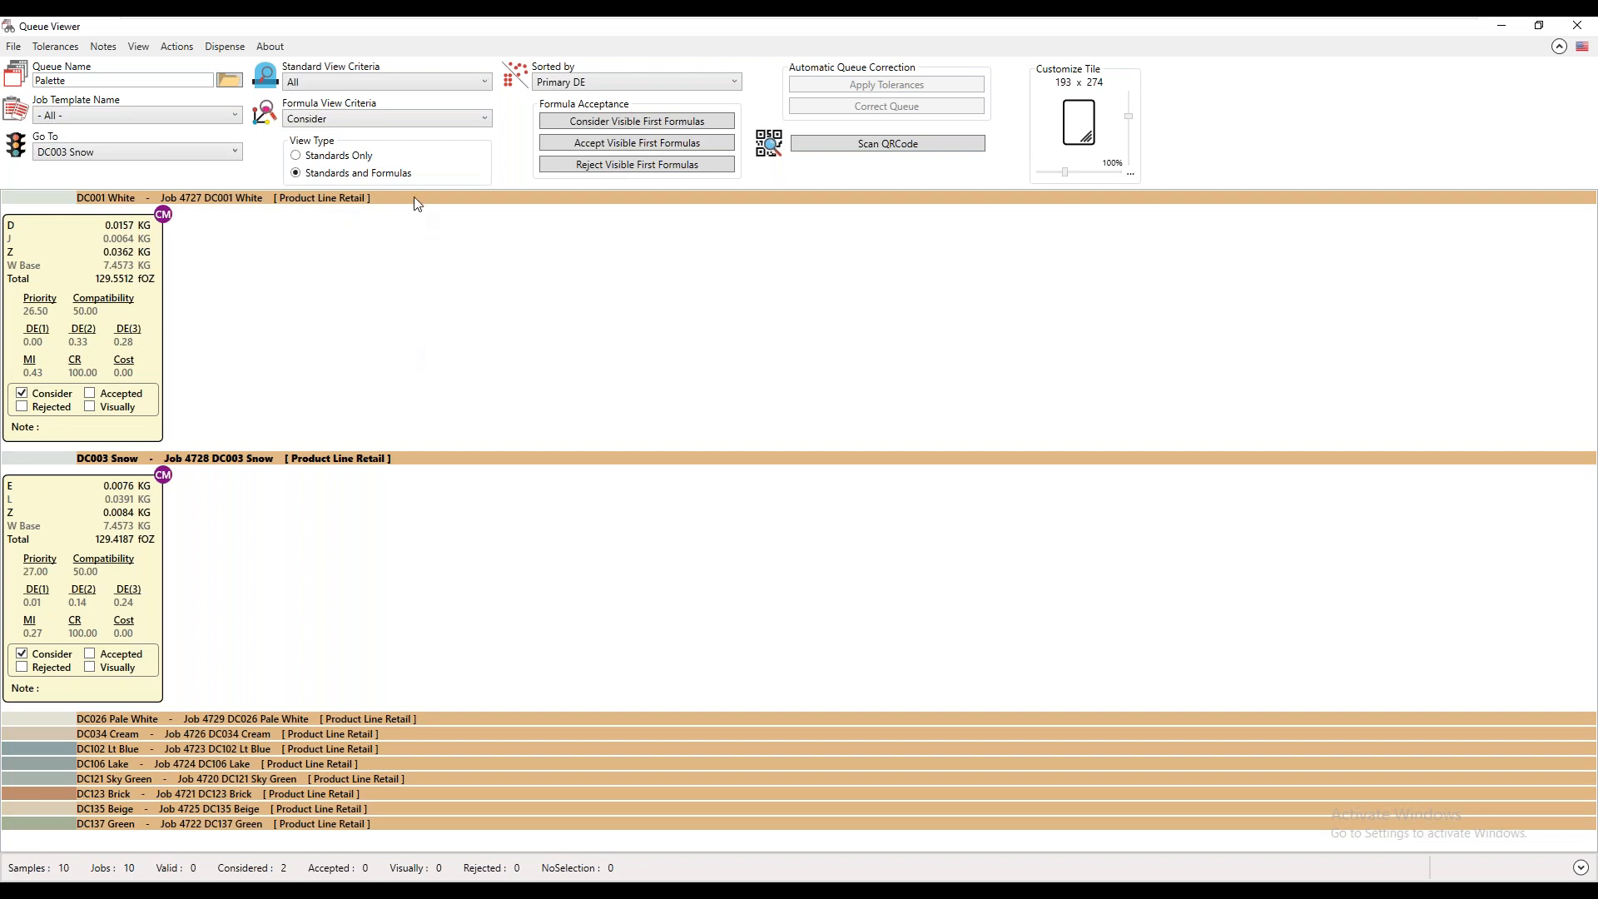
pyautogui.click(94, 401)
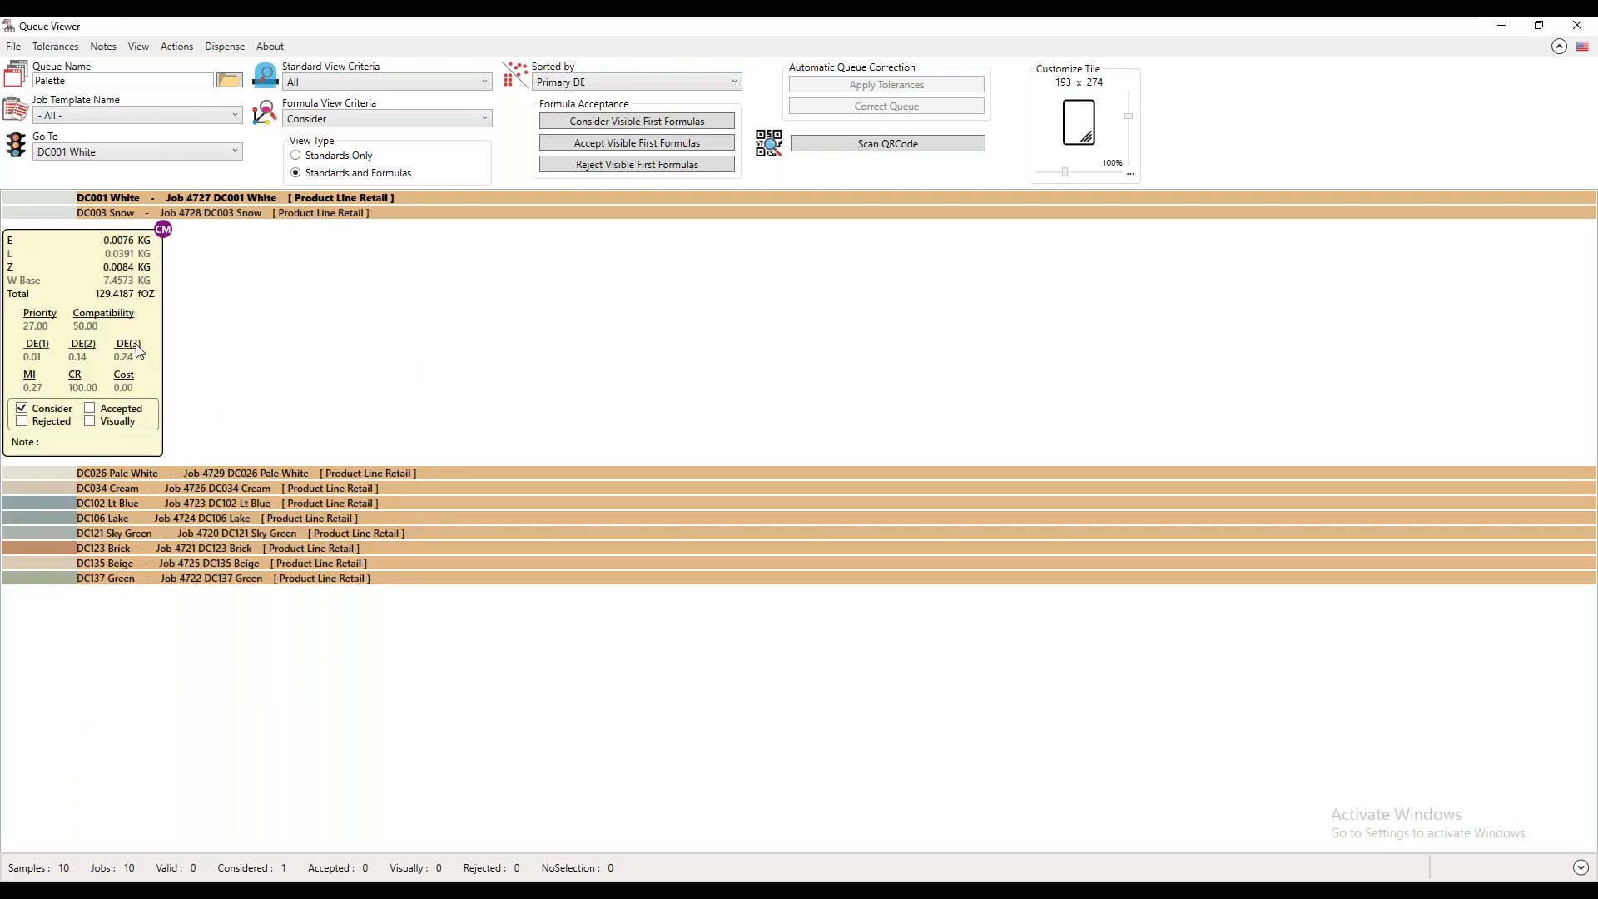
pyautogui.click(91, 412)
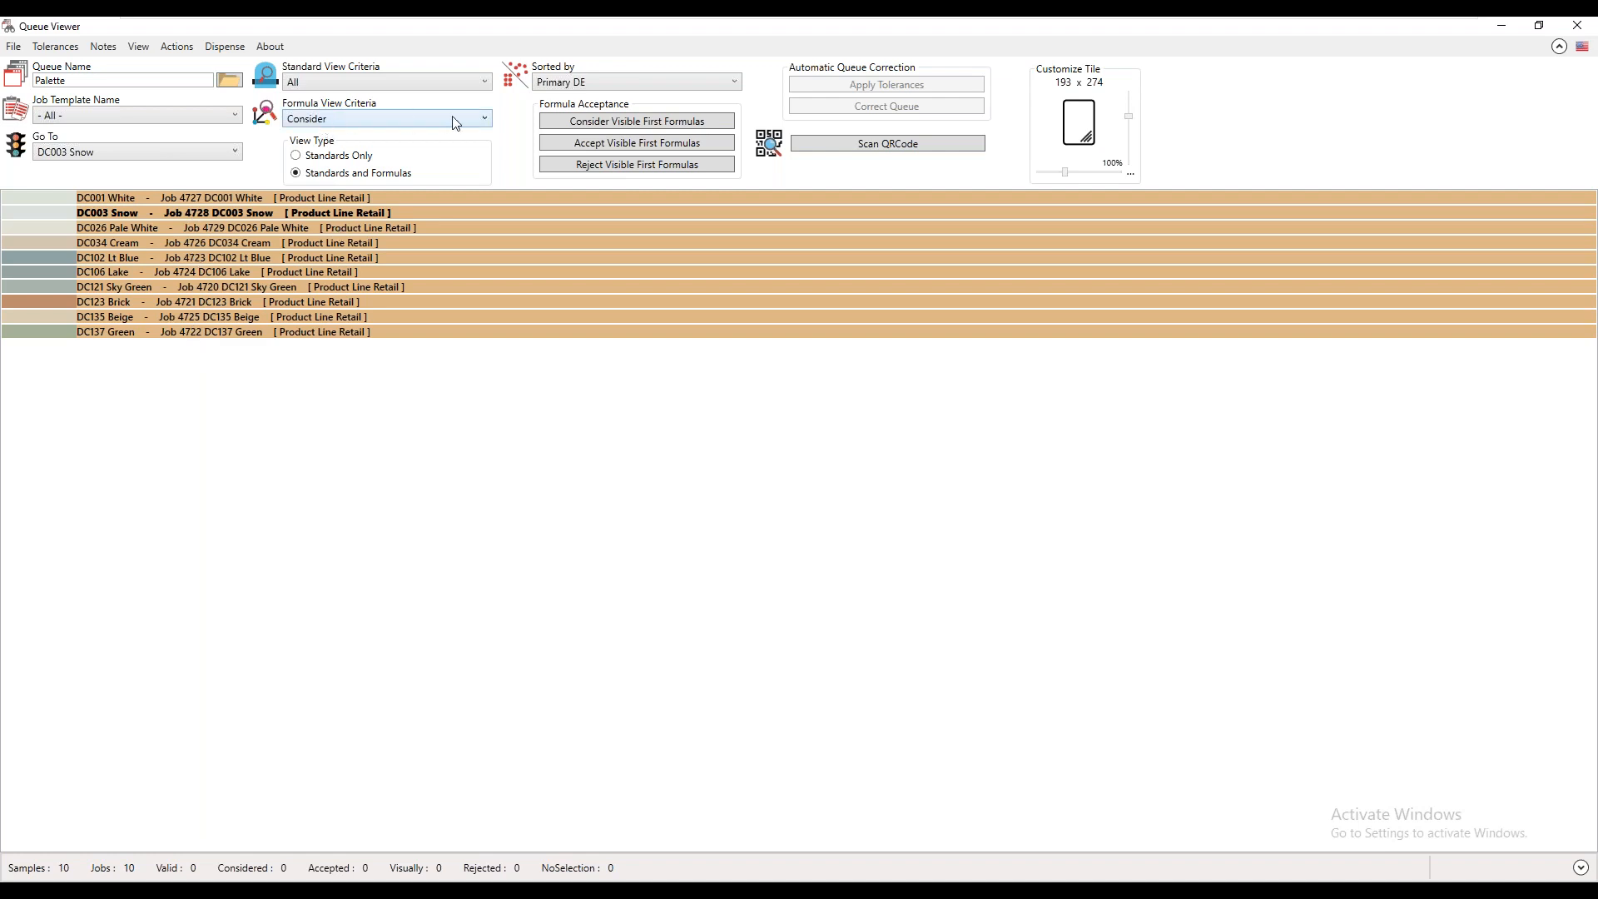
# Show only the Accepted formulas again and mark the DC001 White formula as Consider.
pyautogui.click(485, 118)
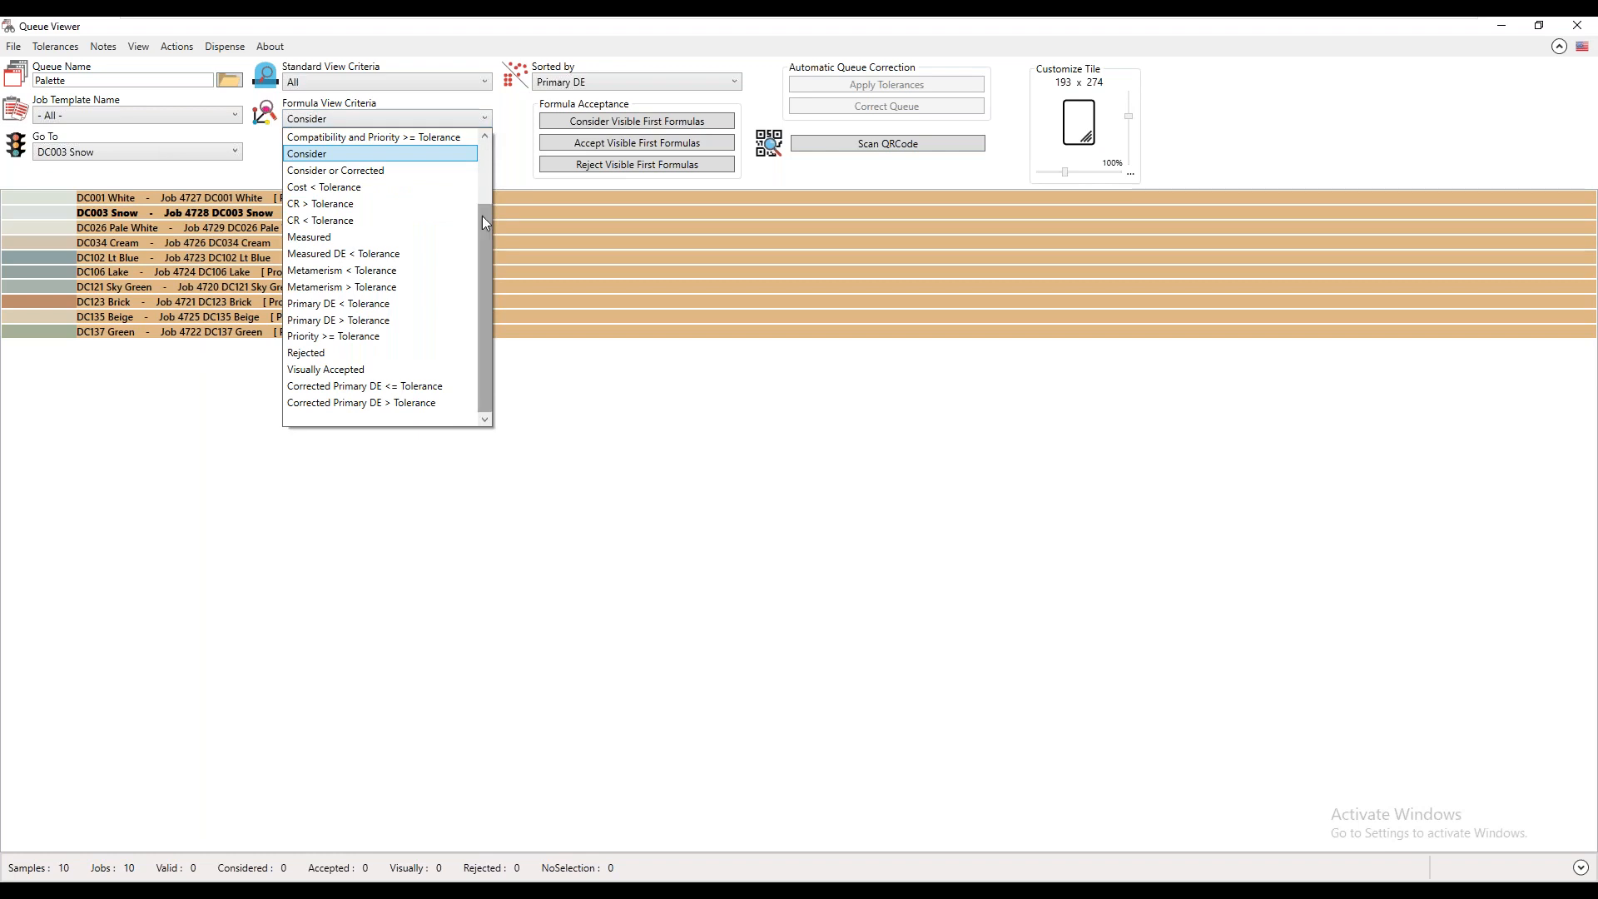
pyautogui.moveTo(482, 216); pyautogui.dragTo(486, 143)
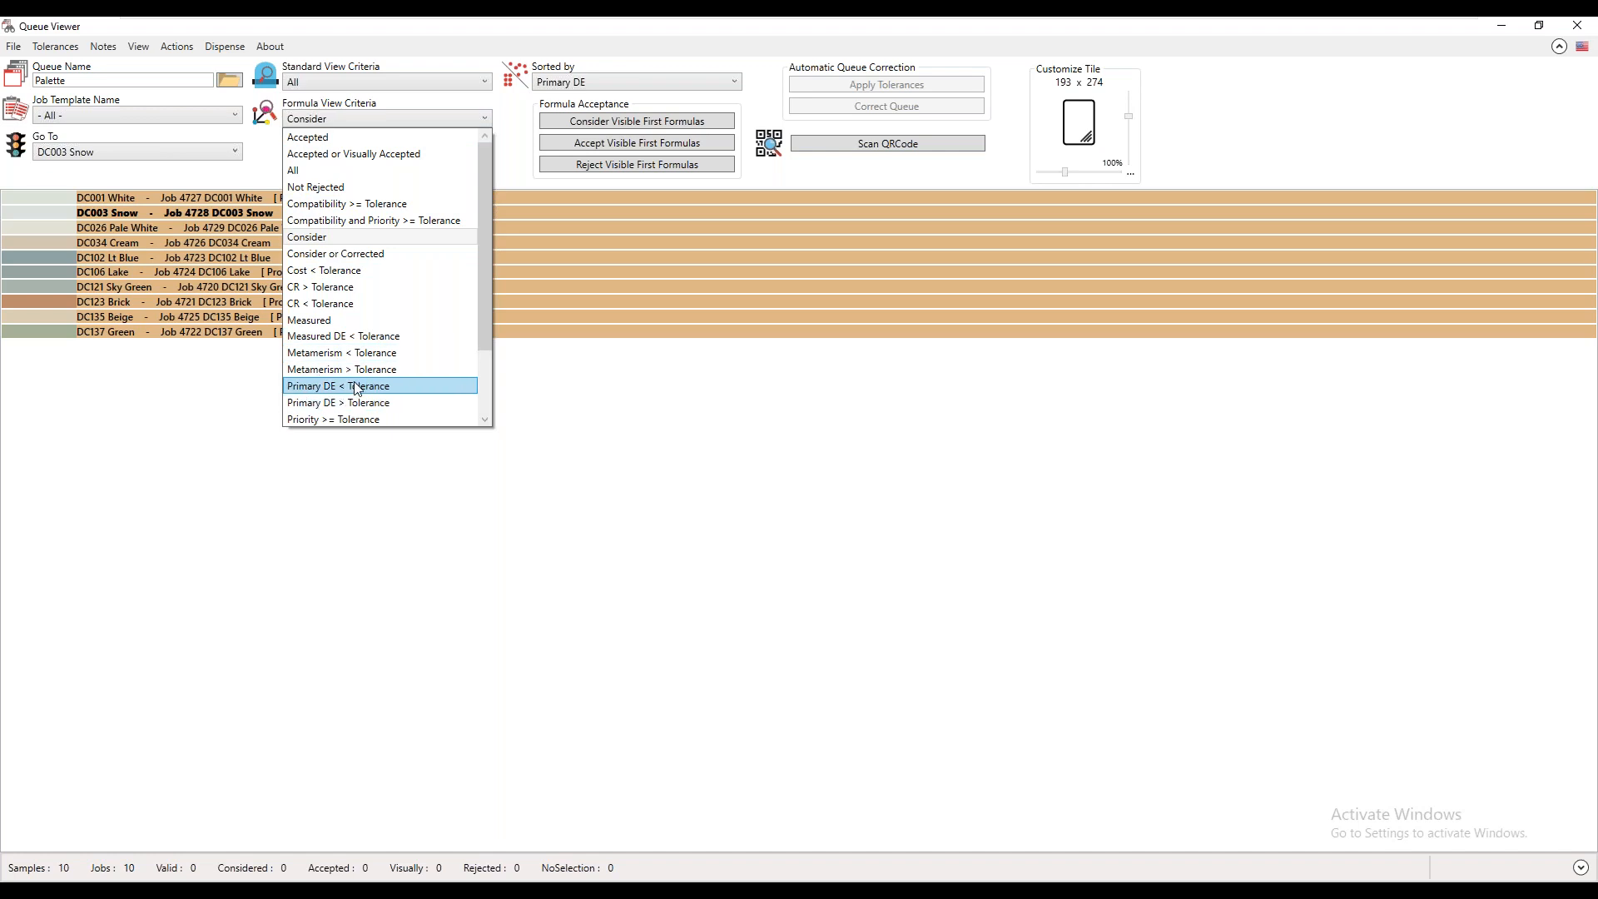
pyautogui.click(356, 142)
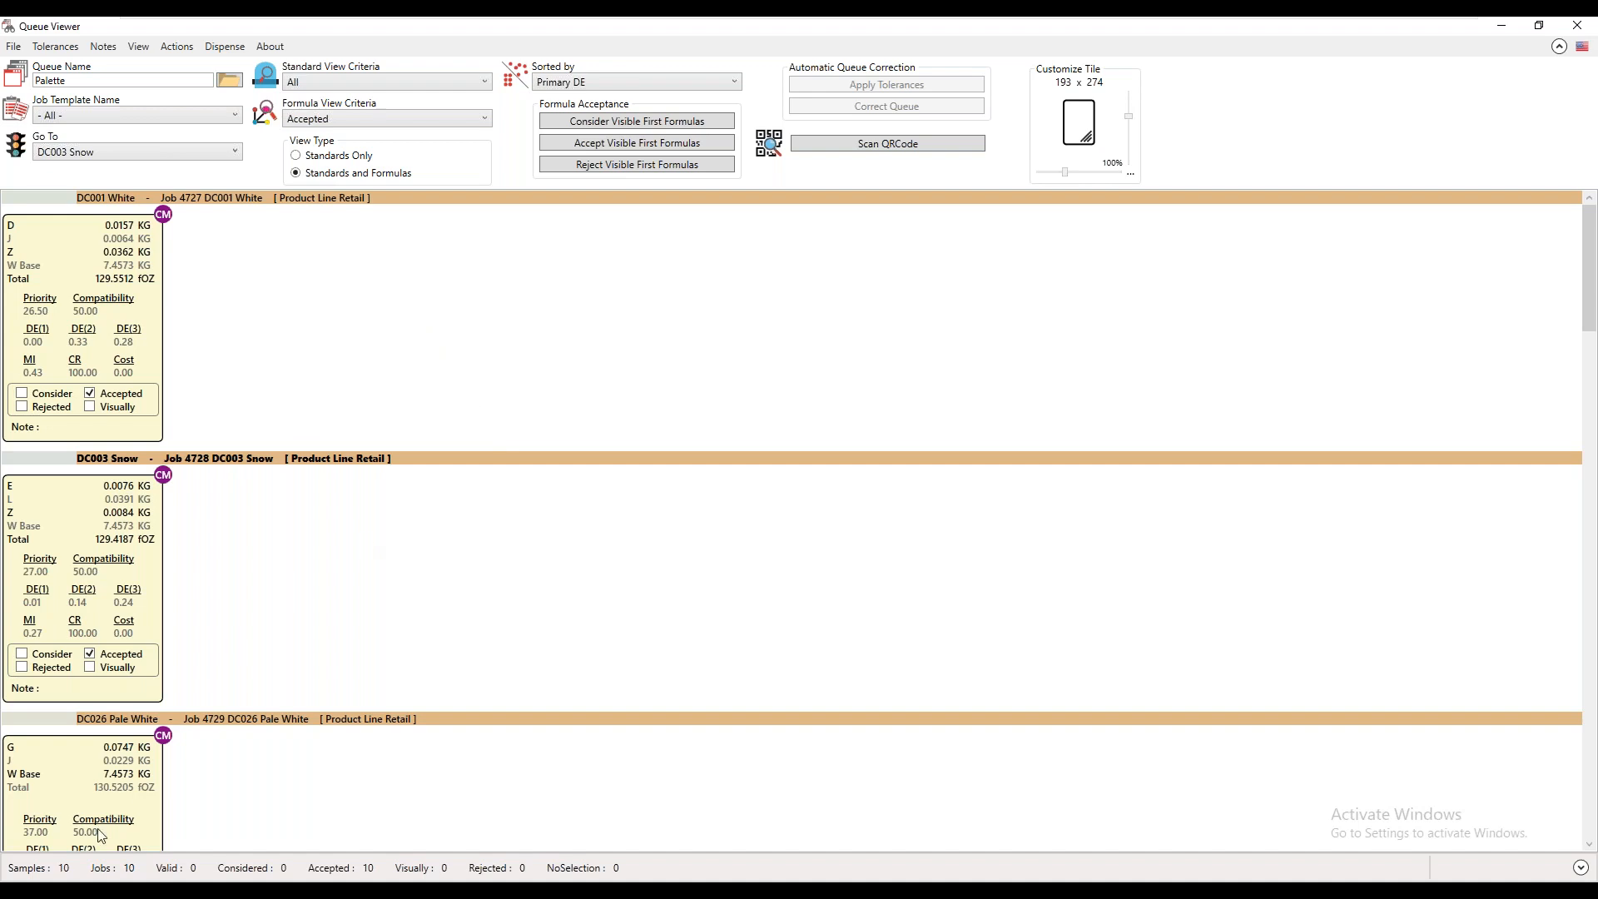
pyautogui.click(22, 397)
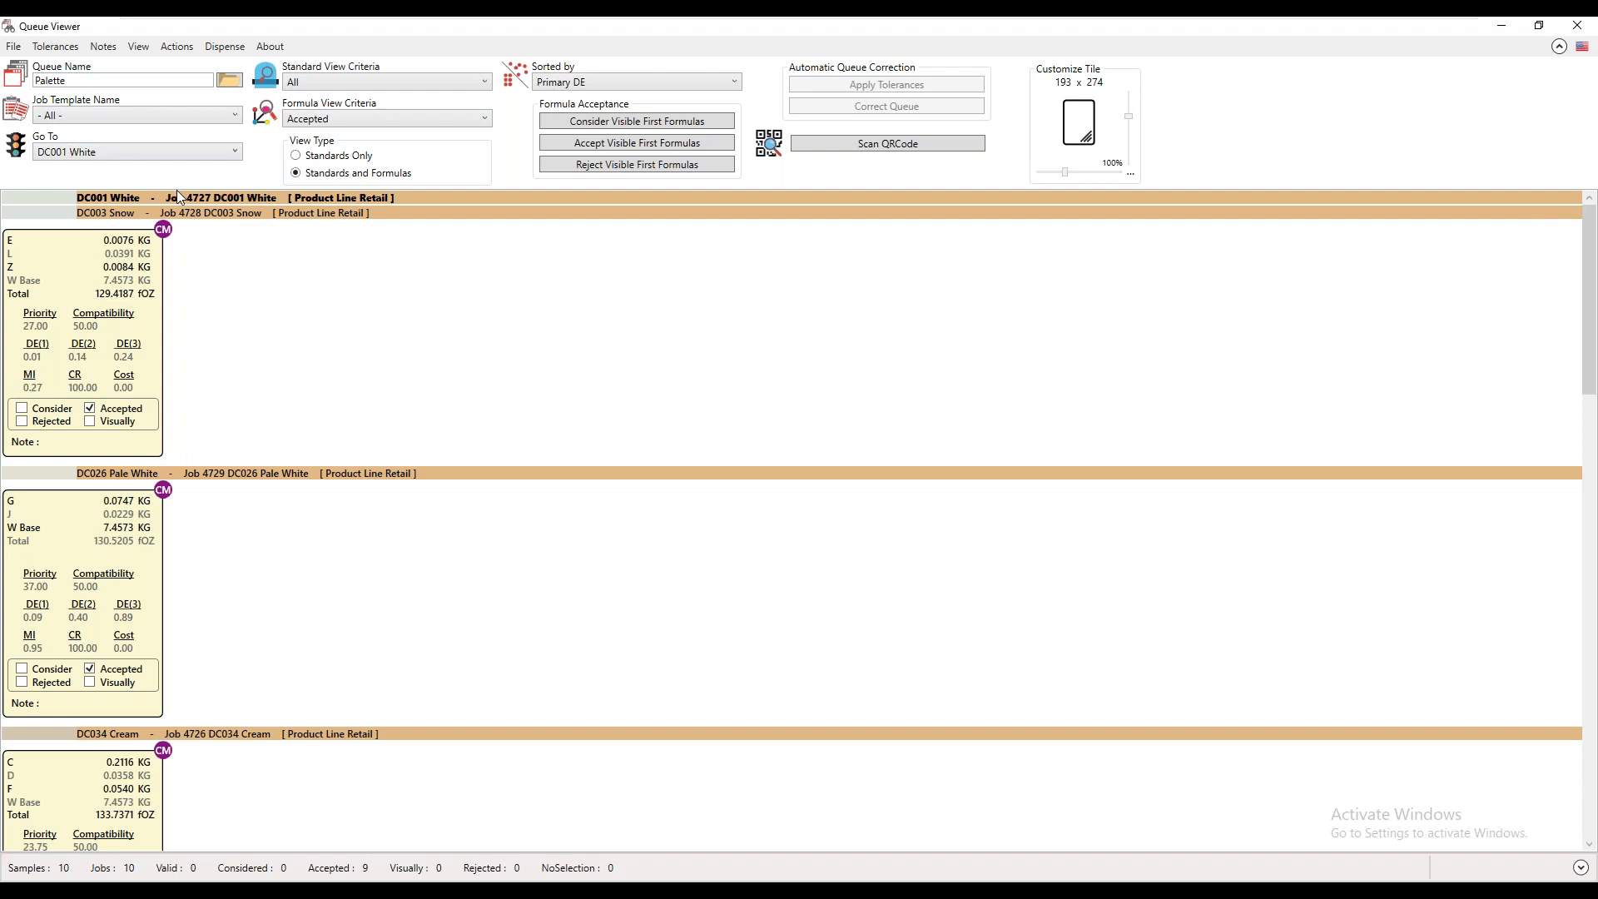
# Filter the view to Consider formulas and change the DC001 White formula back to Accepted.
pyautogui.click(487, 121)
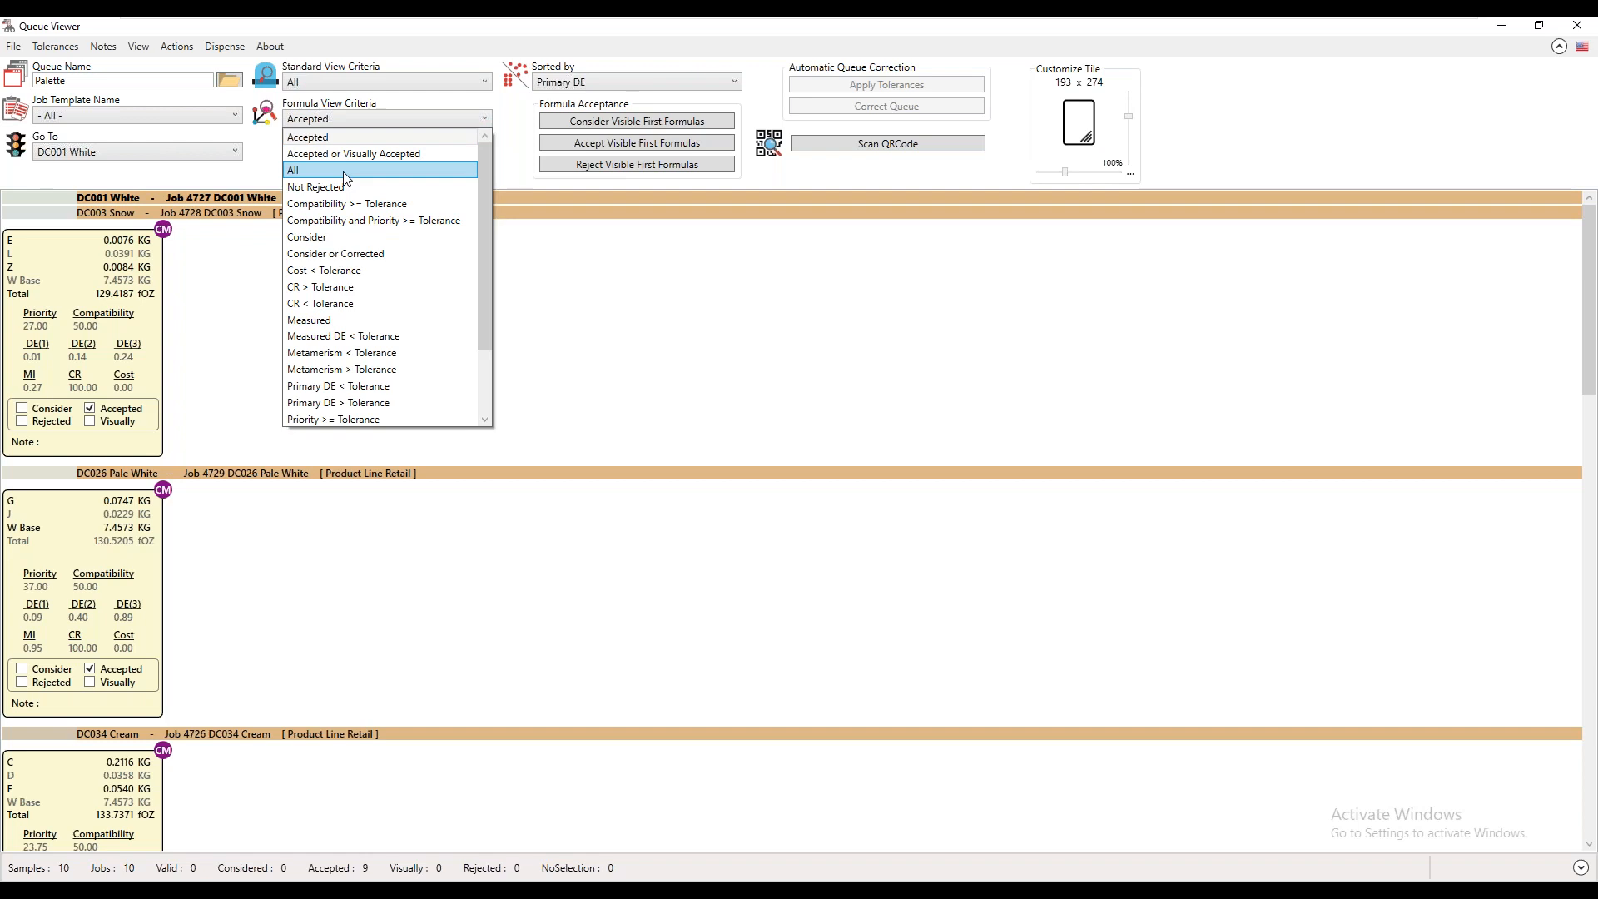
pyautogui.click(322, 237)
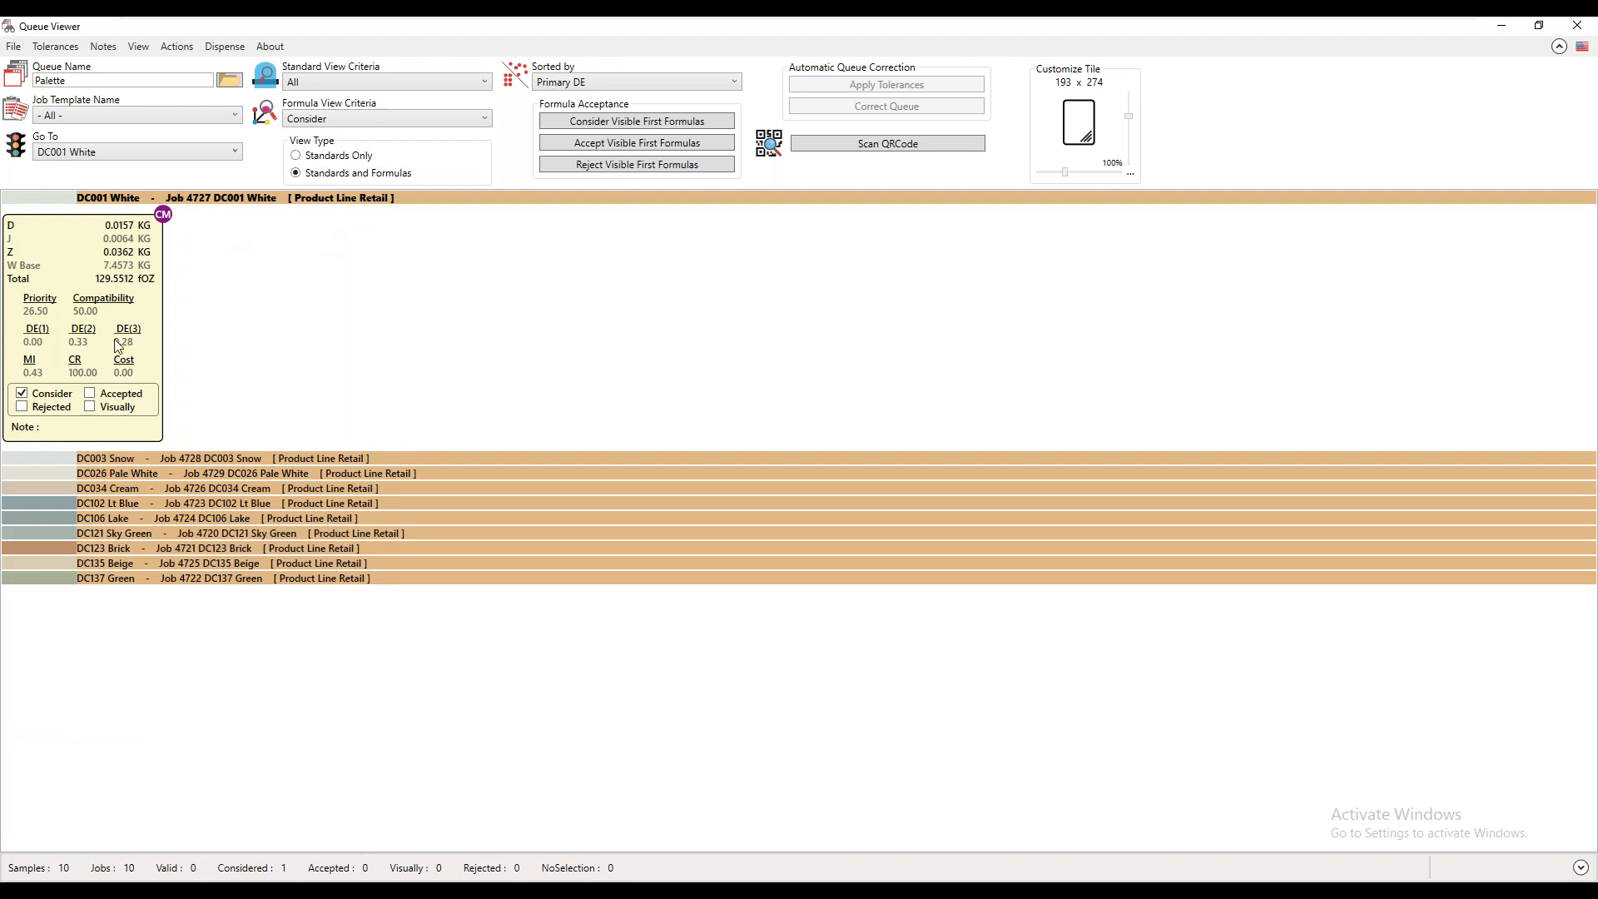
pyautogui.click(89, 393)
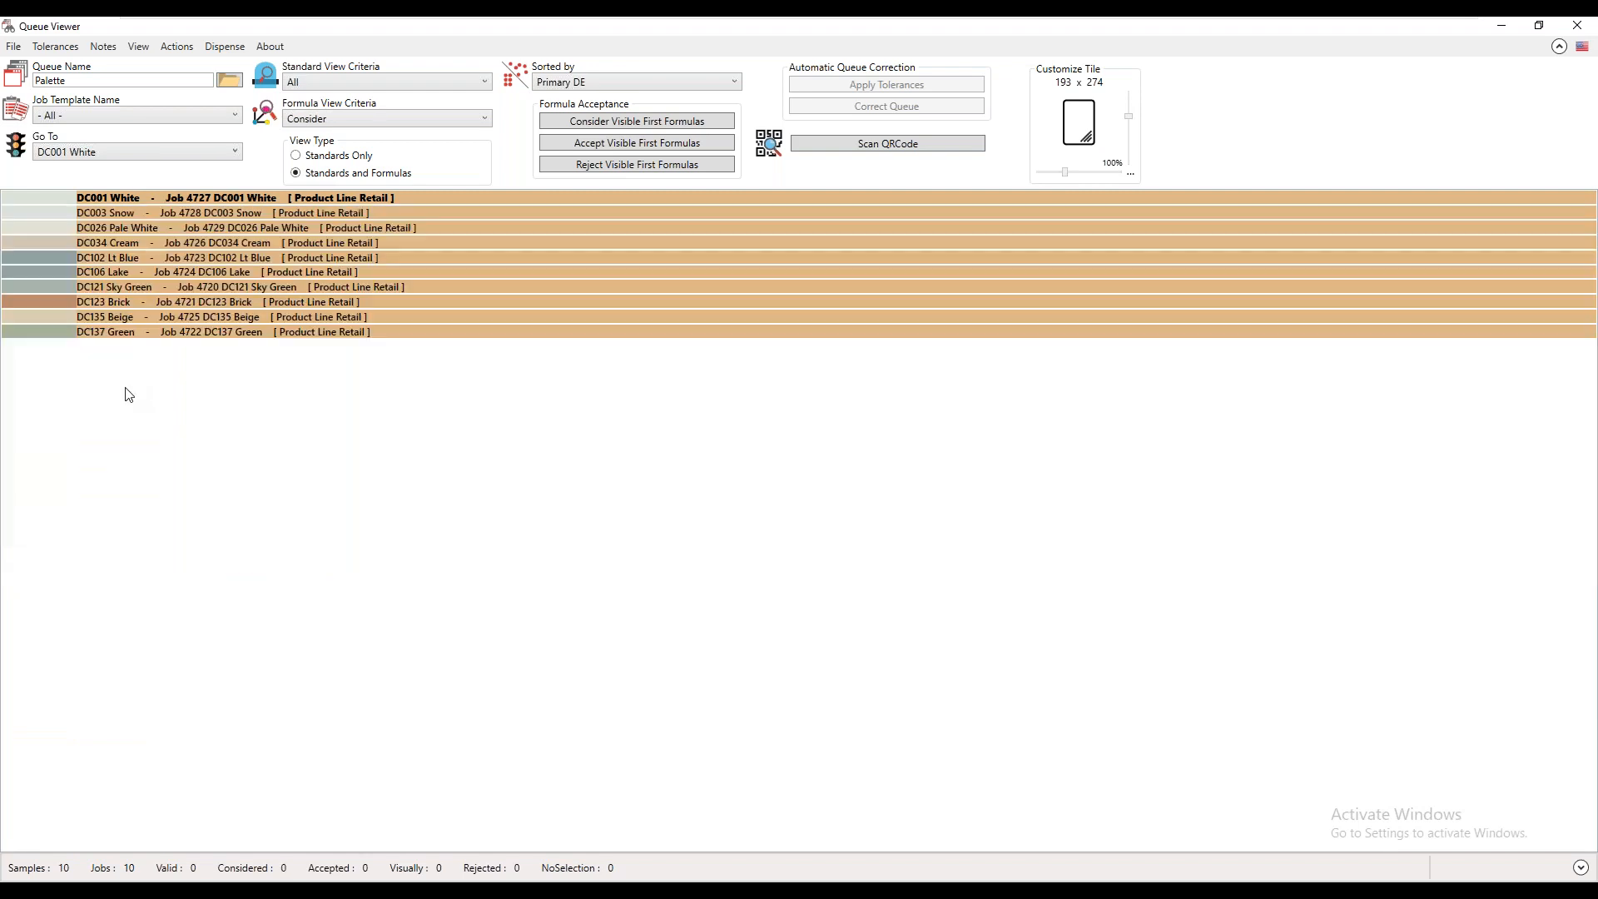
# Switch the formula view criteria back to Accepted formulas.
pyautogui.click(483, 118)
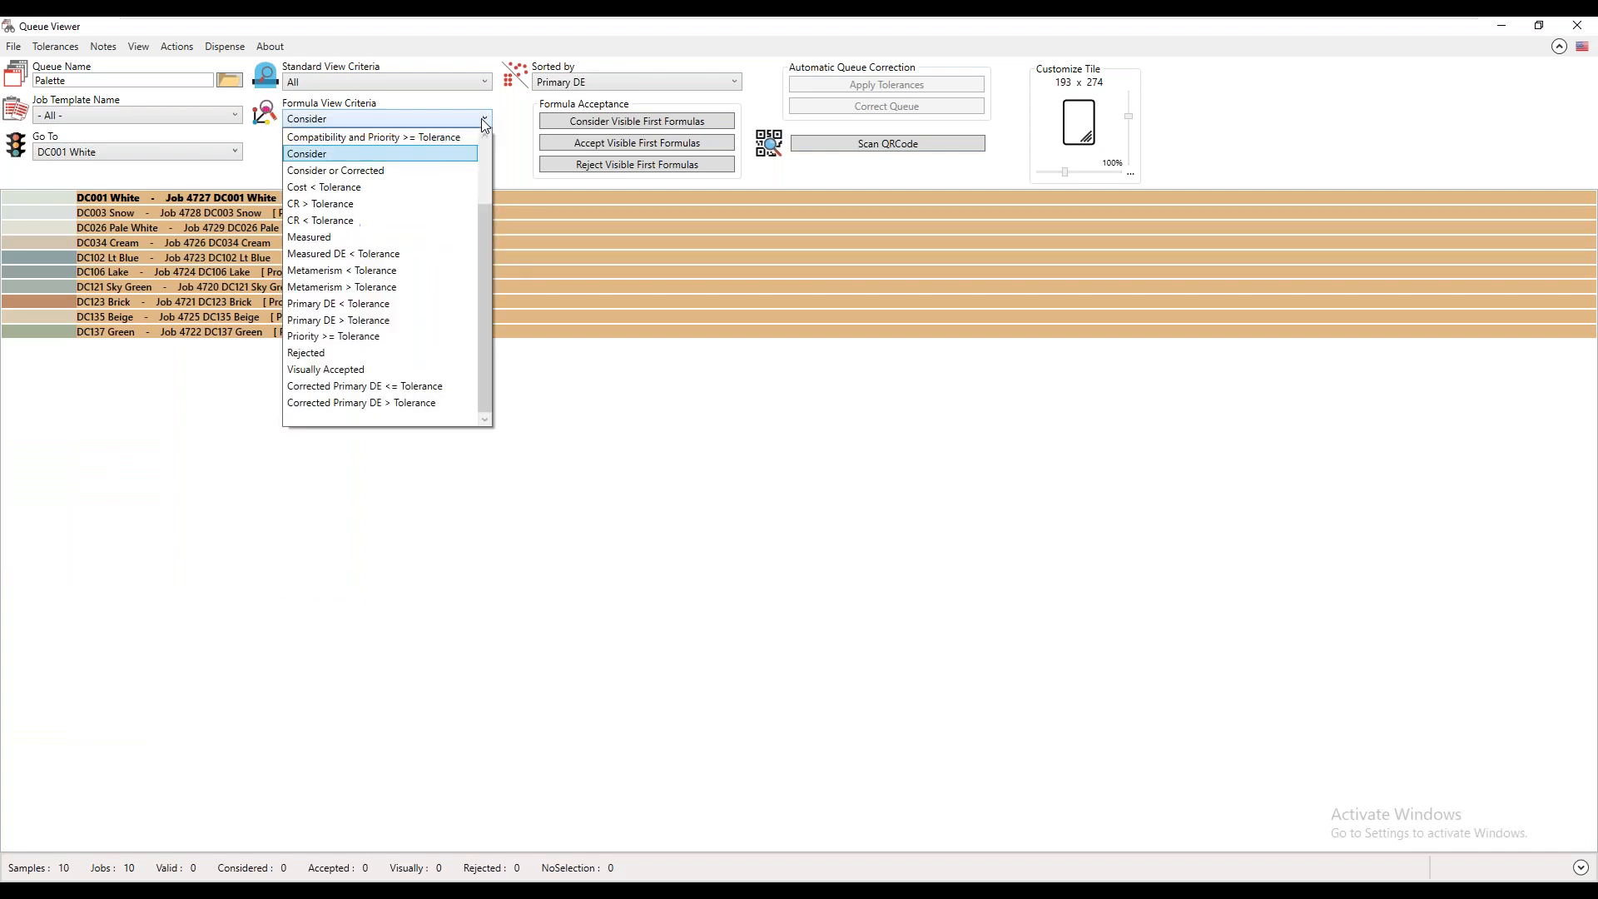
pyautogui.moveTo(486, 243); pyautogui.dragTo(481, 171)
pyautogui.click(351, 140)
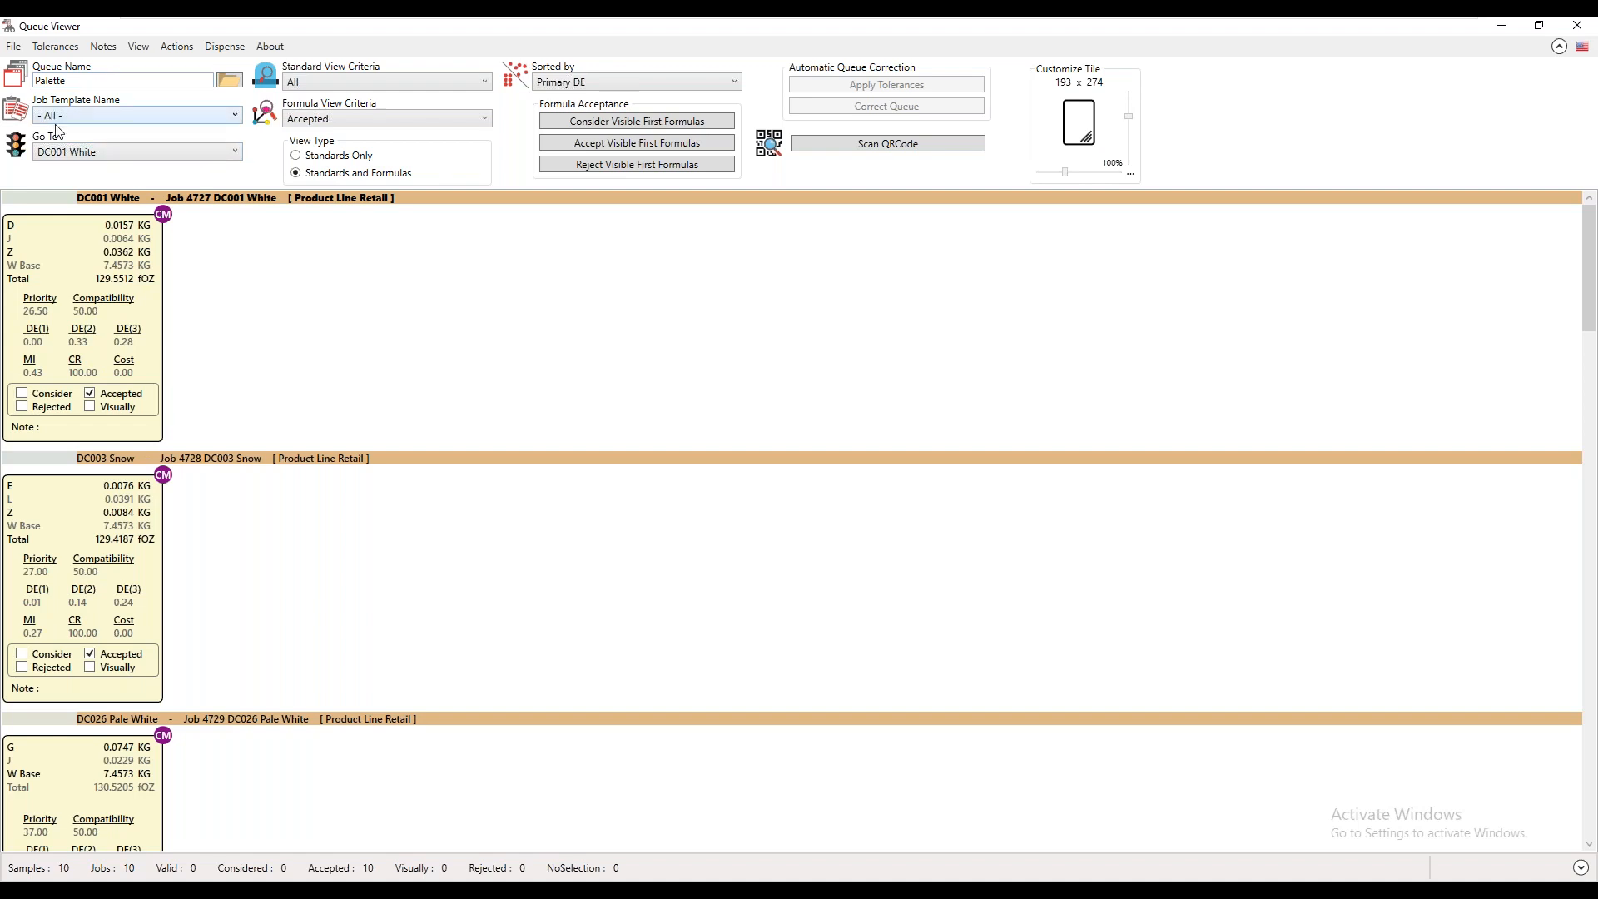
pyautogui.click(238, 157)
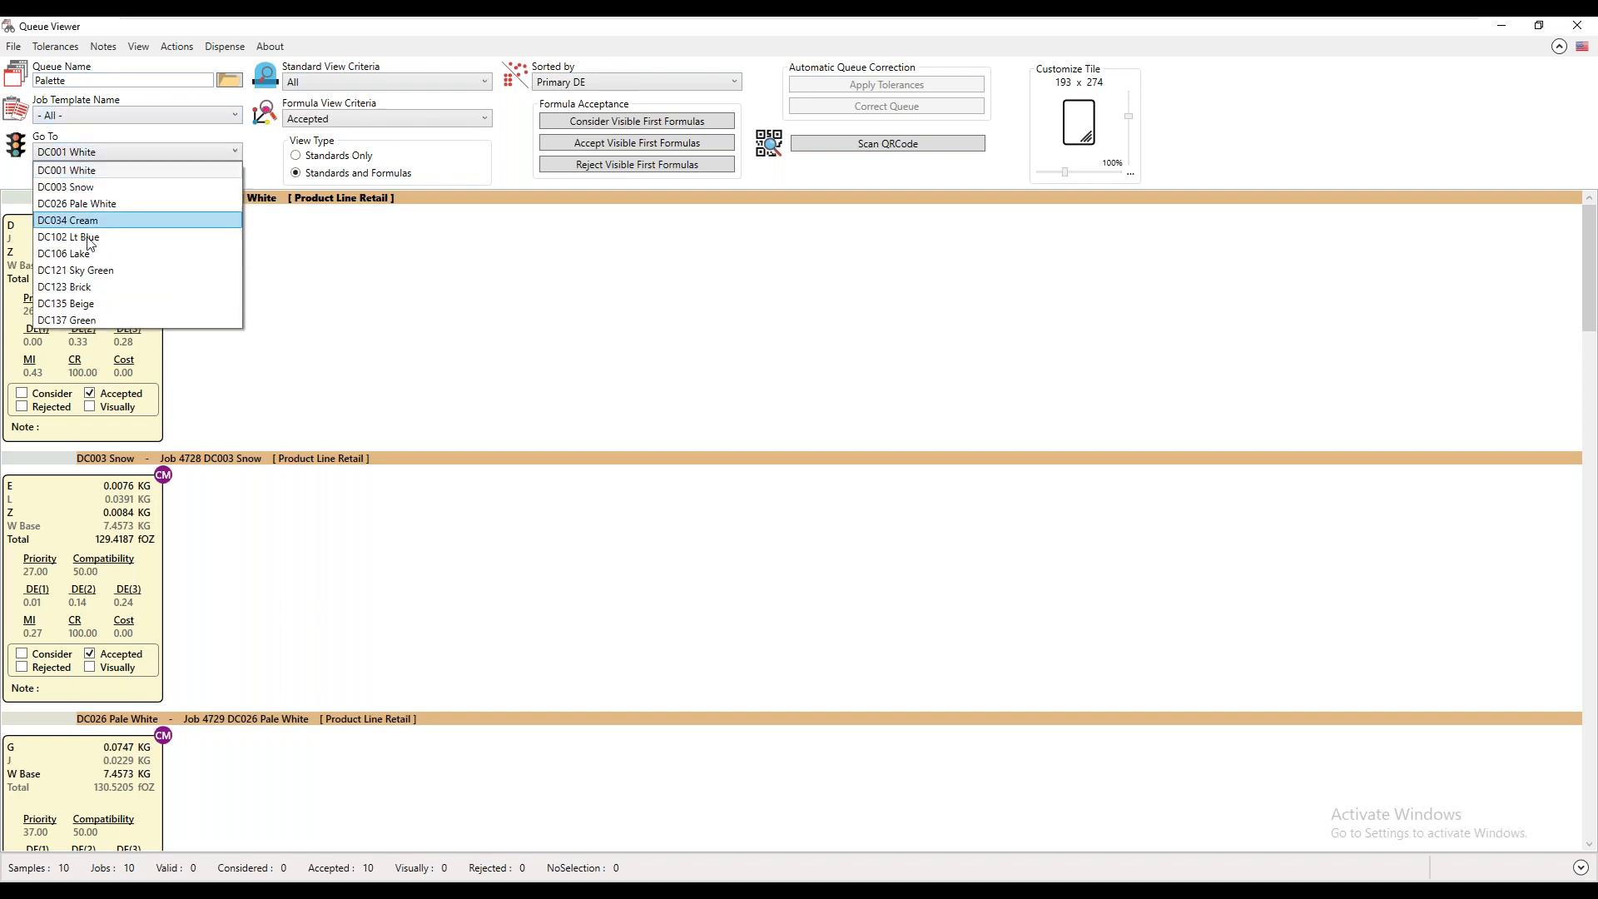
pyautogui.click(76, 172)
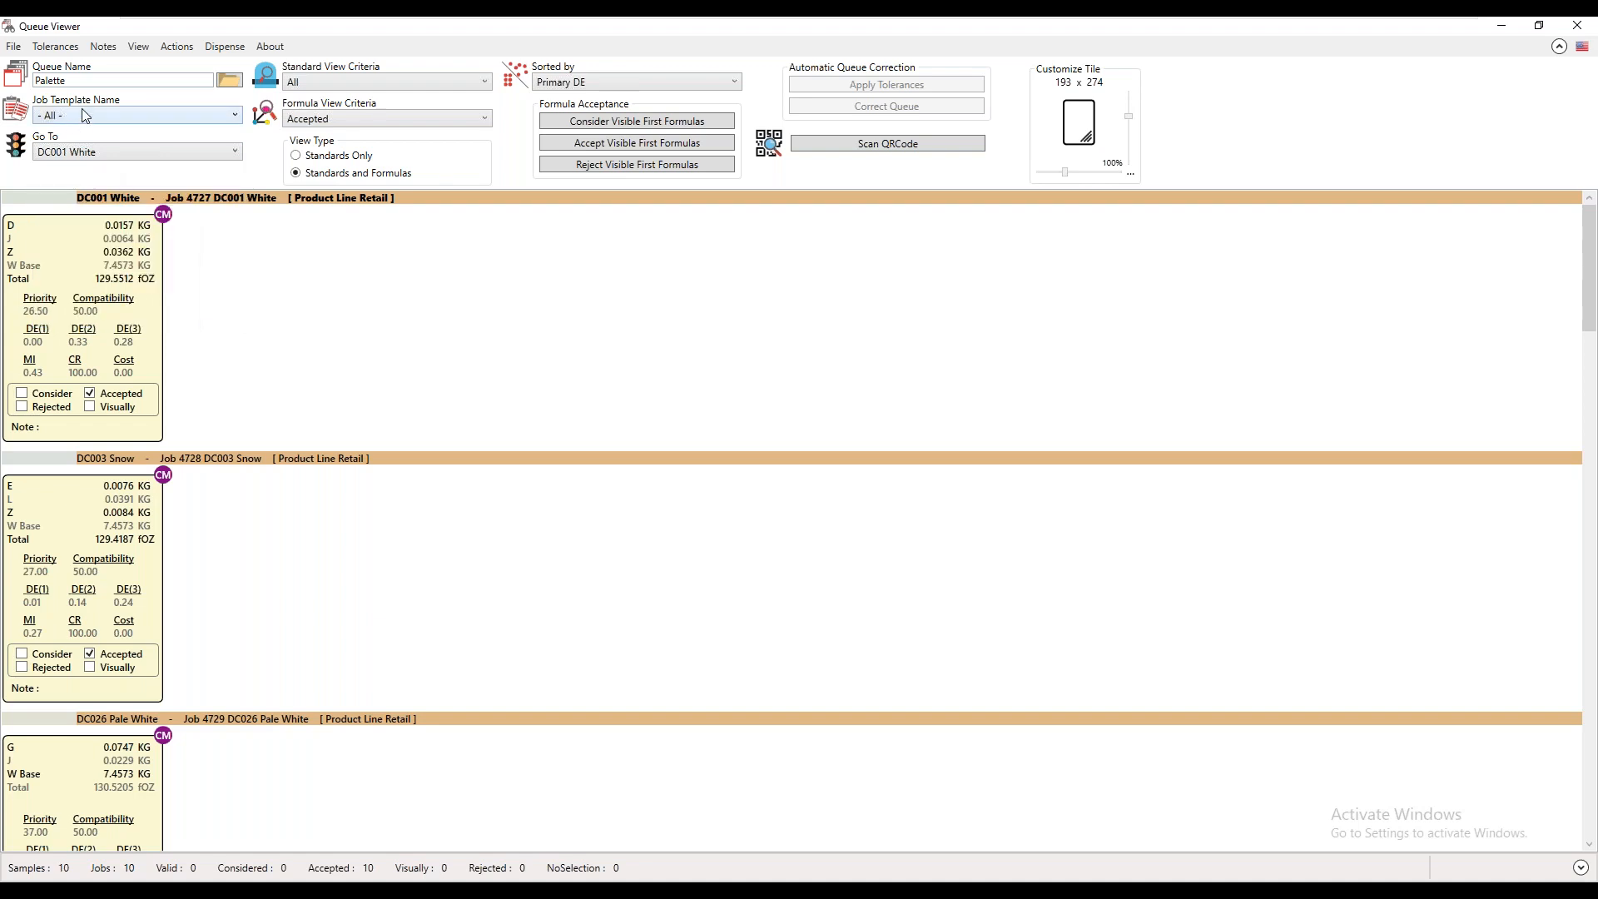
pyautogui.click(240, 122)
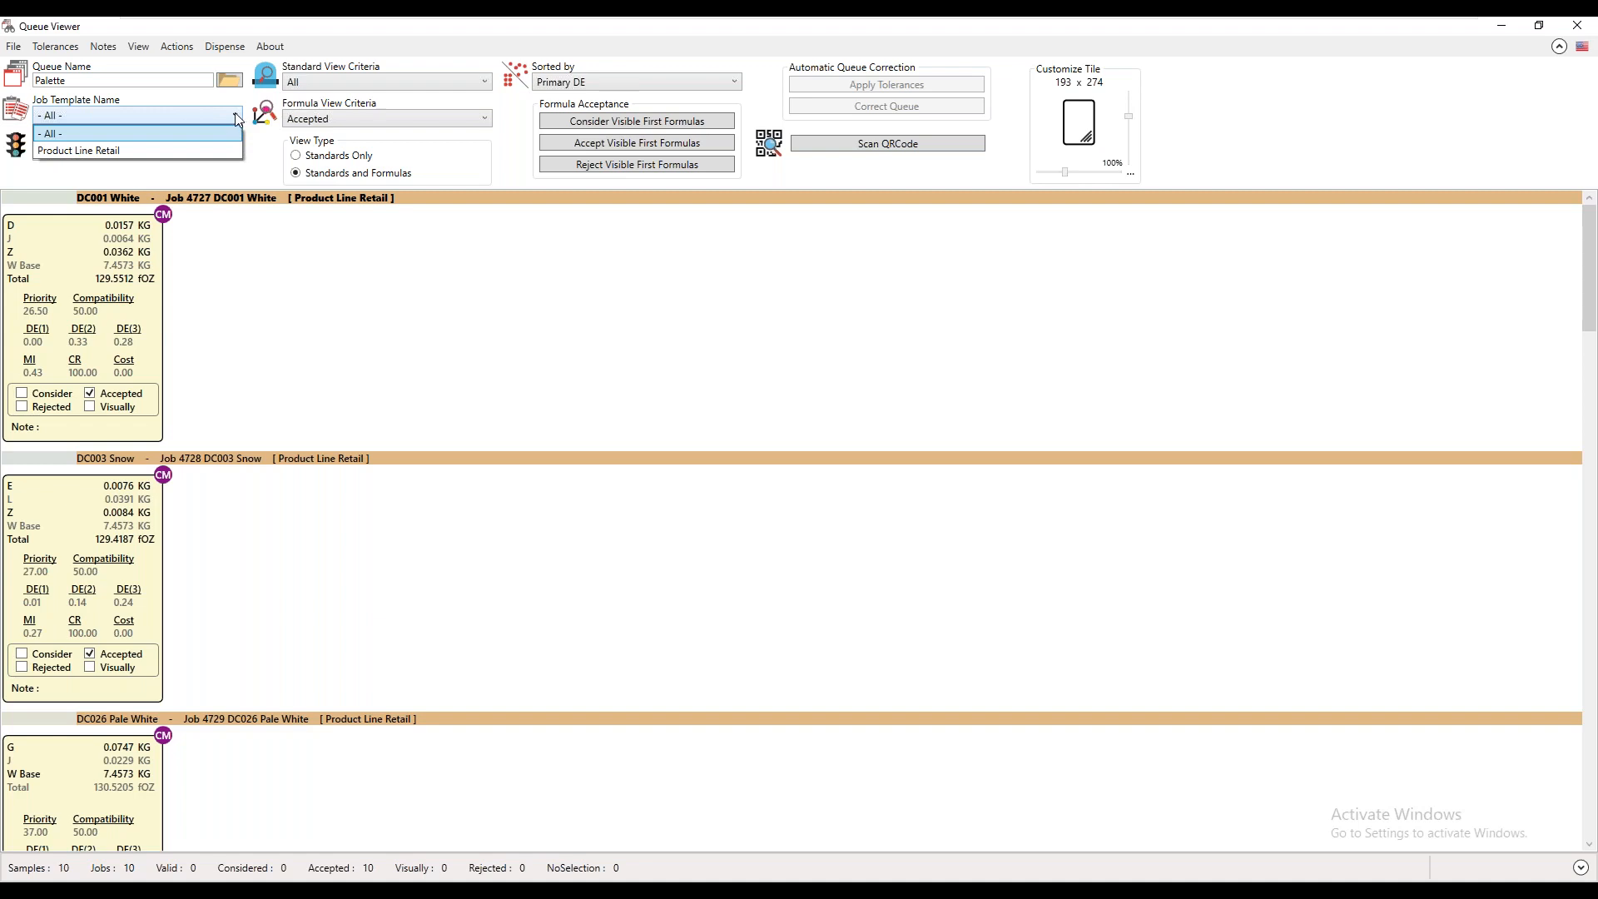
pyautogui.click(258, 174)
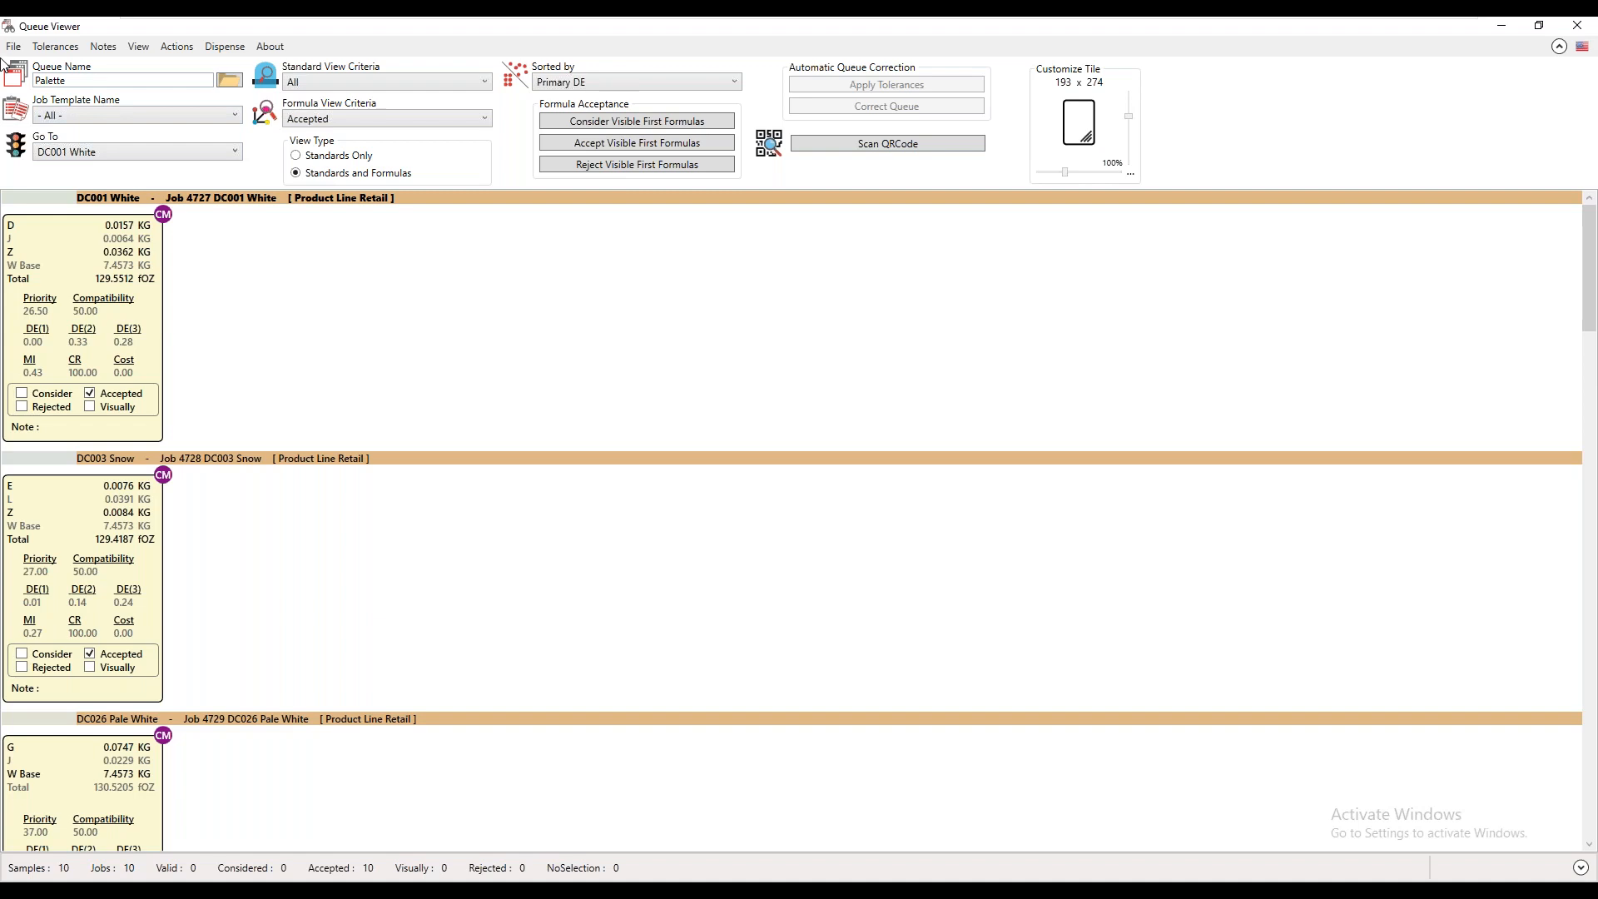
# Add the existing note "test note" to all visible formulas and check the formula tiles throughout the queue.
pyautogui.click(104, 47)
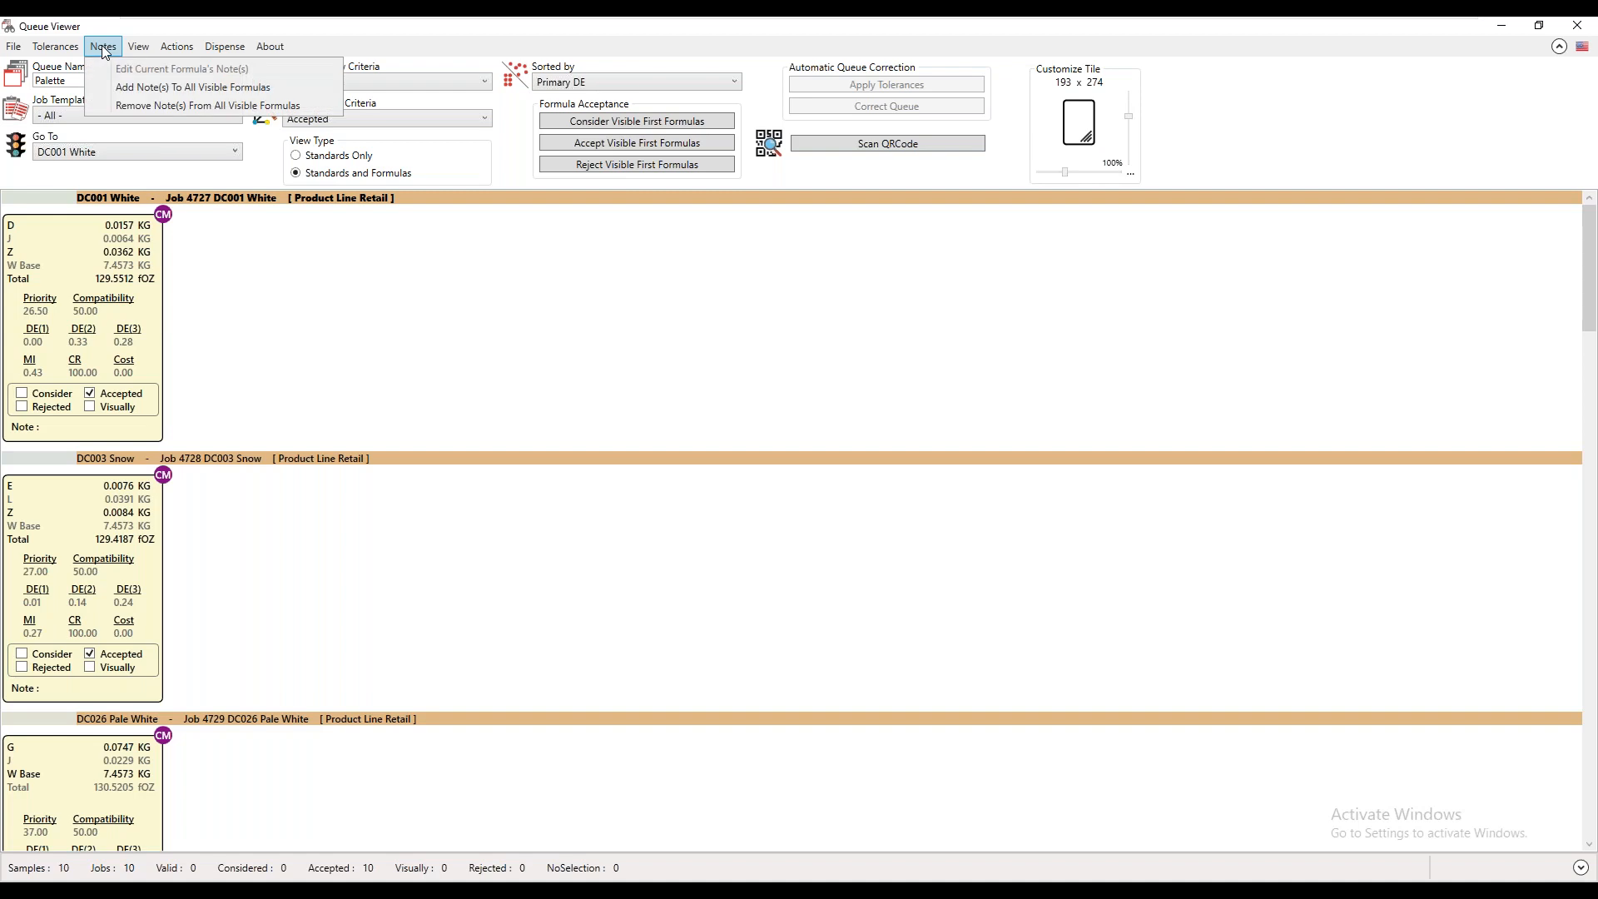
pyautogui.click(191, 87)
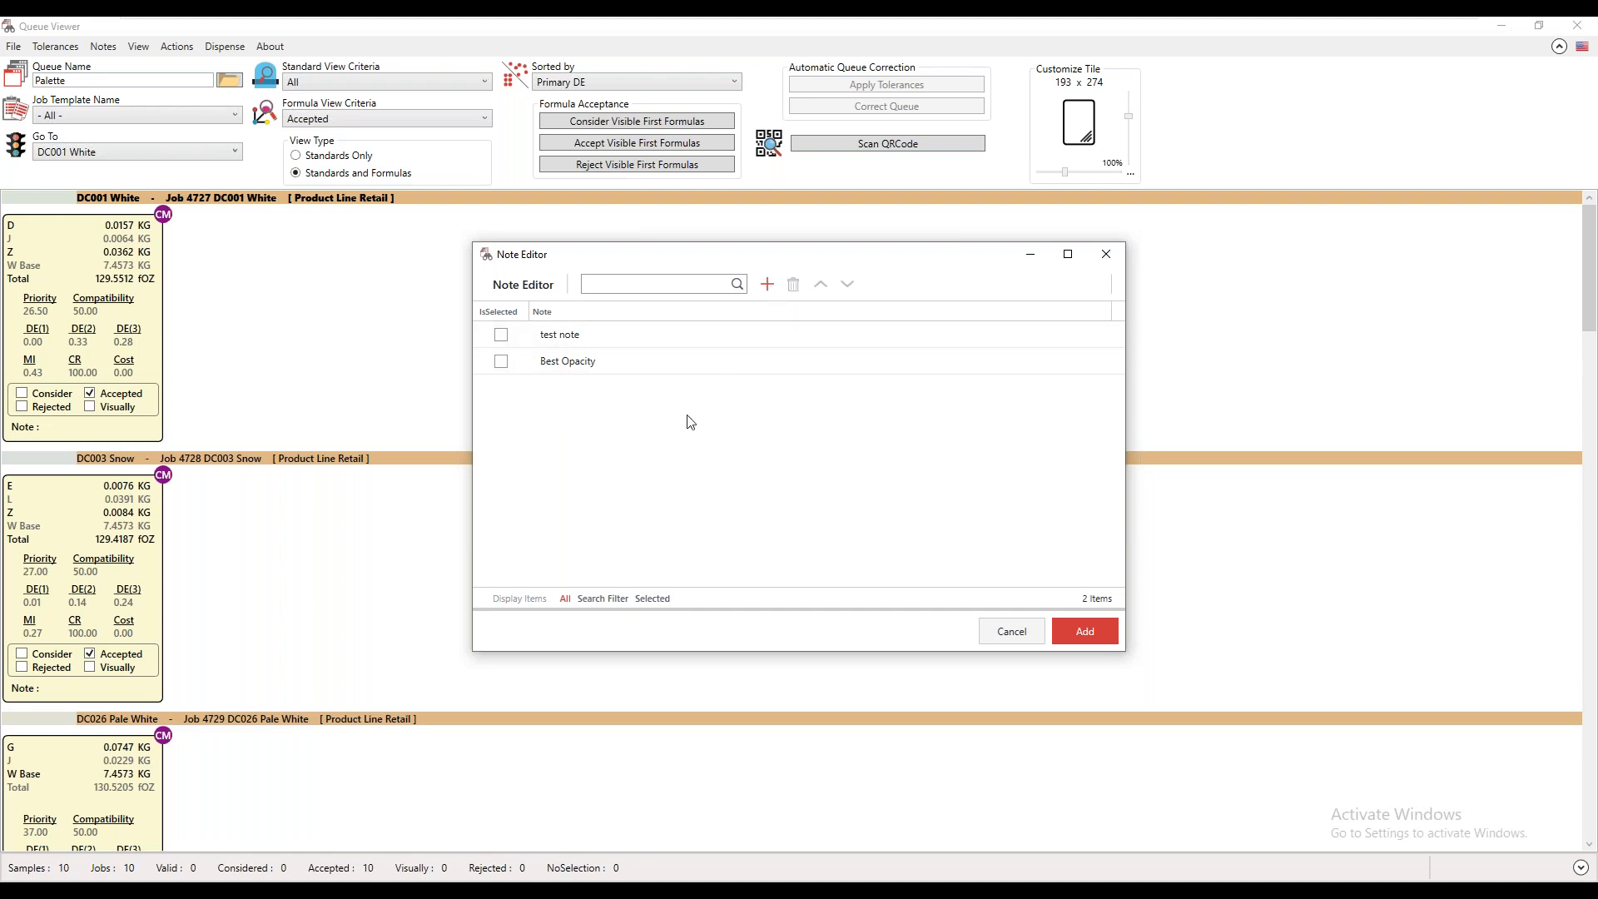
pyautogui.click(502, 337)
pyautogui.click(1086, 634)
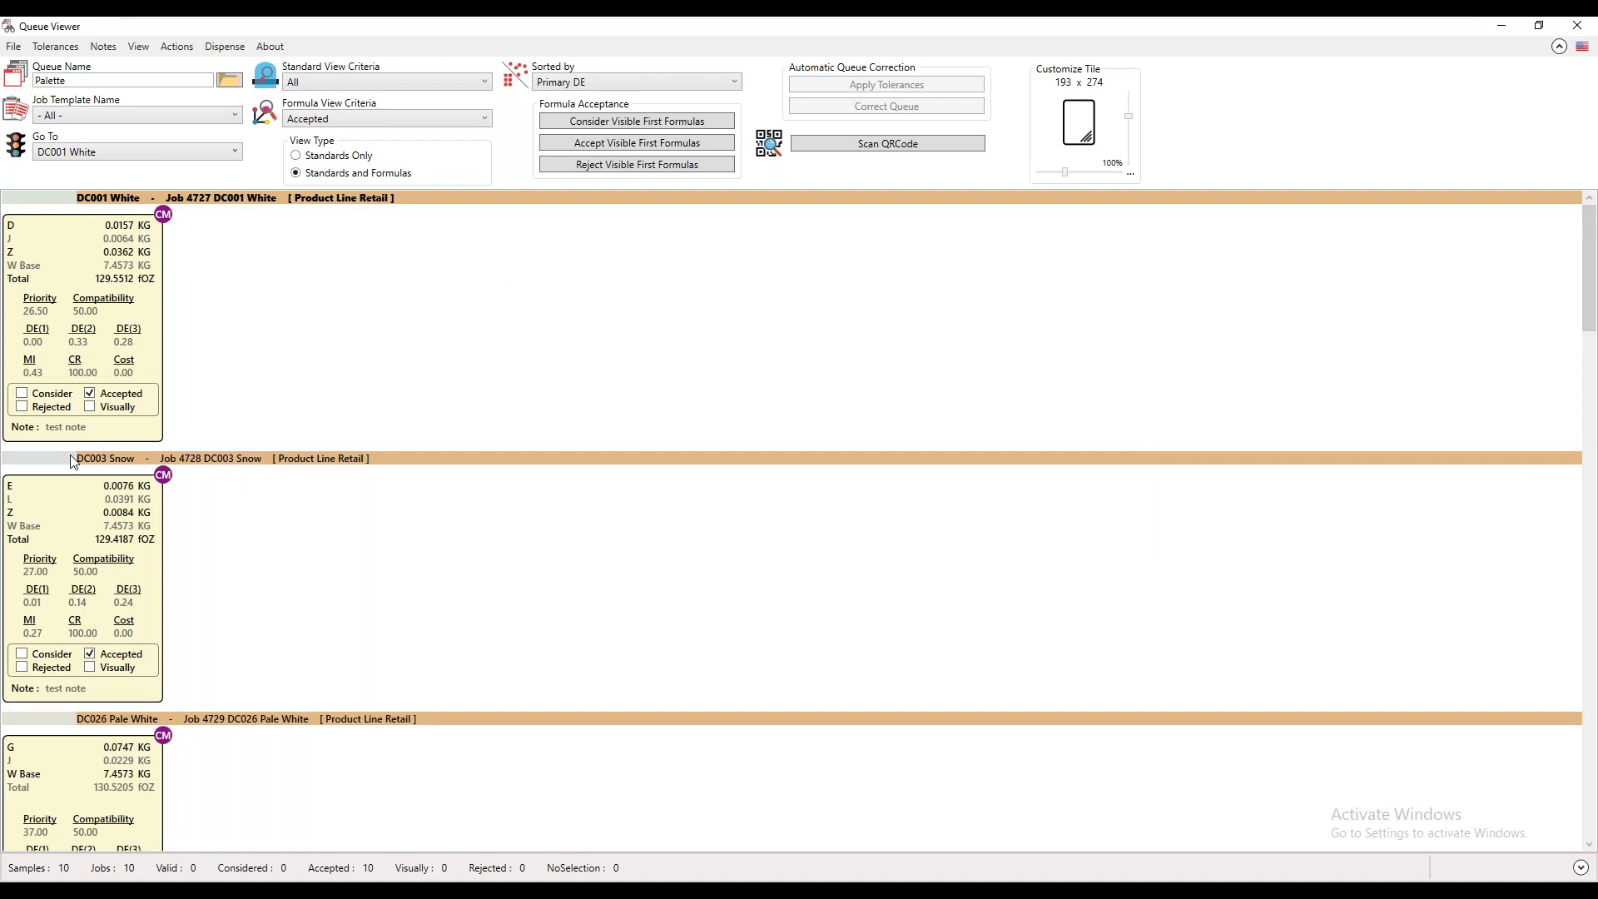
pyautogui.scroll(-3, 336, 507)
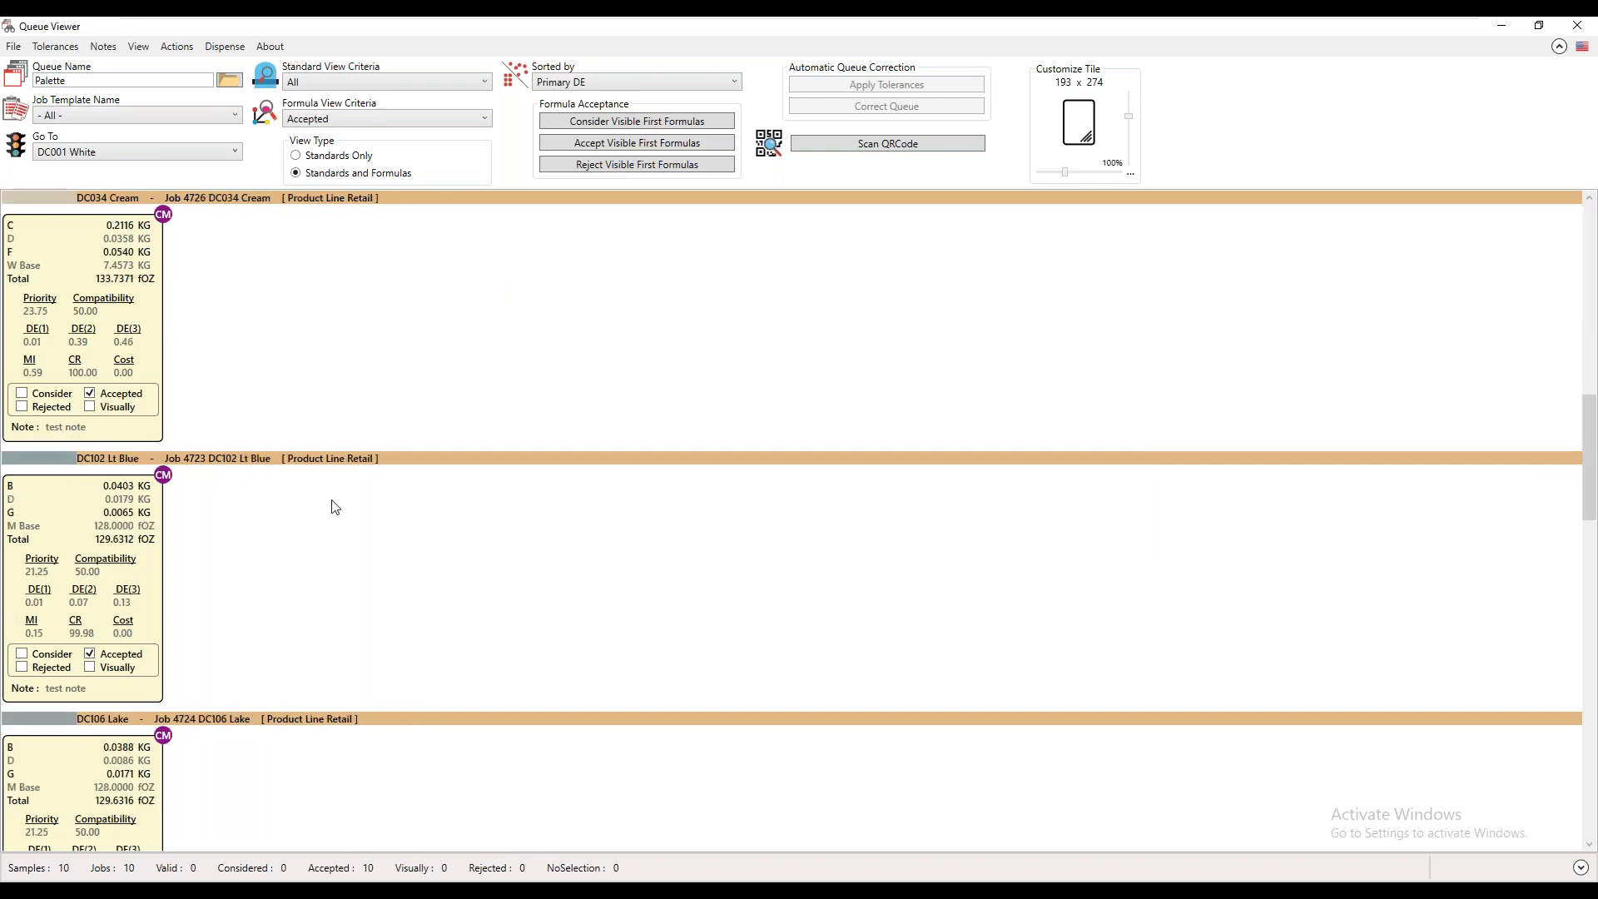
pyautogui.scroll(-3, 335, 506)
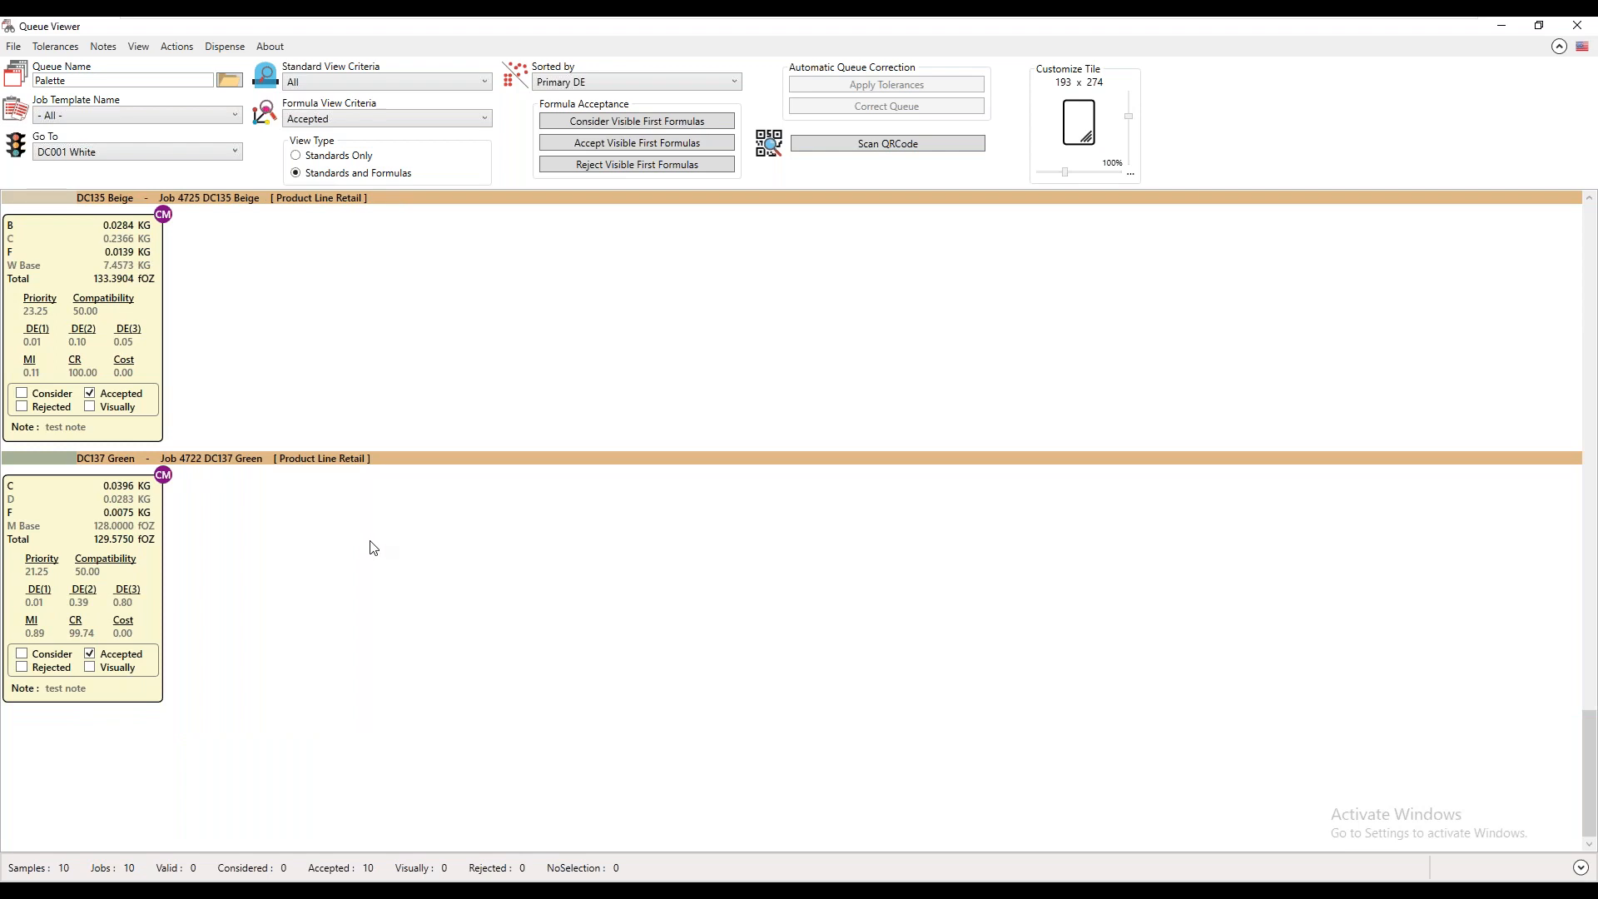
pyautogui.scroll(3, 373, 549)
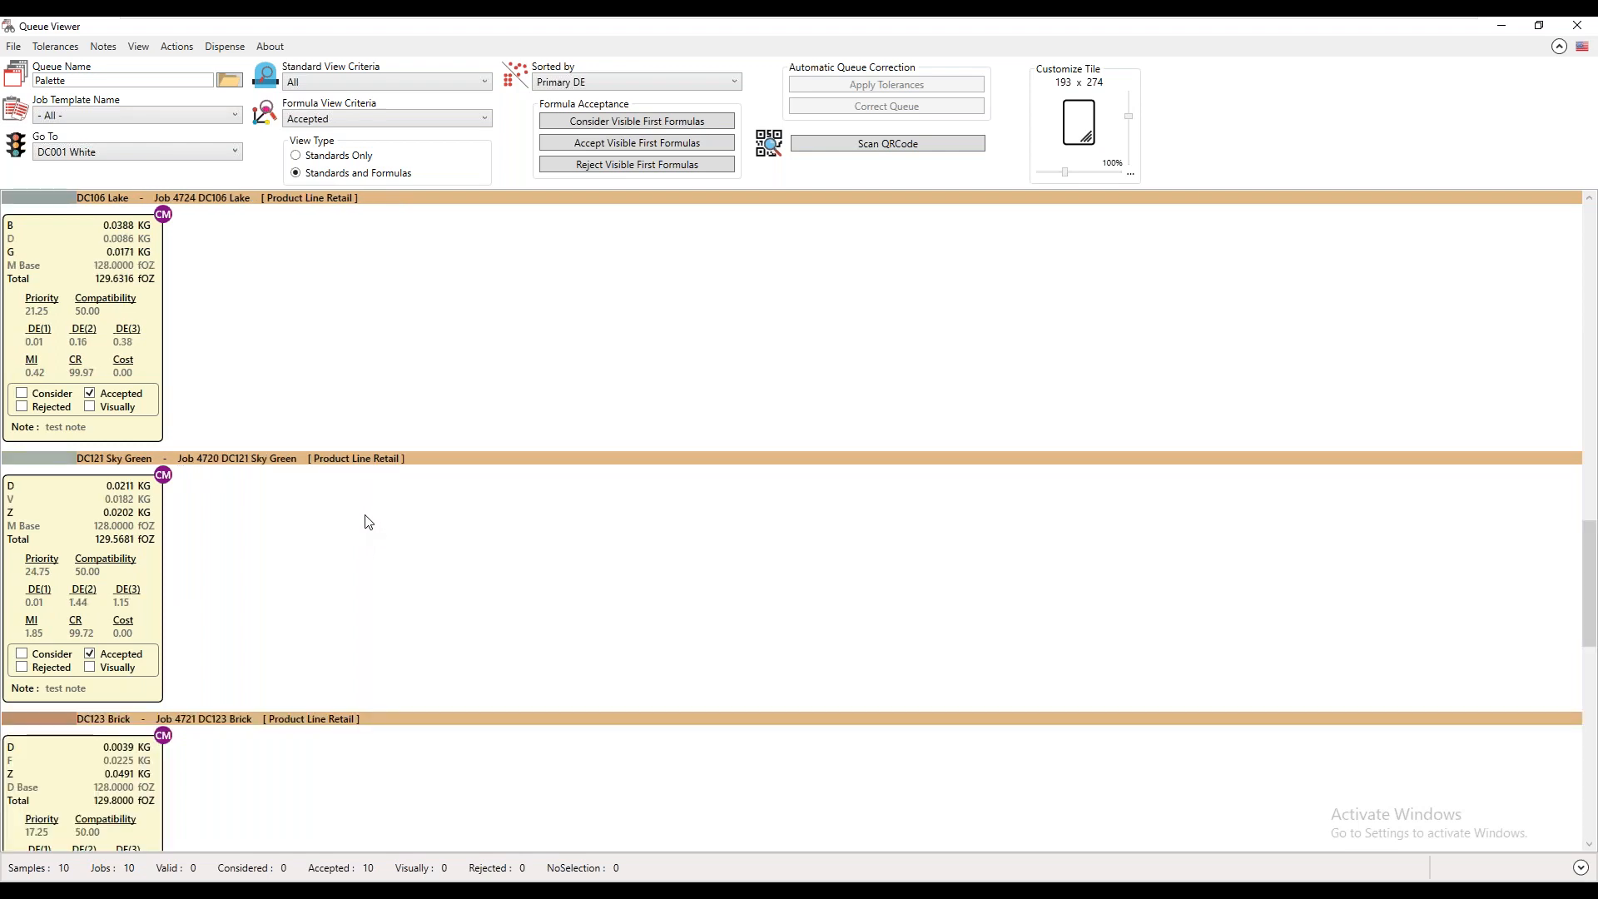
pyautogui.scroll(3, 366, 525)
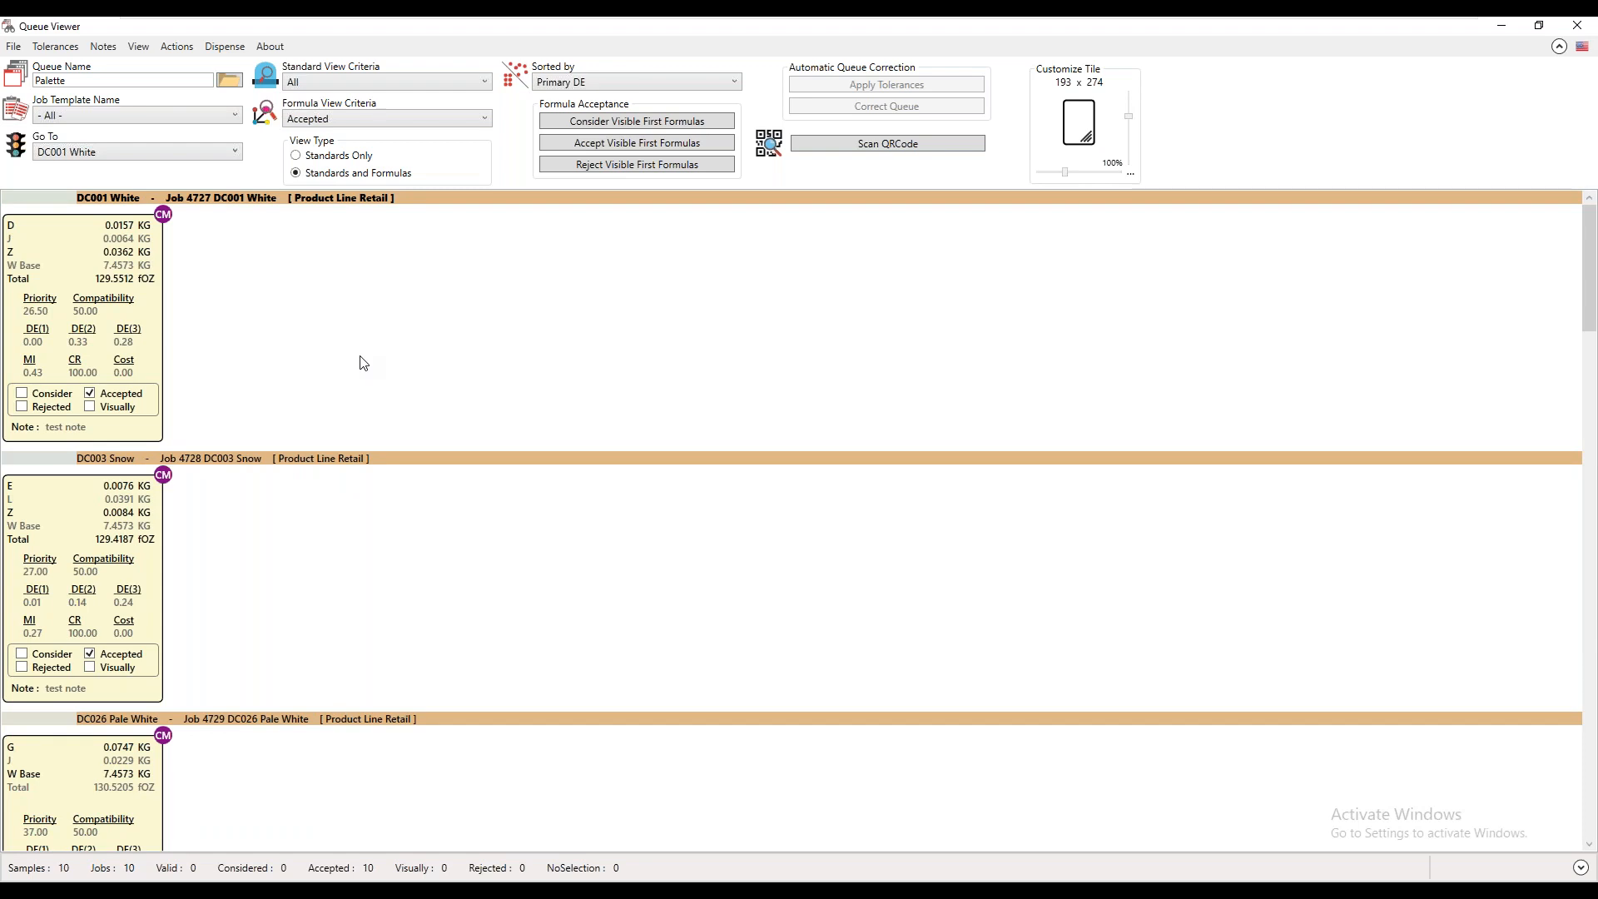
pyautogui.click(224, 50)
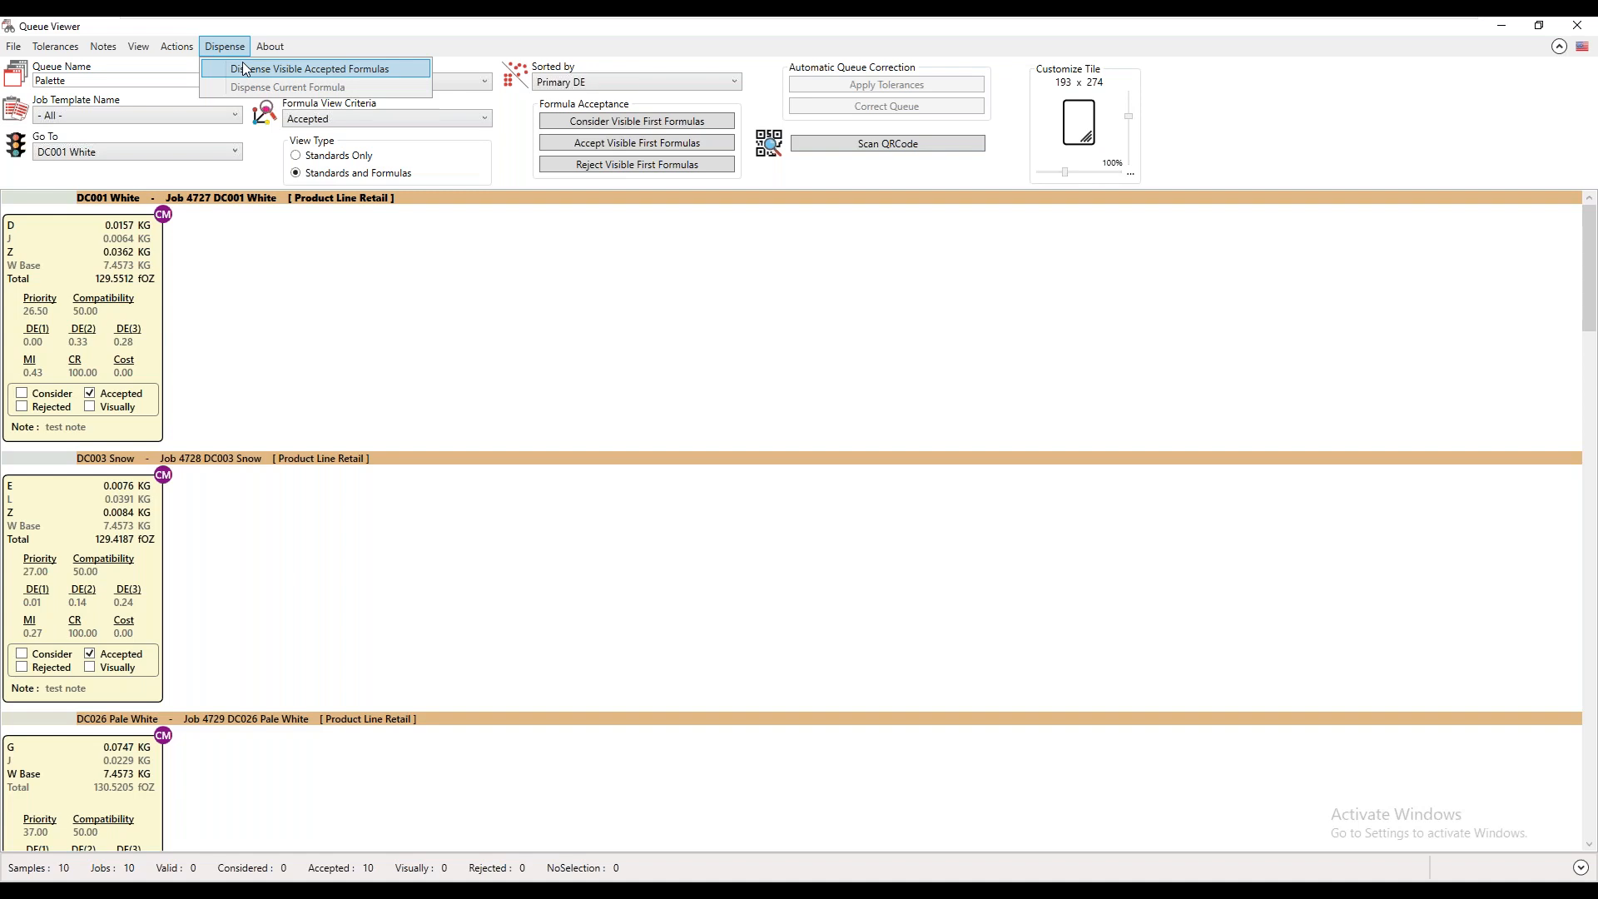
pyautogui.click(342, 326)
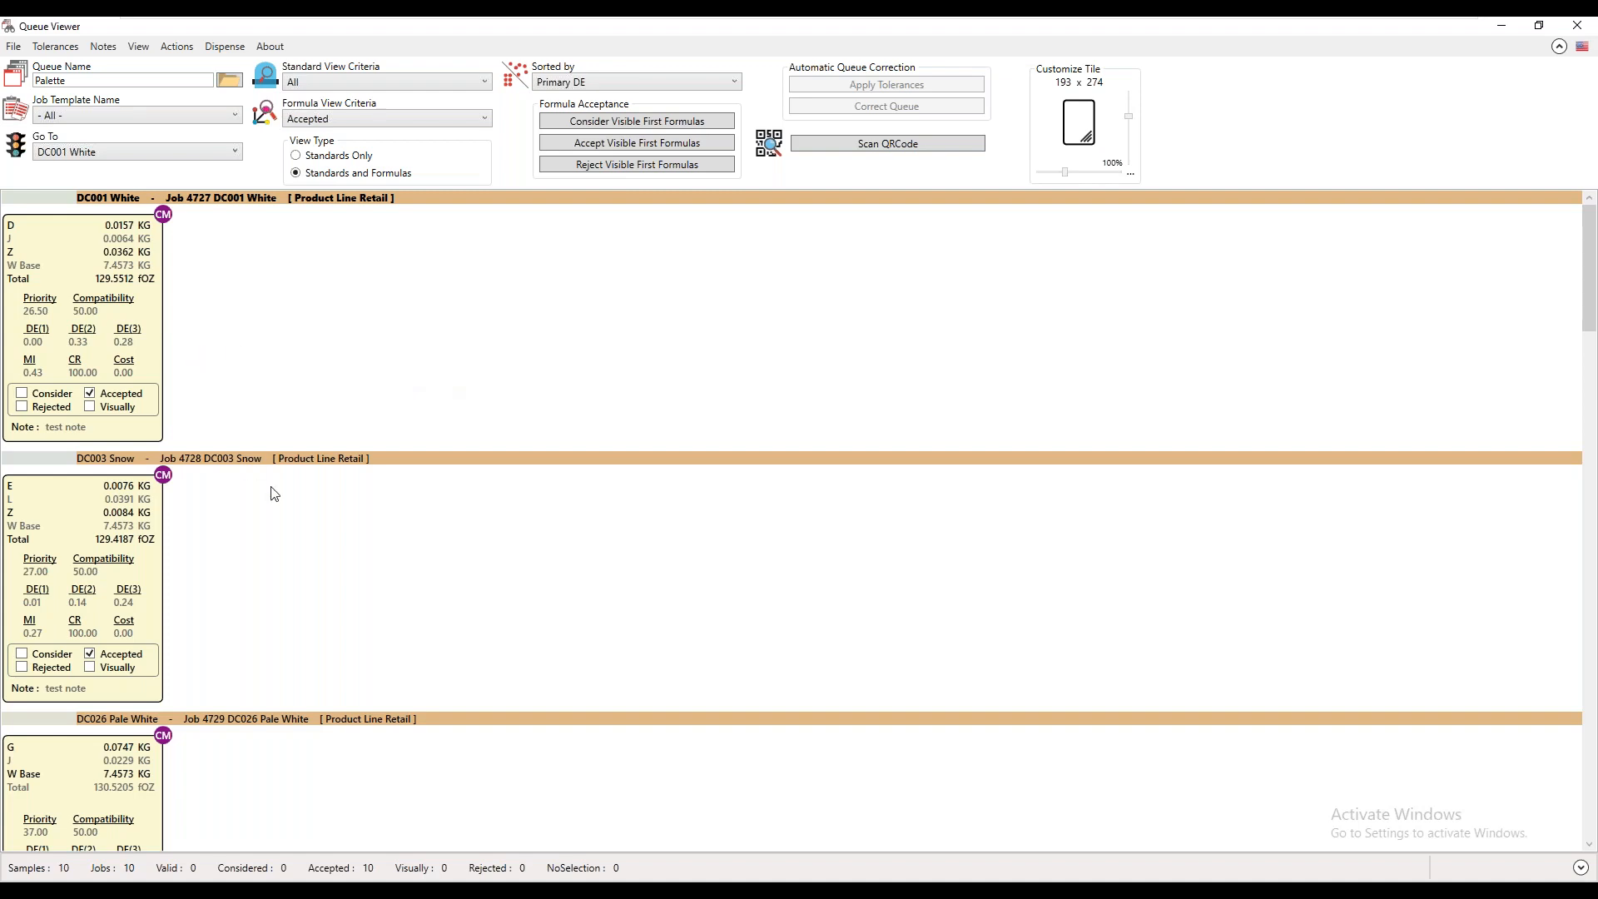
# Measure a trial for the DC034 Cream formula using the regular measurement of 1st Shot DC034 Cream stored in Demo Folder.
pyautogui.scroll(-3, 289, 489)
pyautogui.scroll(3, 280, 432)
pyautogui.scroll(-3, 282, 433)
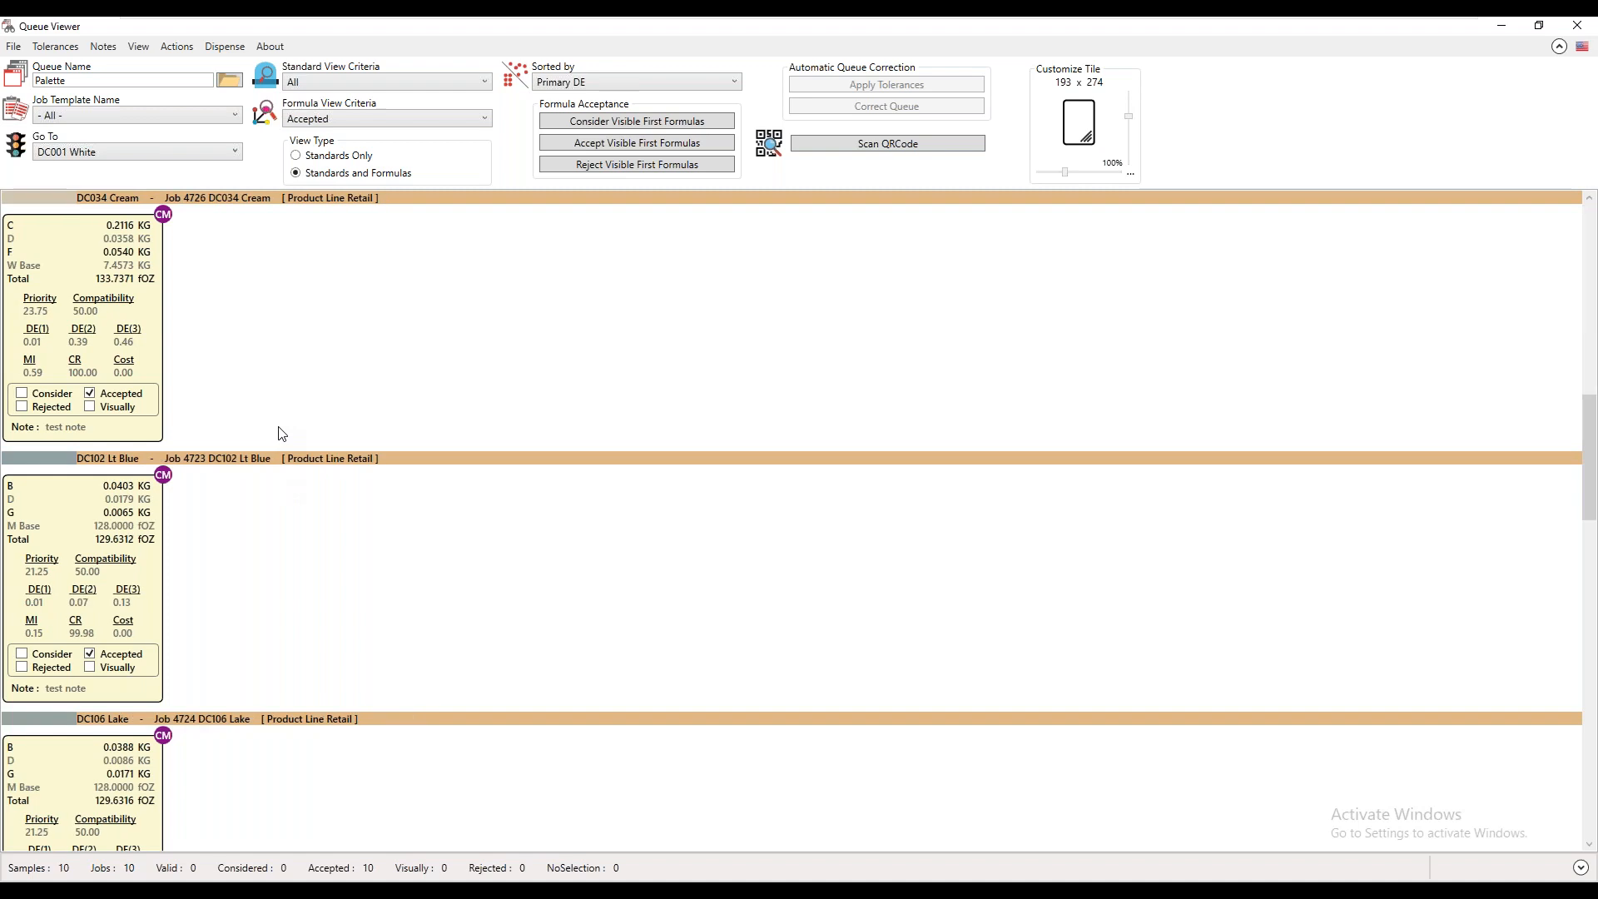
pyautogui.rightClick(84, 263)
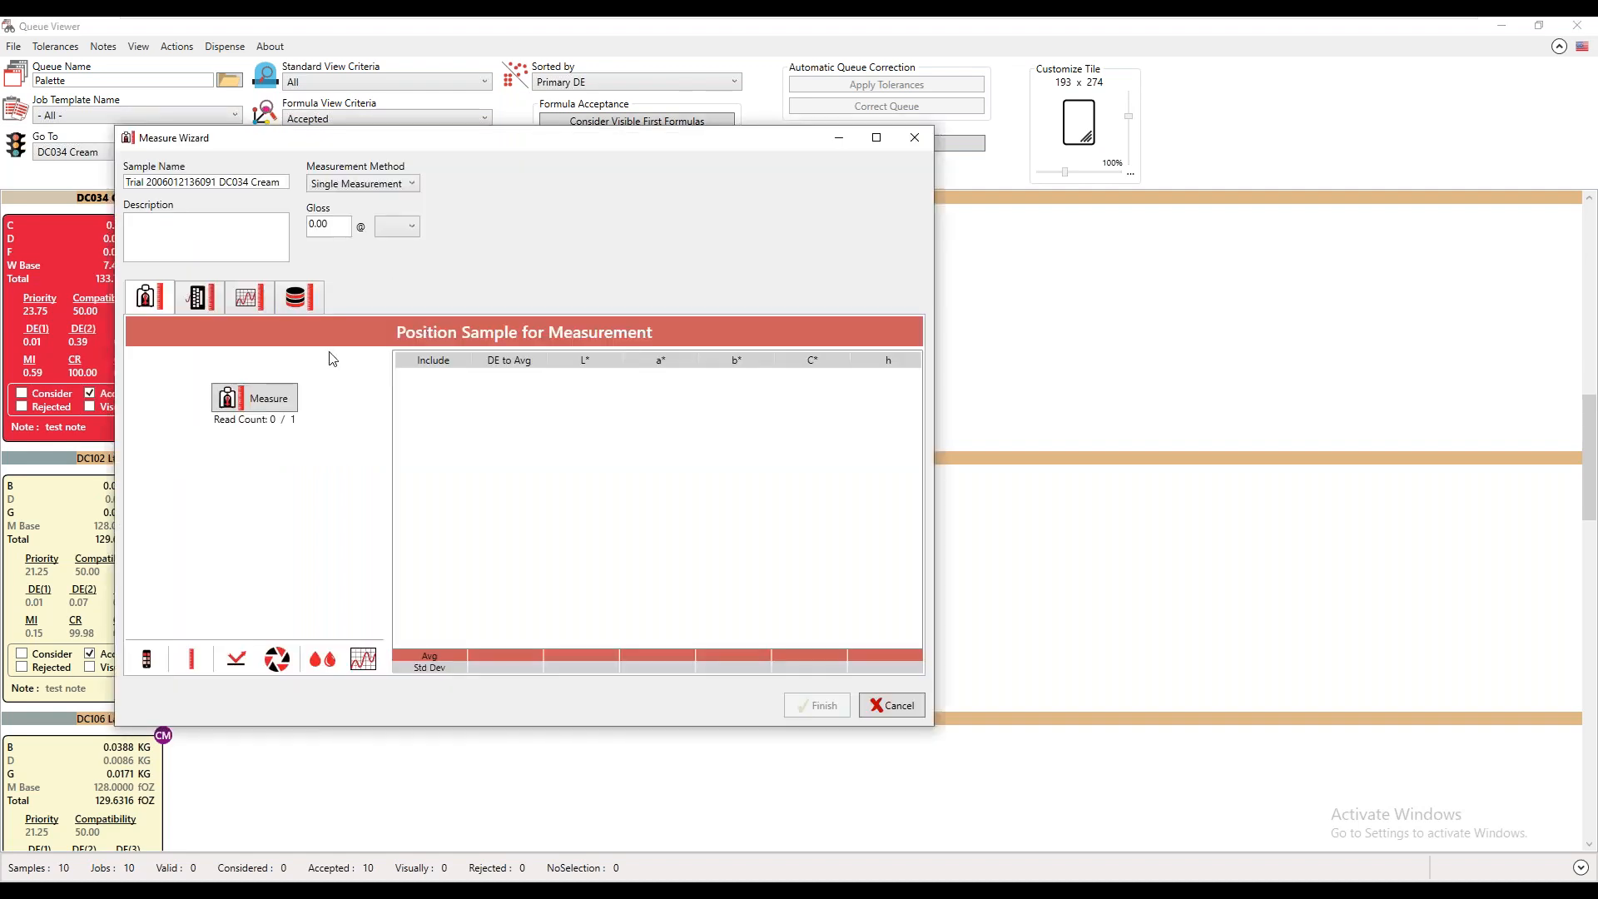
pyautogui.click(300, 301)
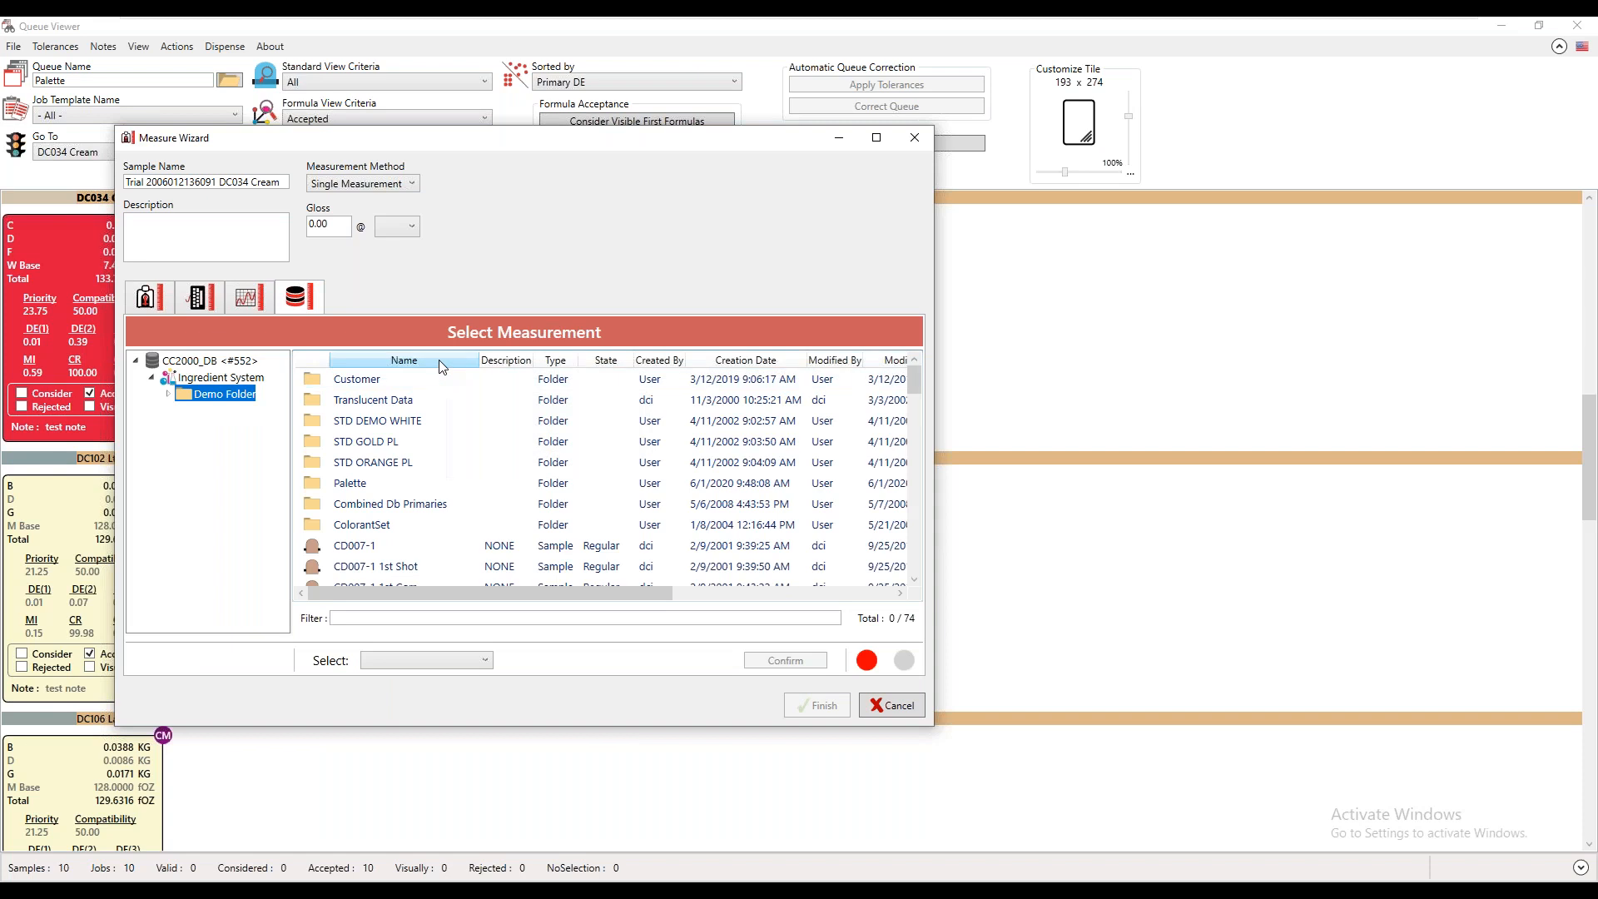
pyautogui.click(403, 361)
pyautogui.scroll(-2, 414, 415)
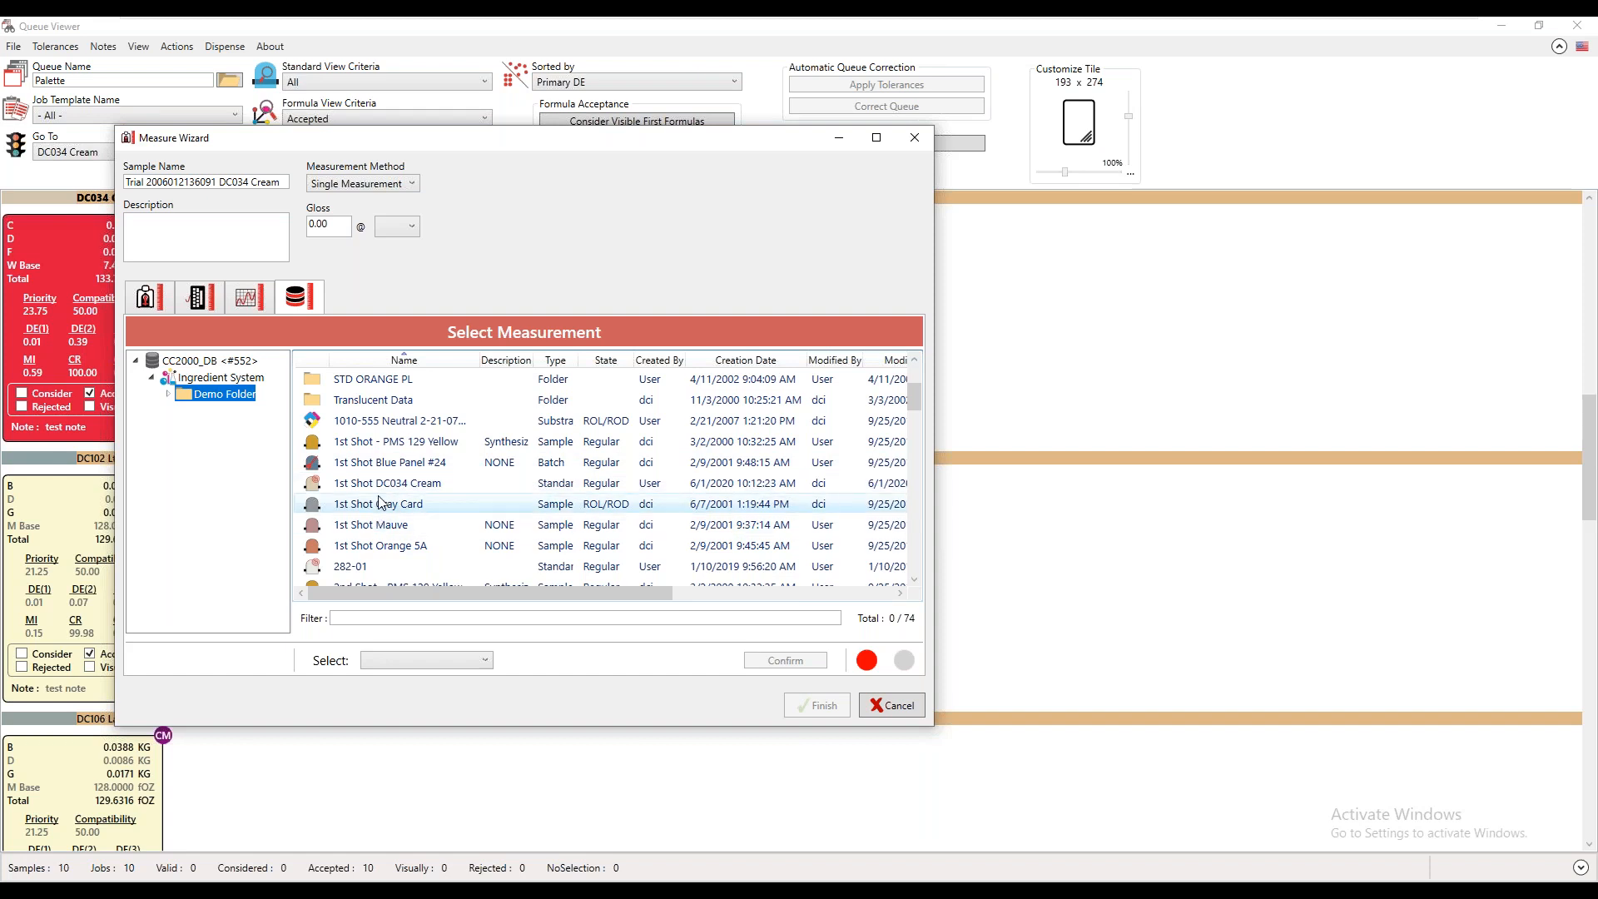
pyautogui.click(381, 491)
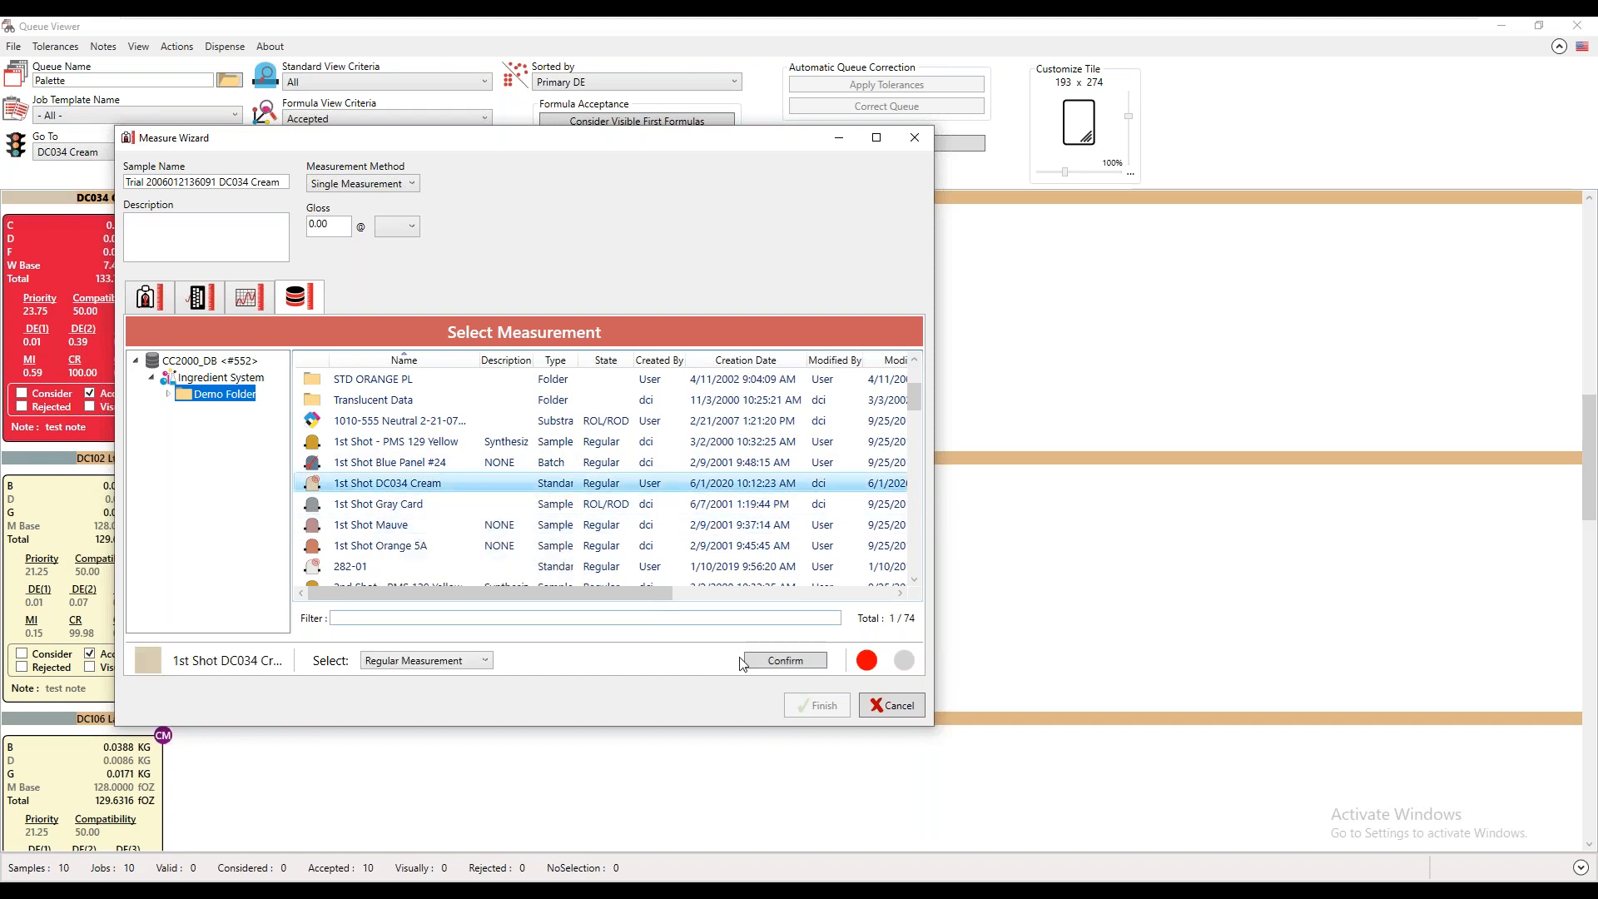
pyautogui.click(788, 663)
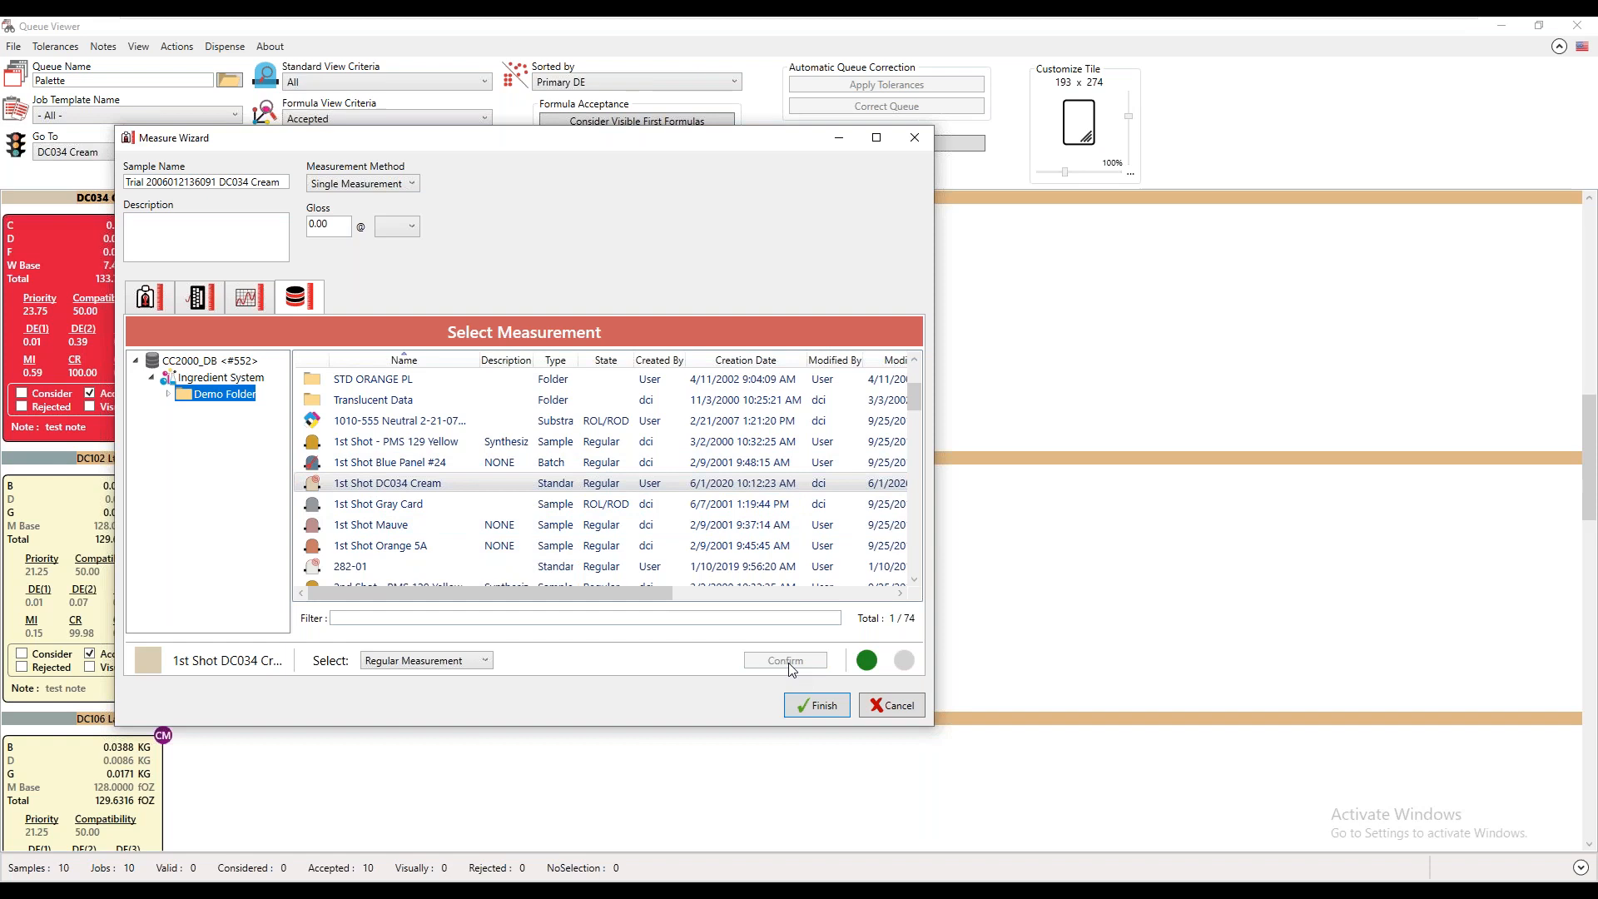
pyautogui.click(824, 707)
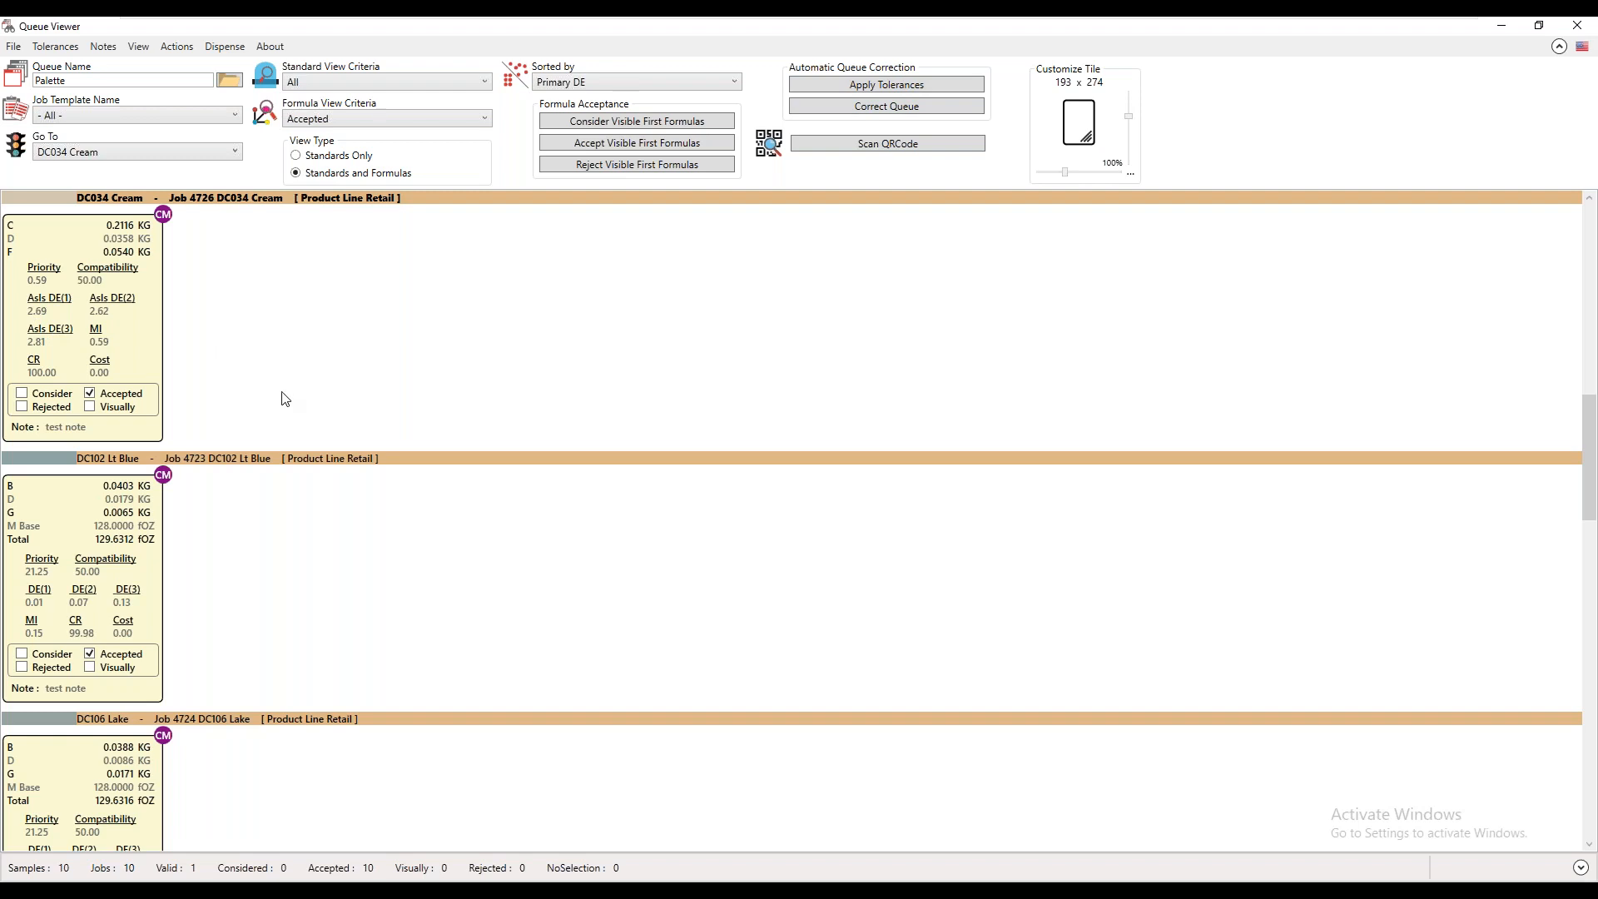
# Filter the view to Measured formulas to look at the trial result and return to Accepted formulas.
pyautogui.click(486, 123)
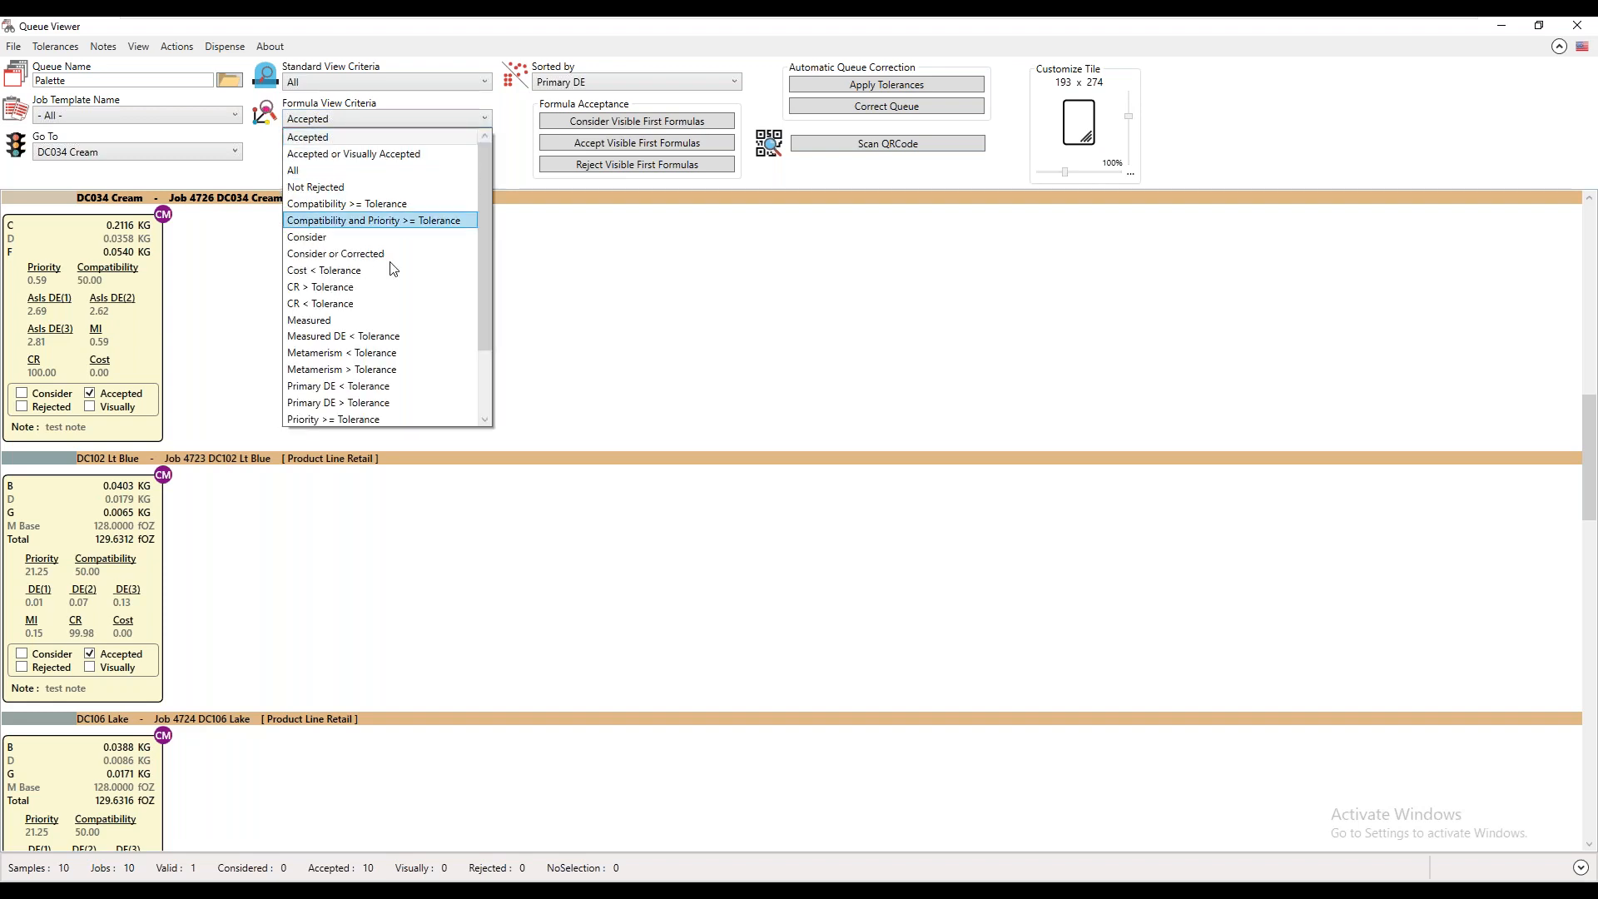
pyautogui.press('Escape')
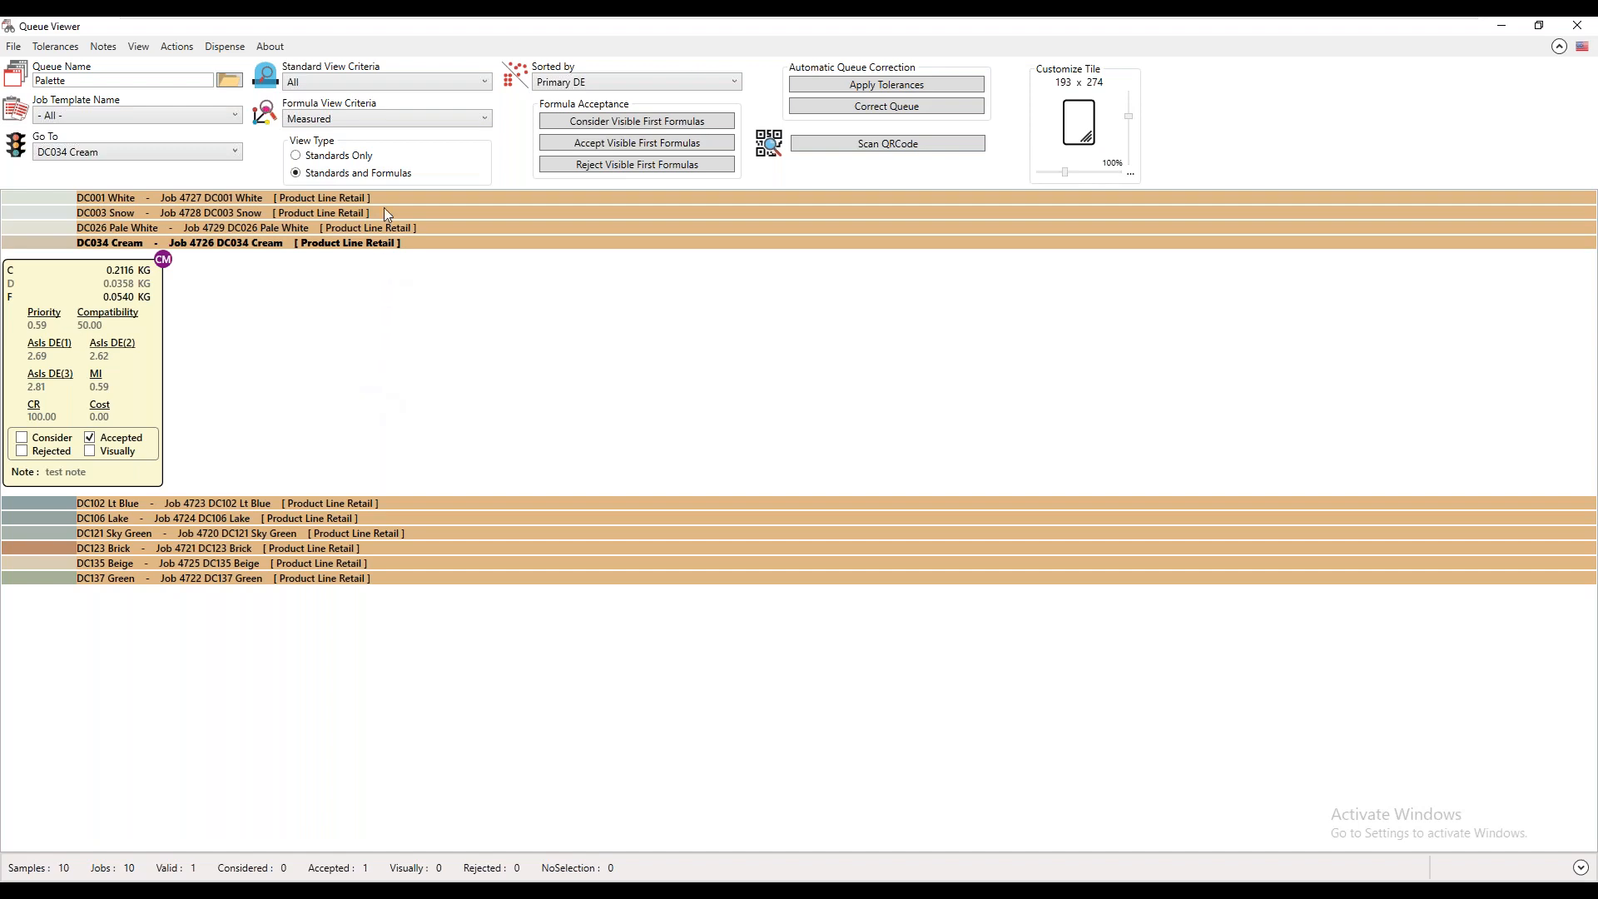
pyautogui.click(487, 122)
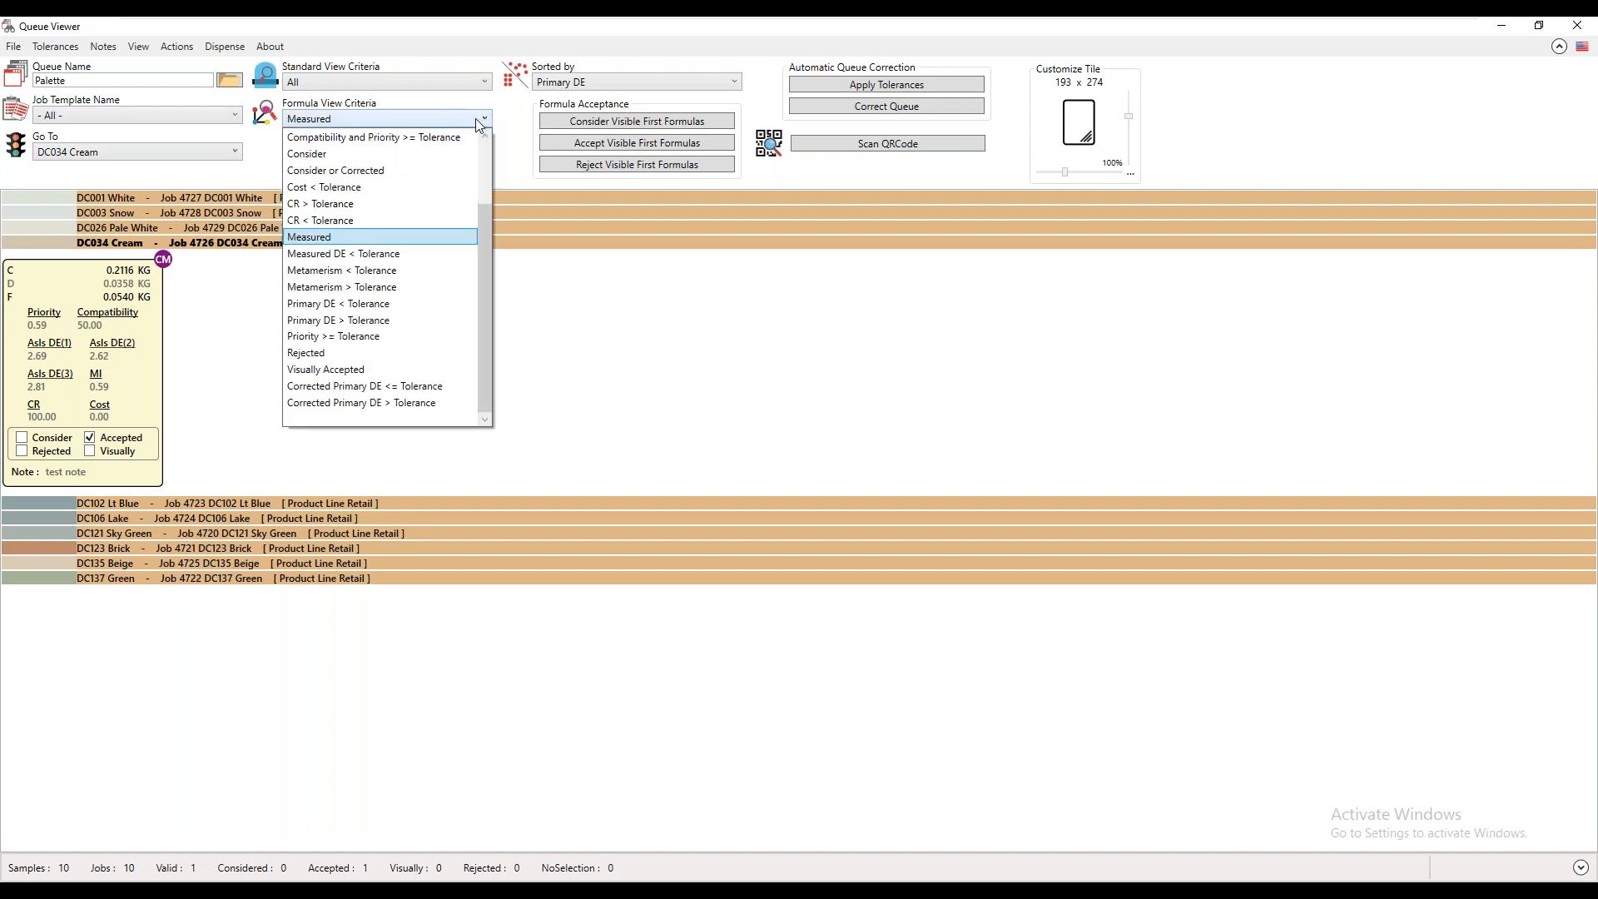
pyautogui.moveTo(482, 243); pyautogui.dragTo(486, 158)
pyautogui.click(365, 139)
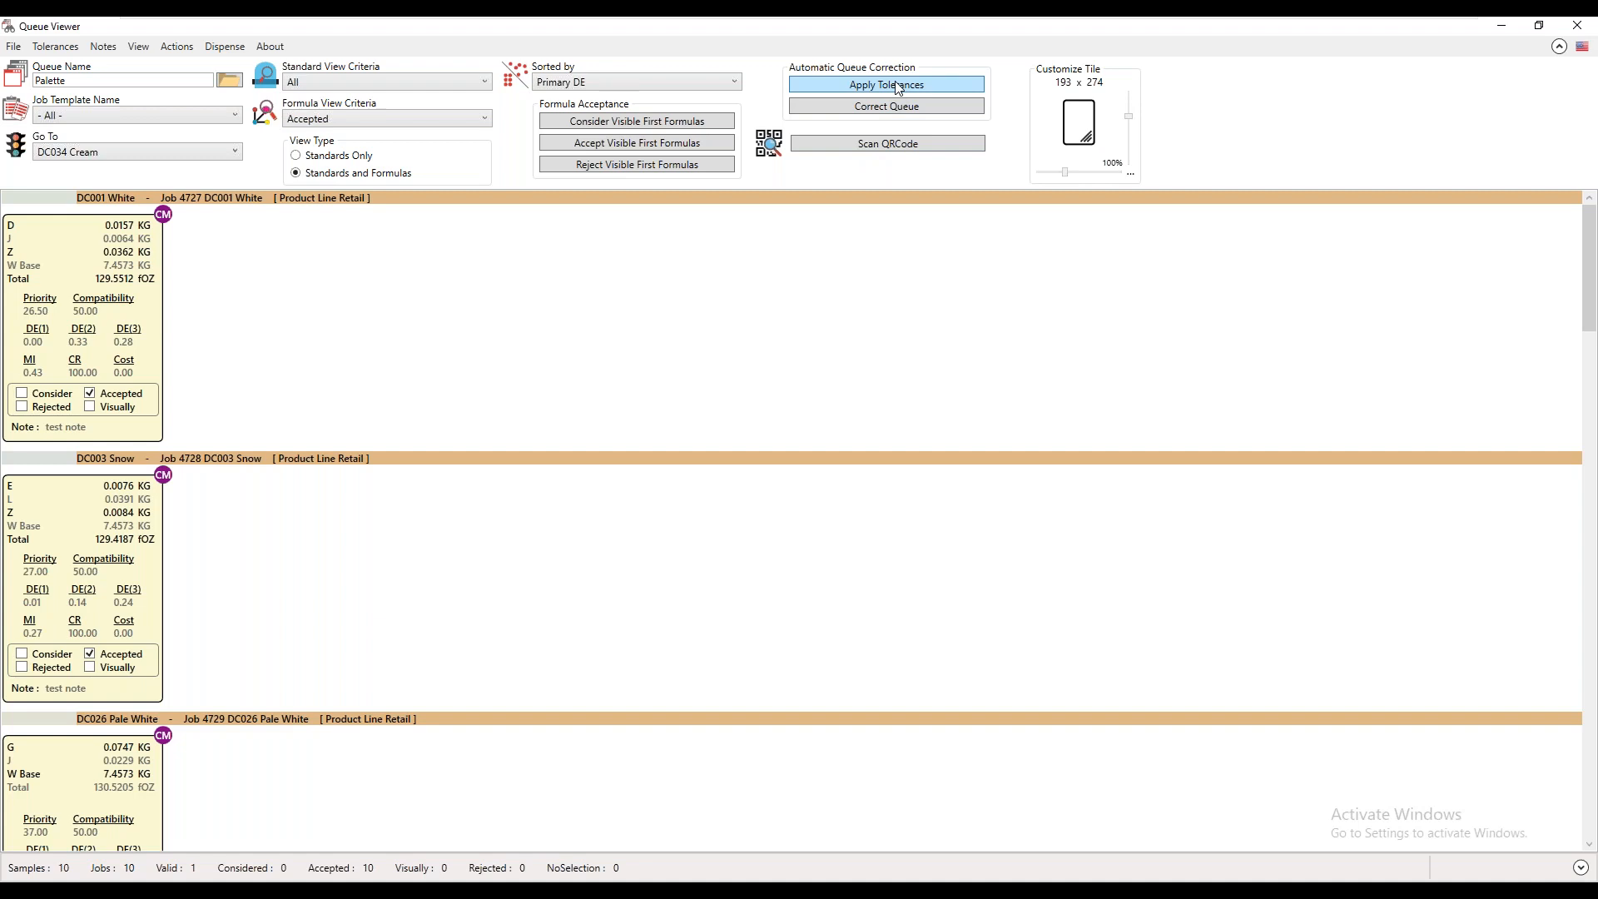
# Look over the queue's tolerances, including the automatic queue correction ones, and close them without saving.
pyautogui.click(56, 47)
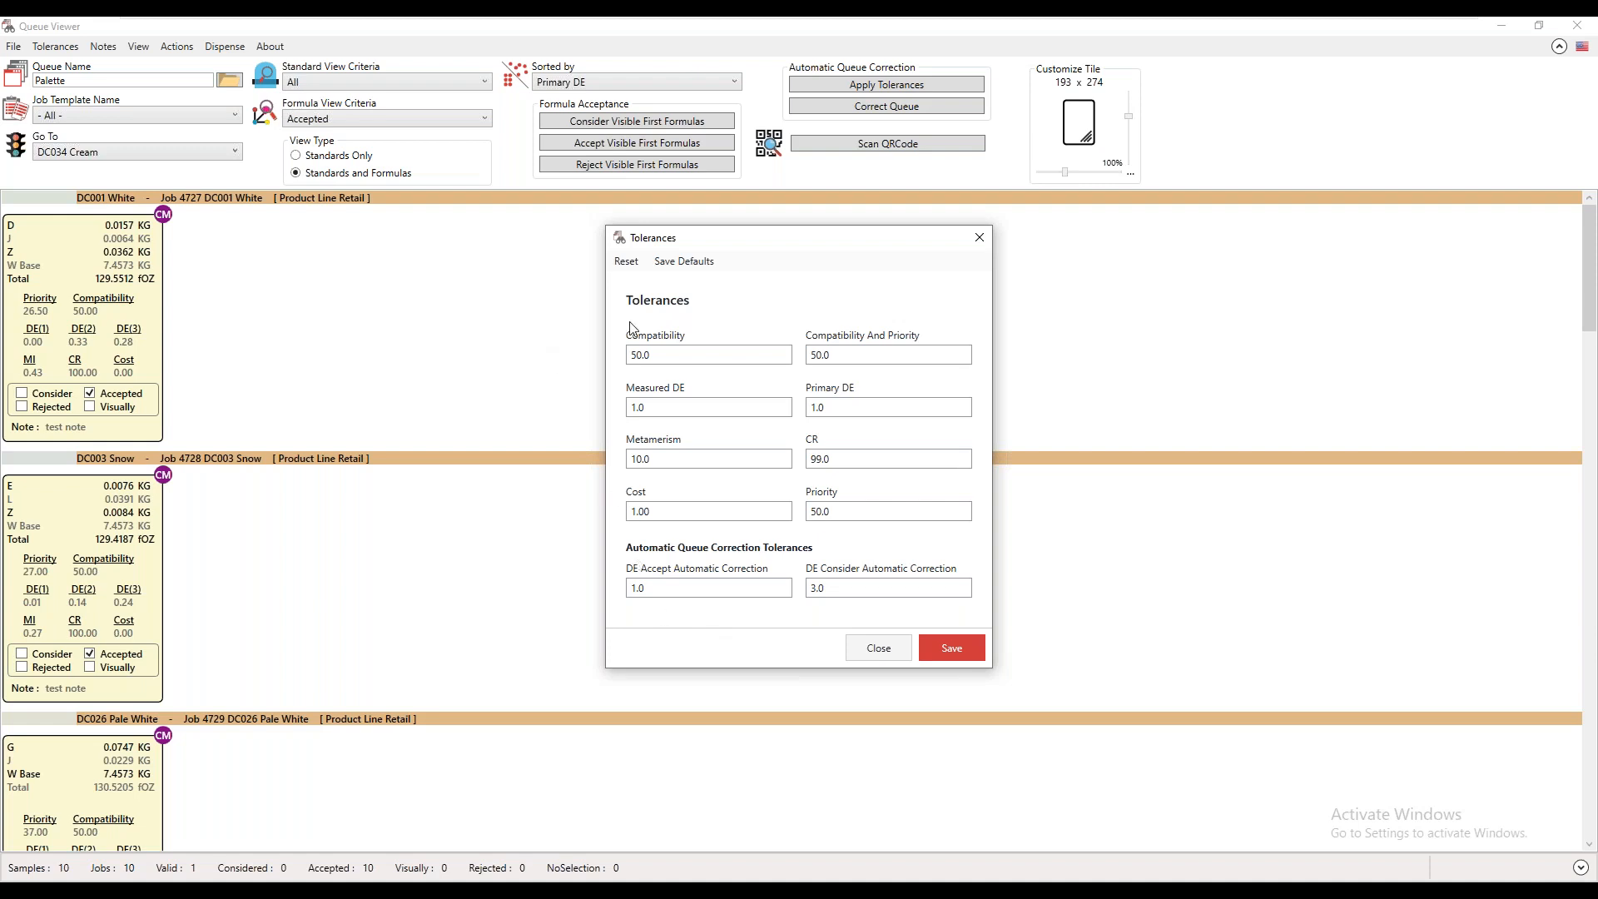
pyautogui.click(979, 239)
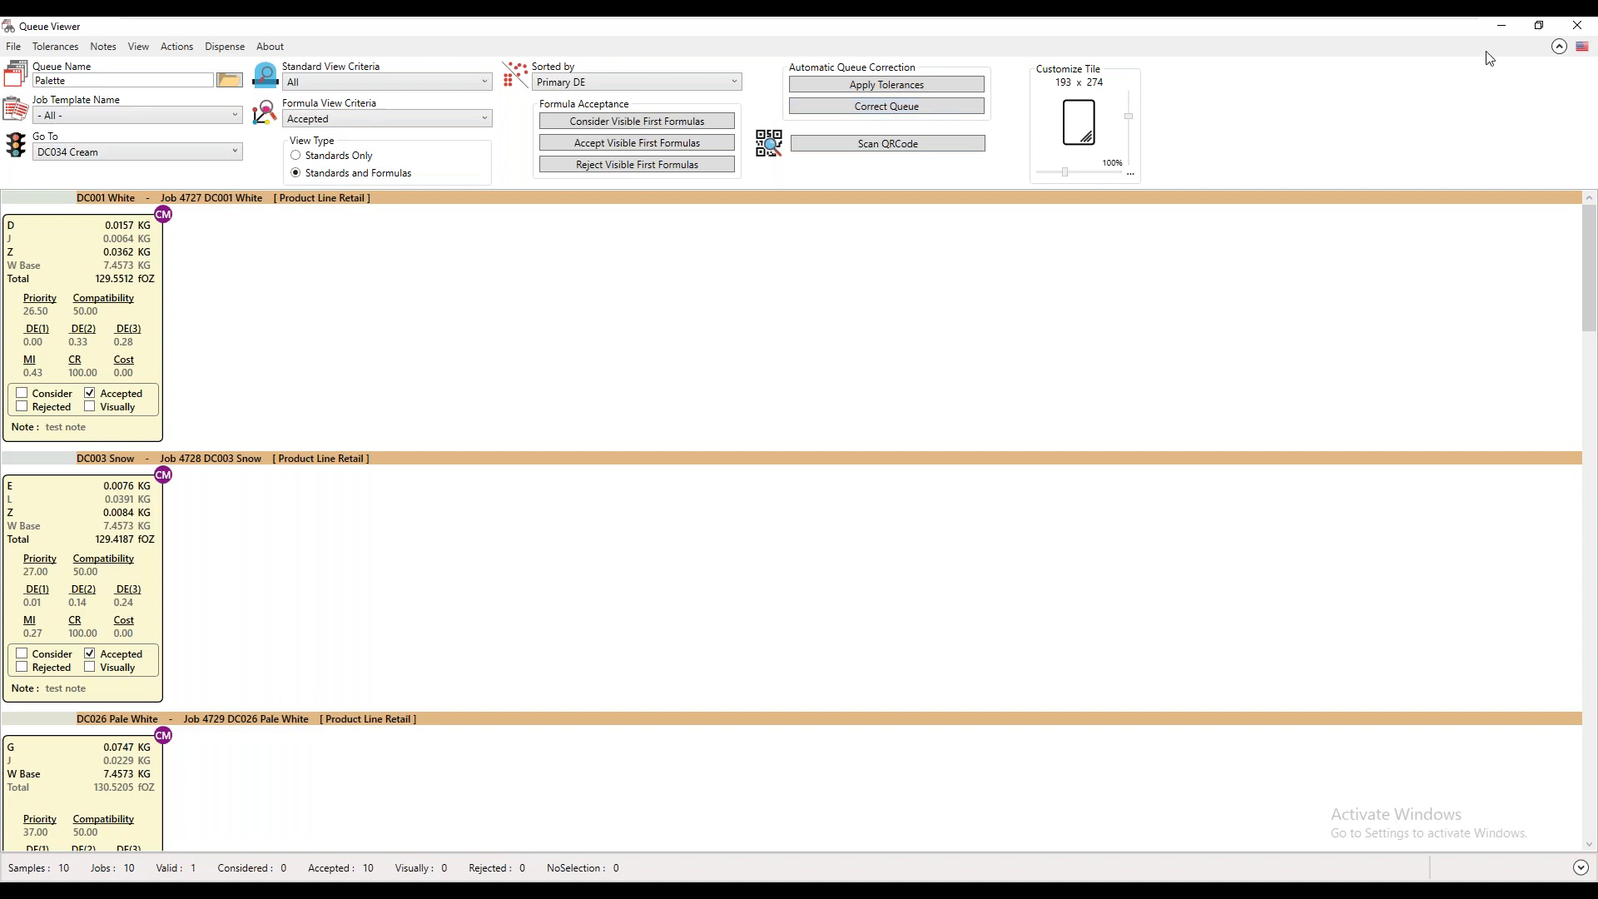
# Exit Queue Viewer and minimize the Sales_Pigment VM virtual machine window.
pyautogui.click(13, 48)
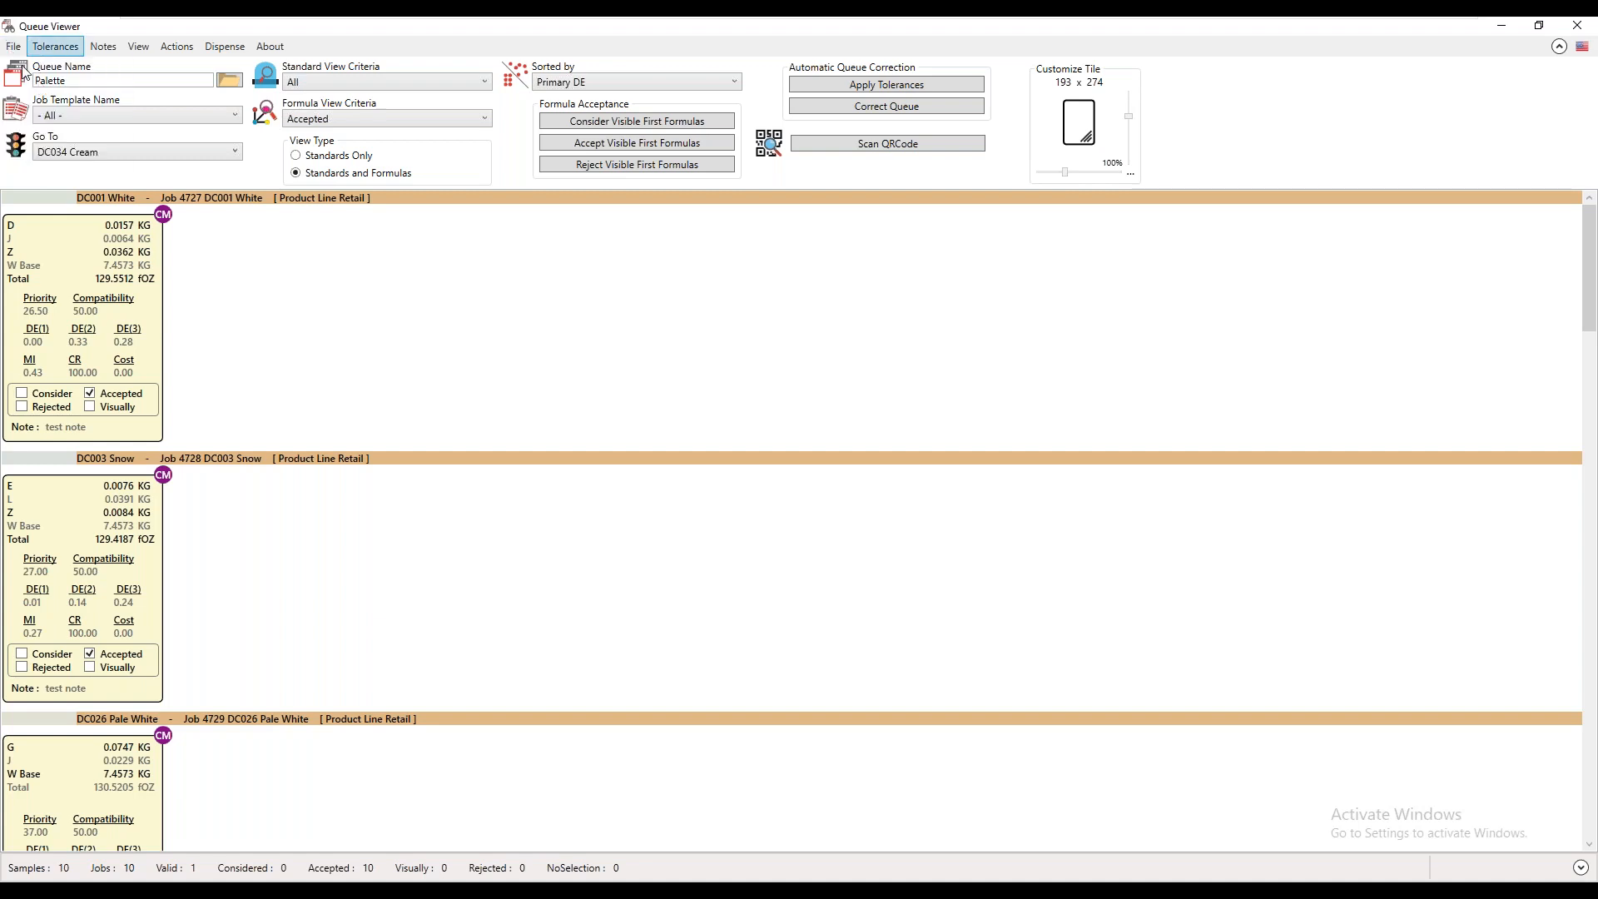
pyautogui.click(15, 48)
pyautogui.click(34, 164)
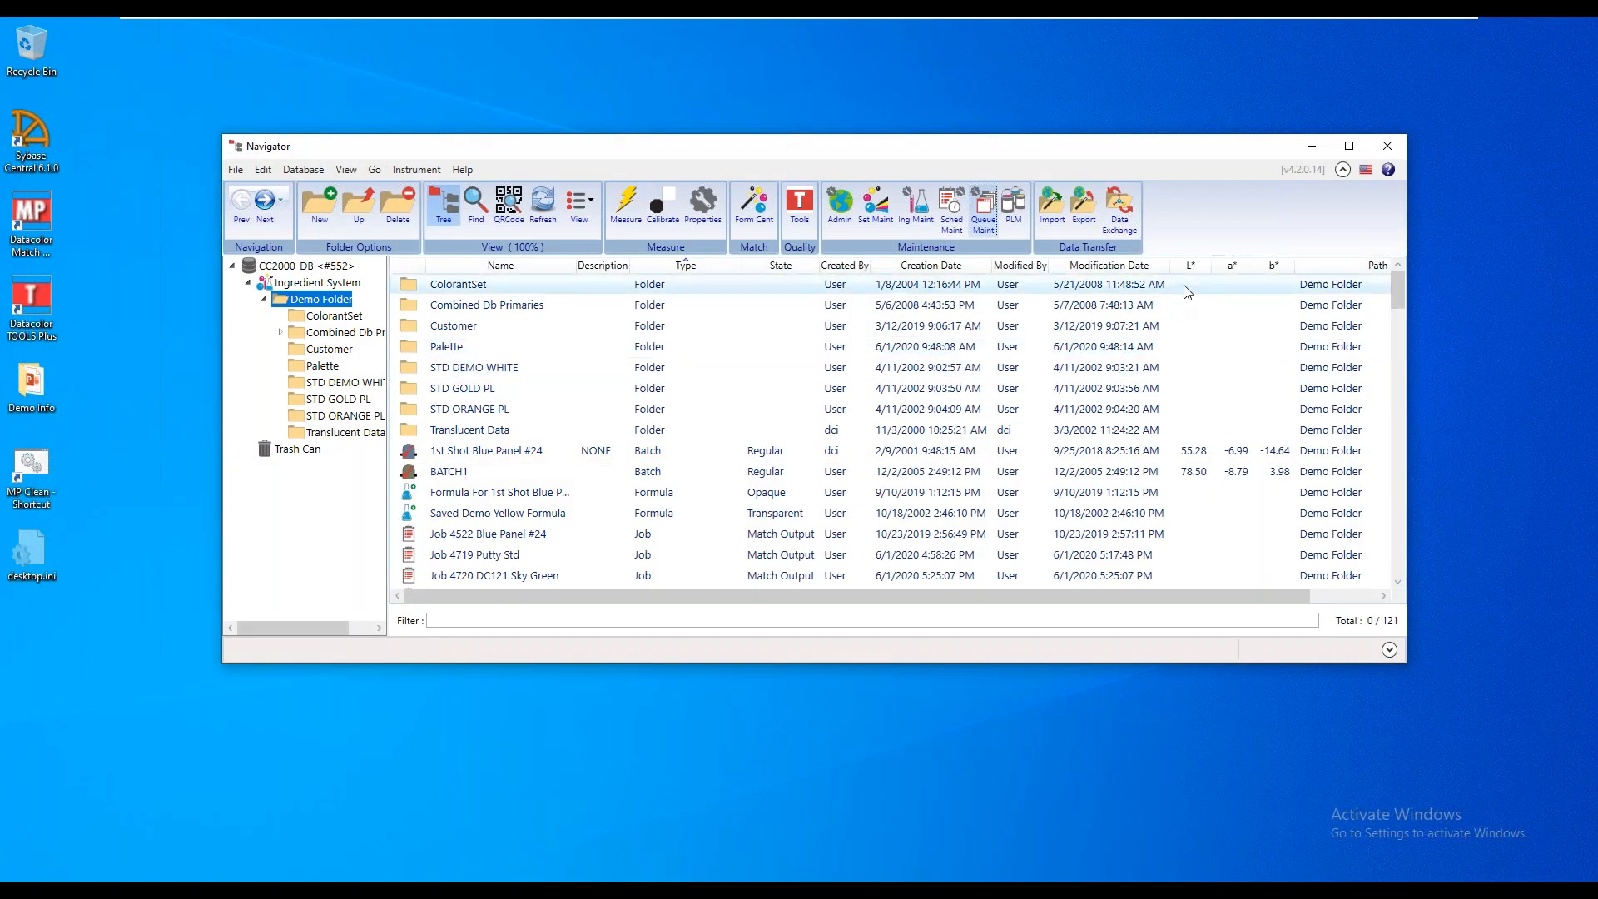
pyautogui.moveTo(1308, 21)
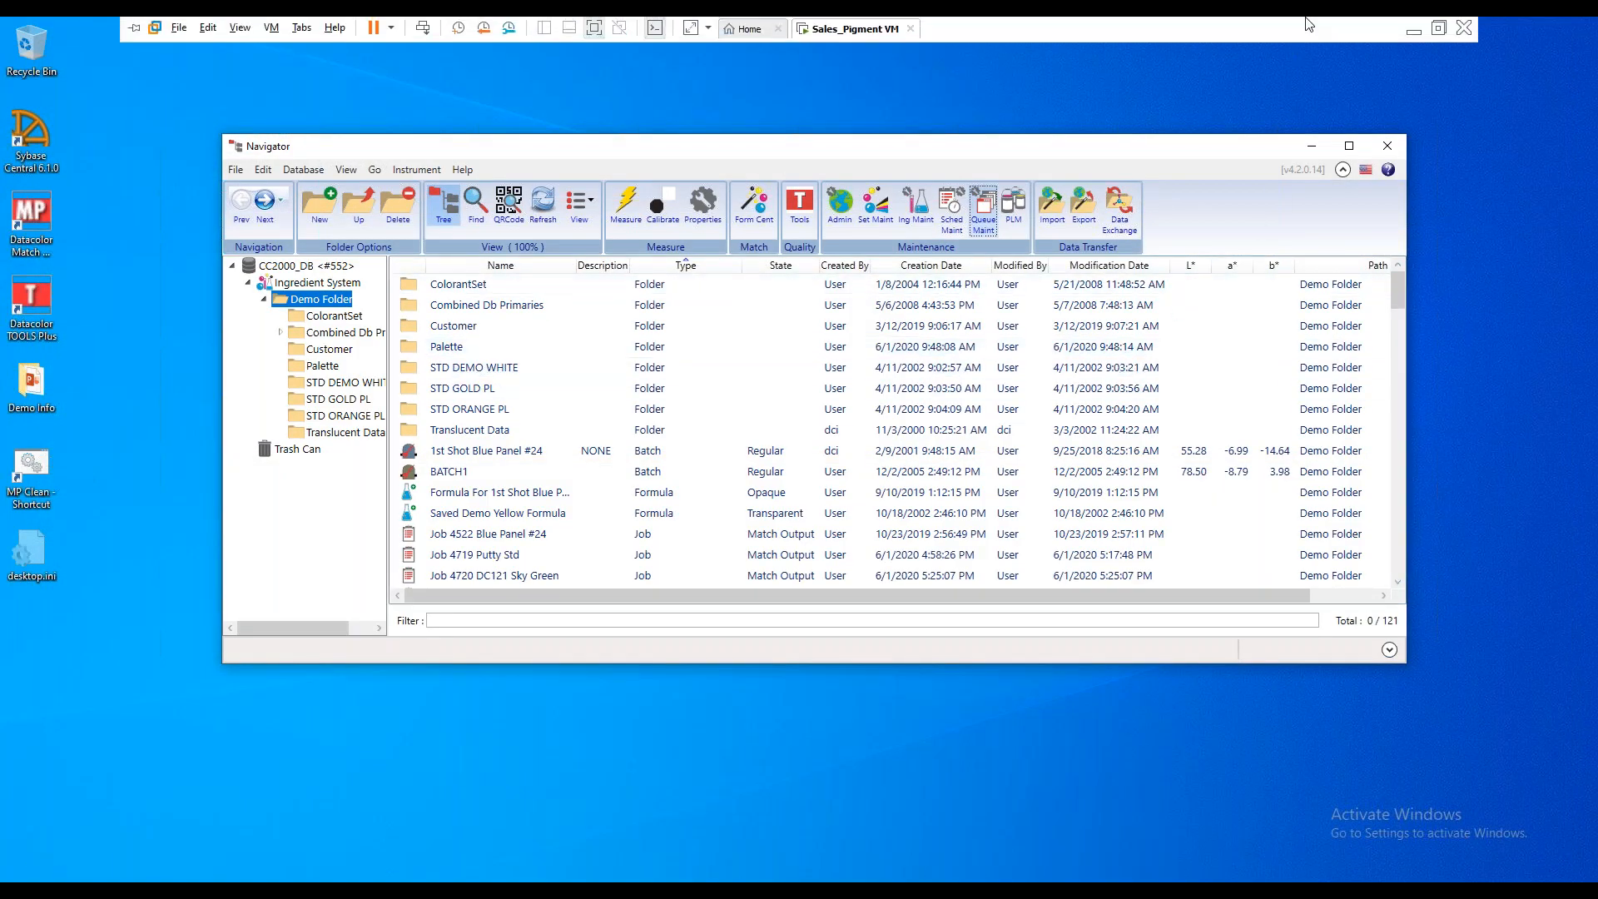
pyautogui.click(1413, 33)
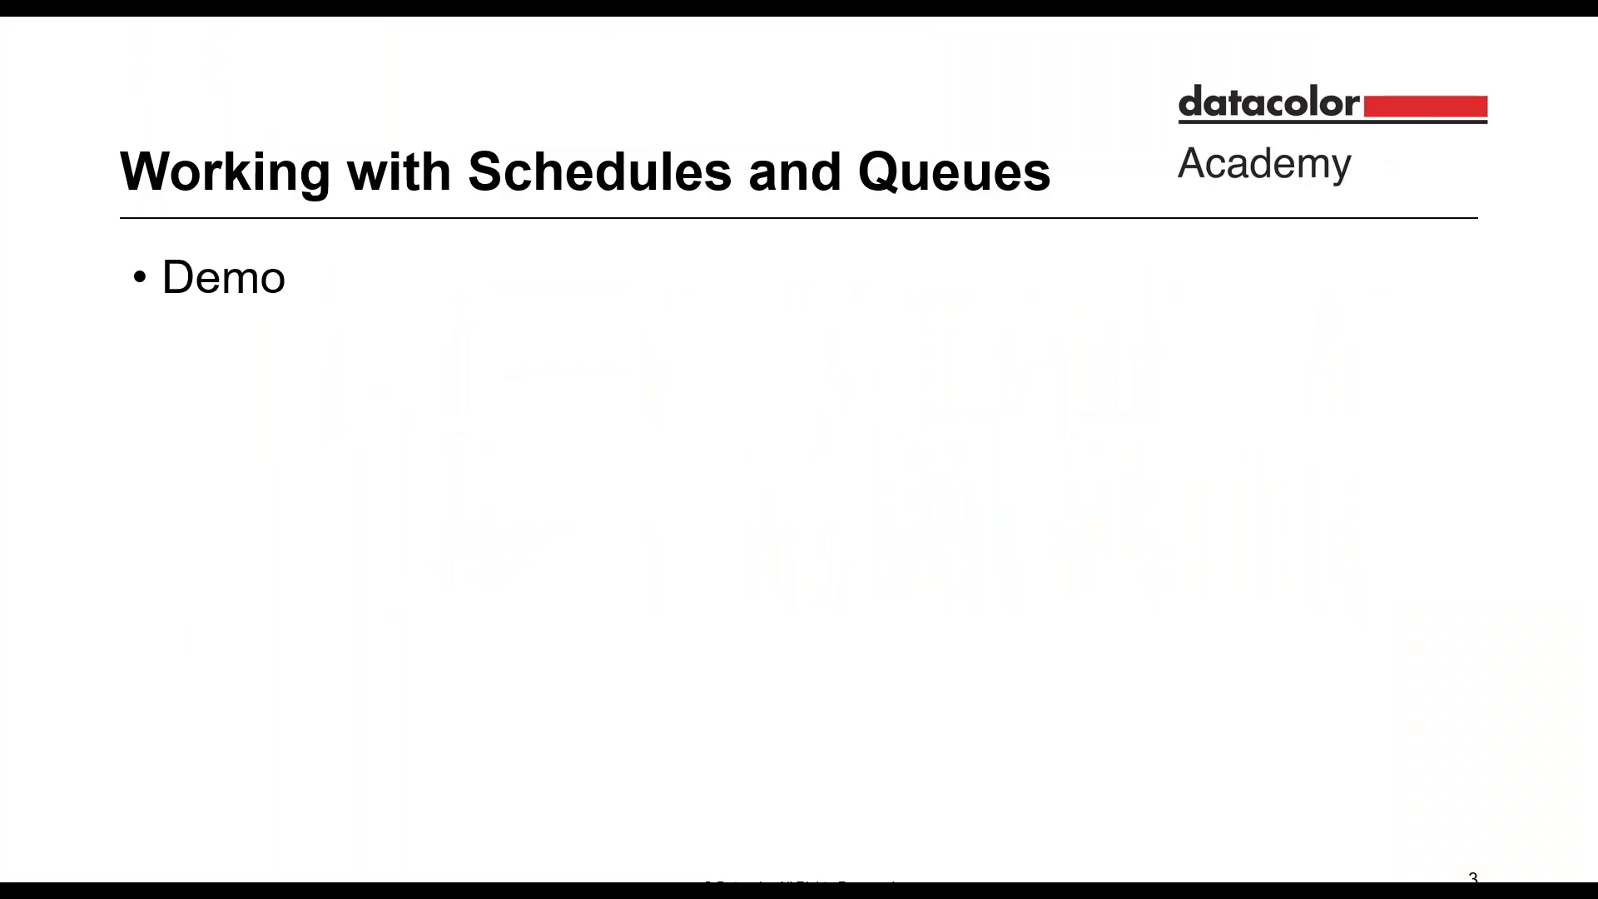